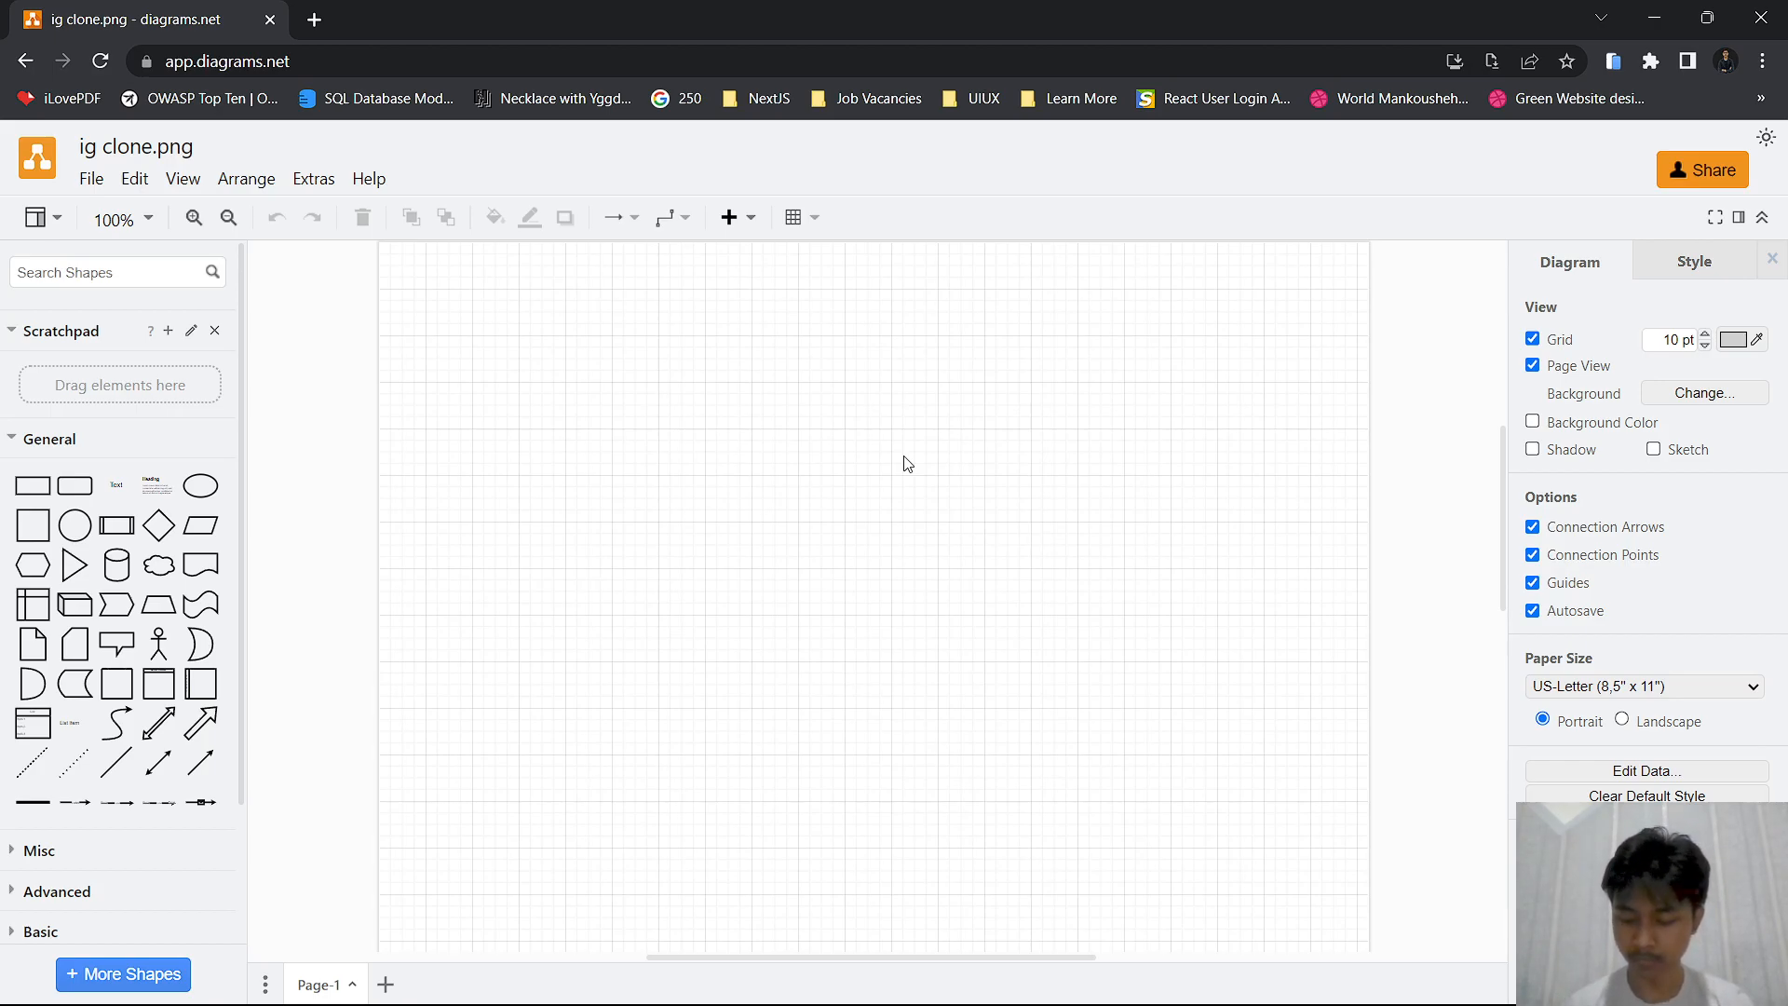
scroll(803, 474, down, 2)
scroll(847, 496, left, 1)
scroll(838, 493, up, 2)
drag(798, 449, 700, 510)
scroll(740, 562, up, 1)
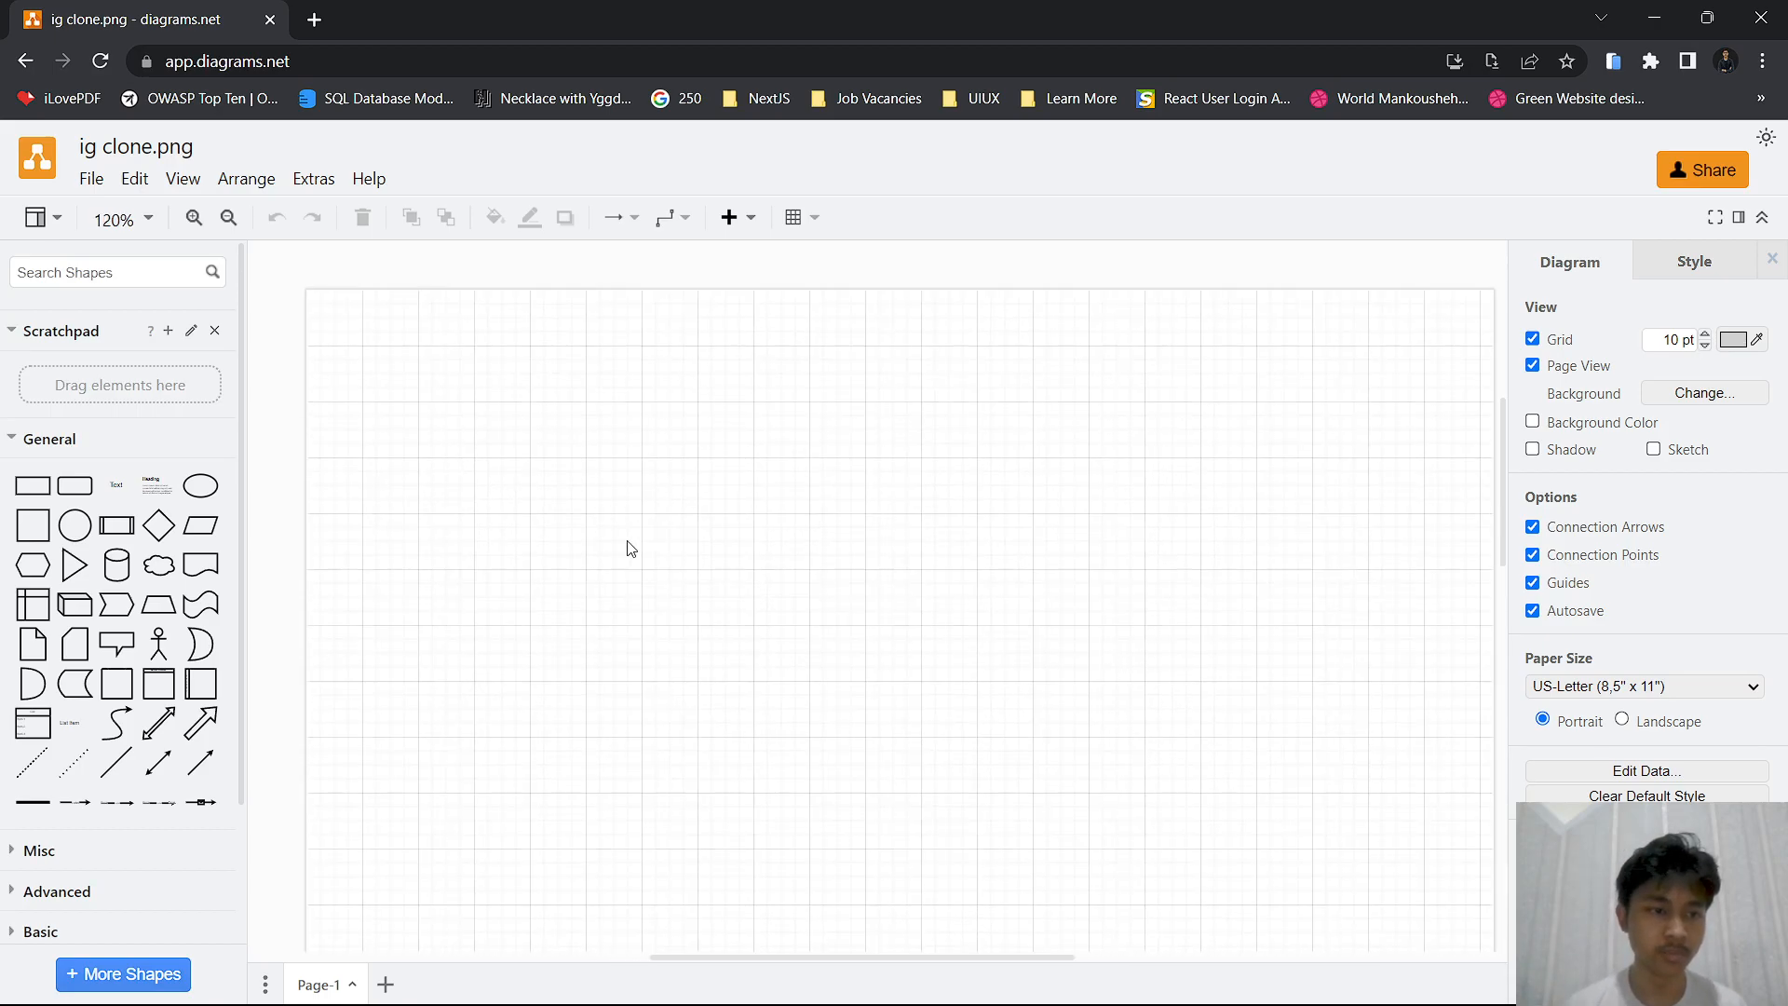
scroll(48, 655, down, 1)
scroll(49, 652, up, 1)
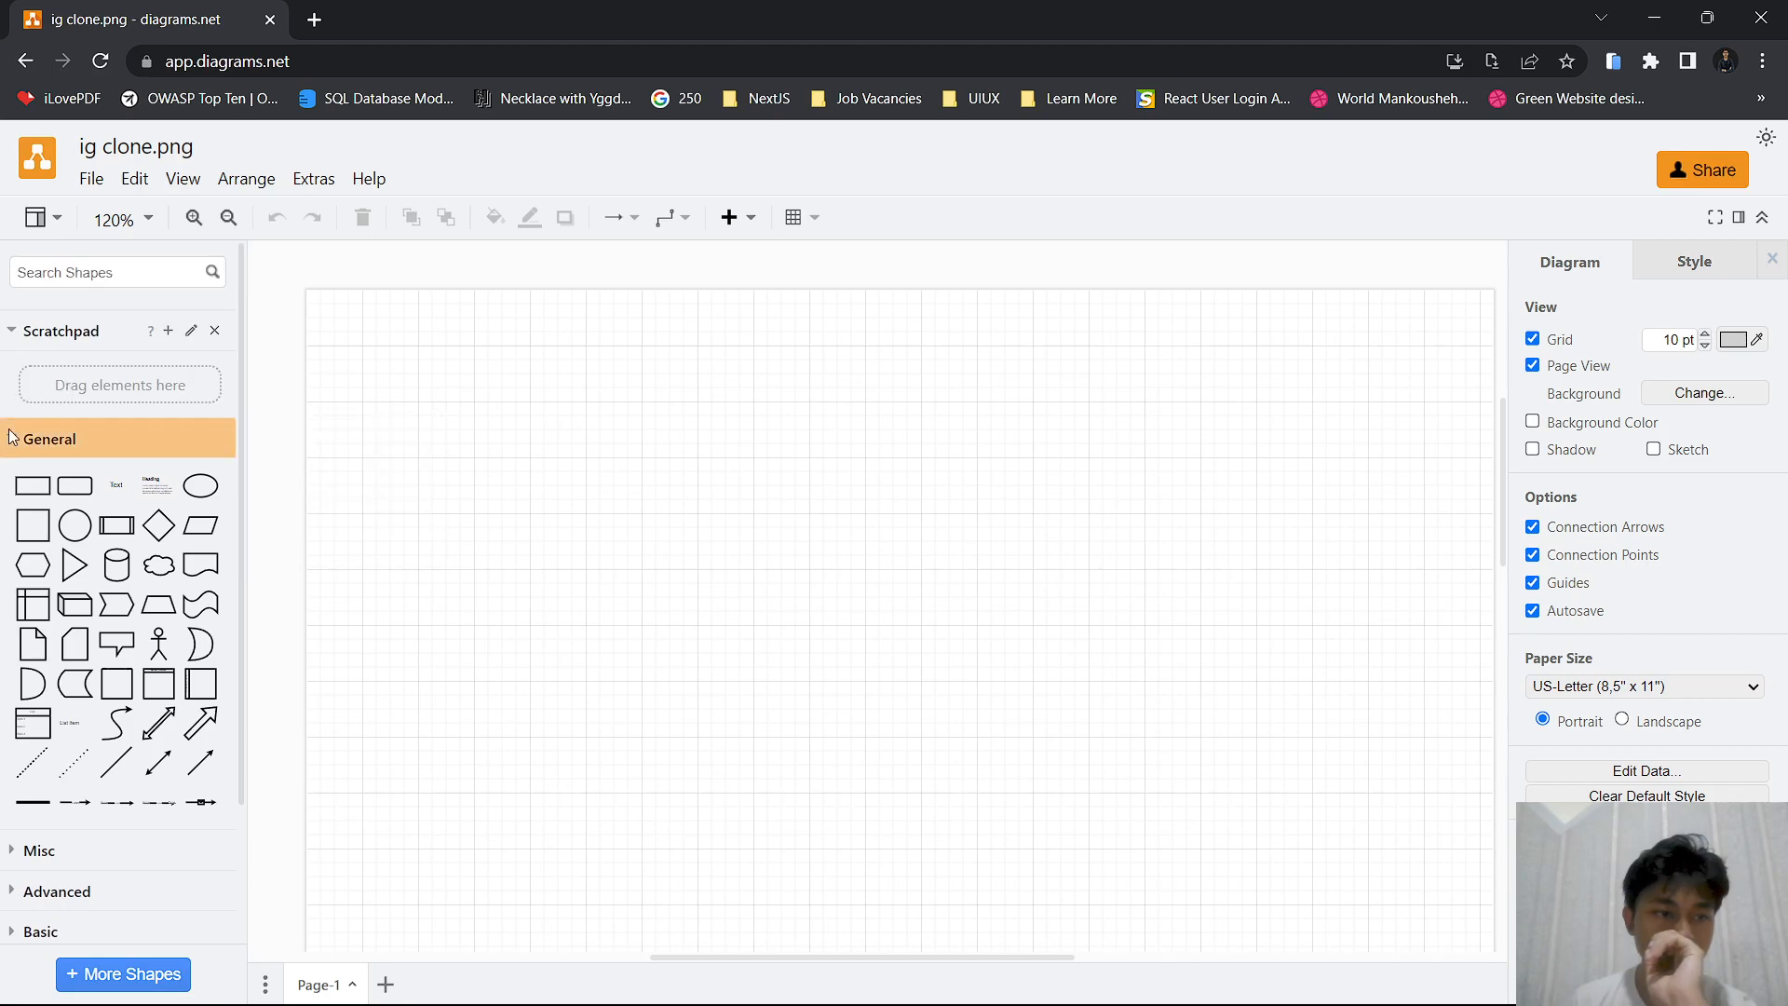
Collapse the General shapes, expand the Entity Relation shape library and look through its shapes
click(47, 437)
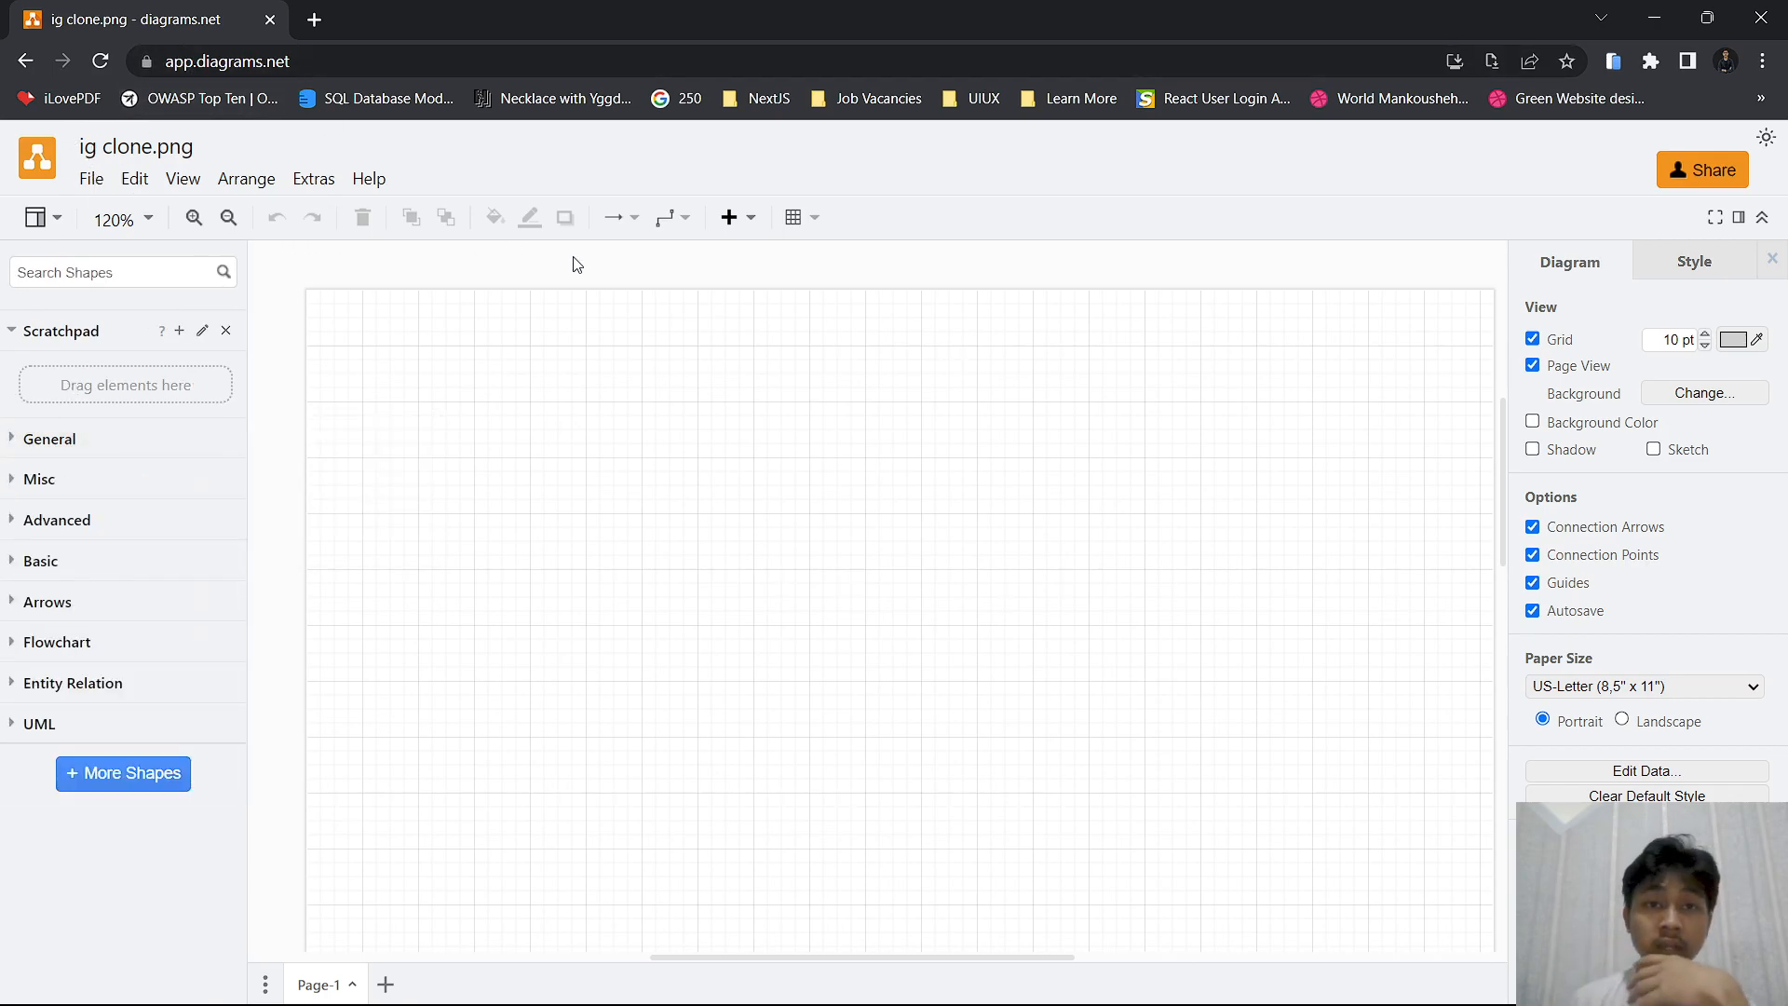
click(63, 696)
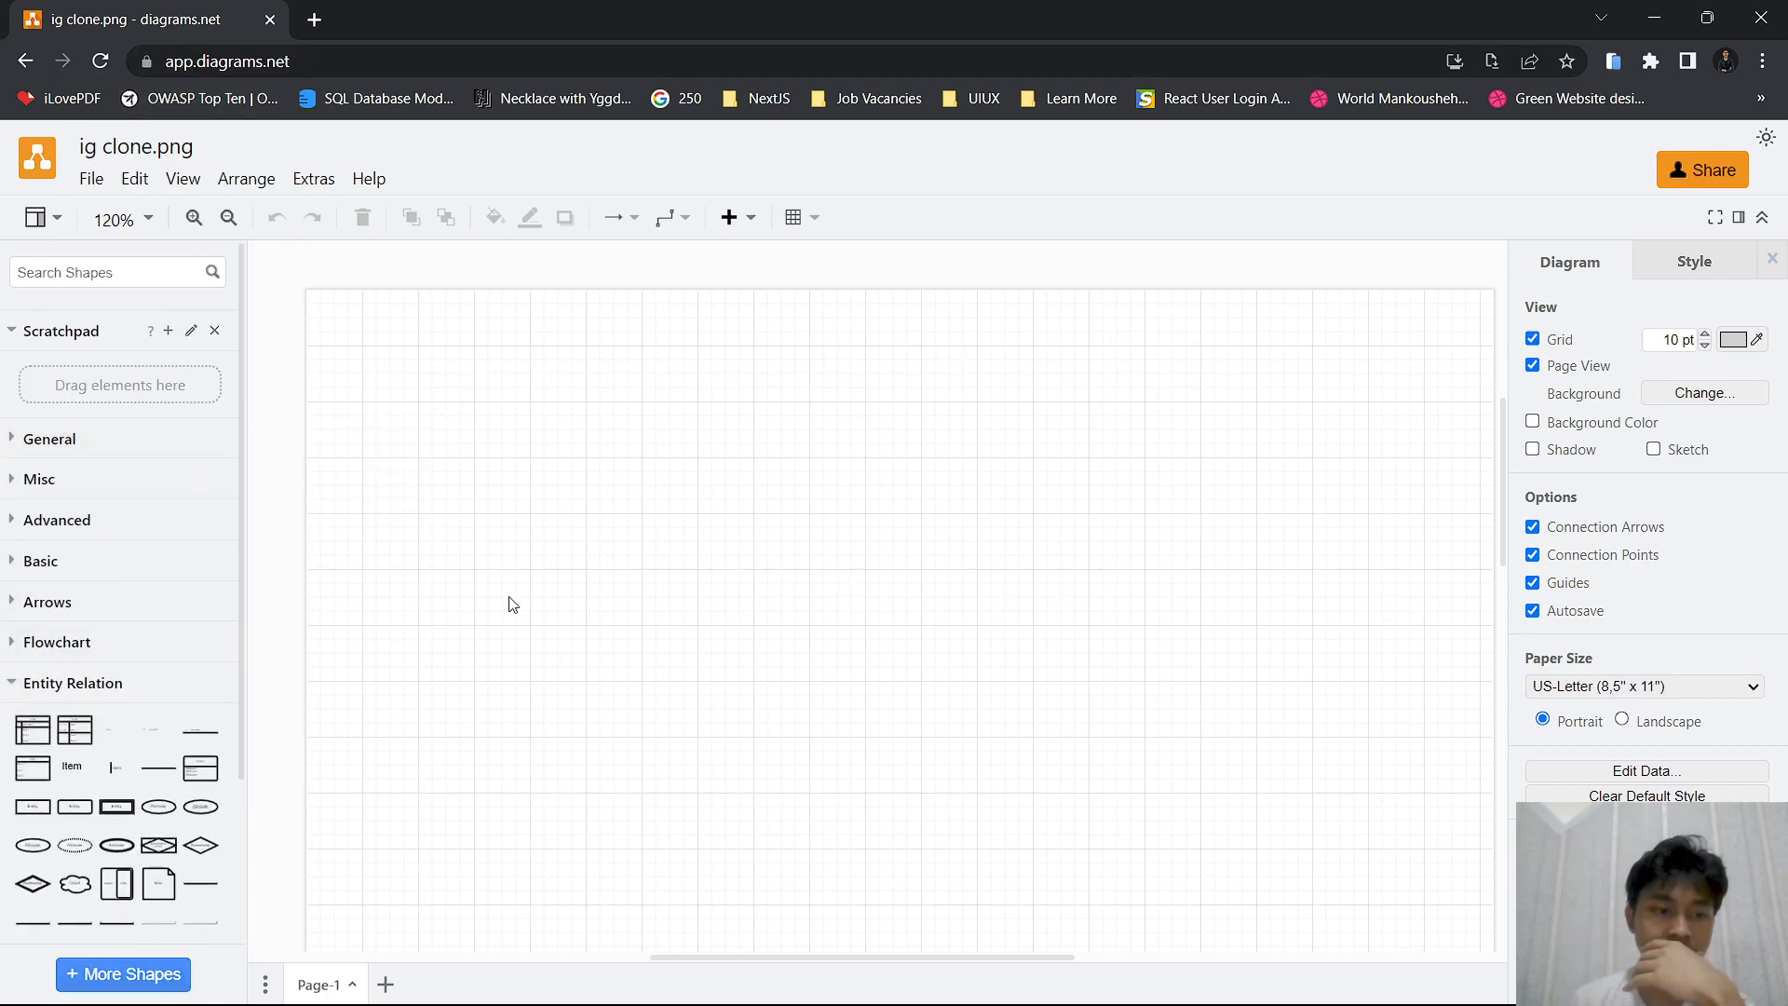
scroll(82, 664, down, 2)
drag(638, 412, 701, 840)
key(ctrl+minus)
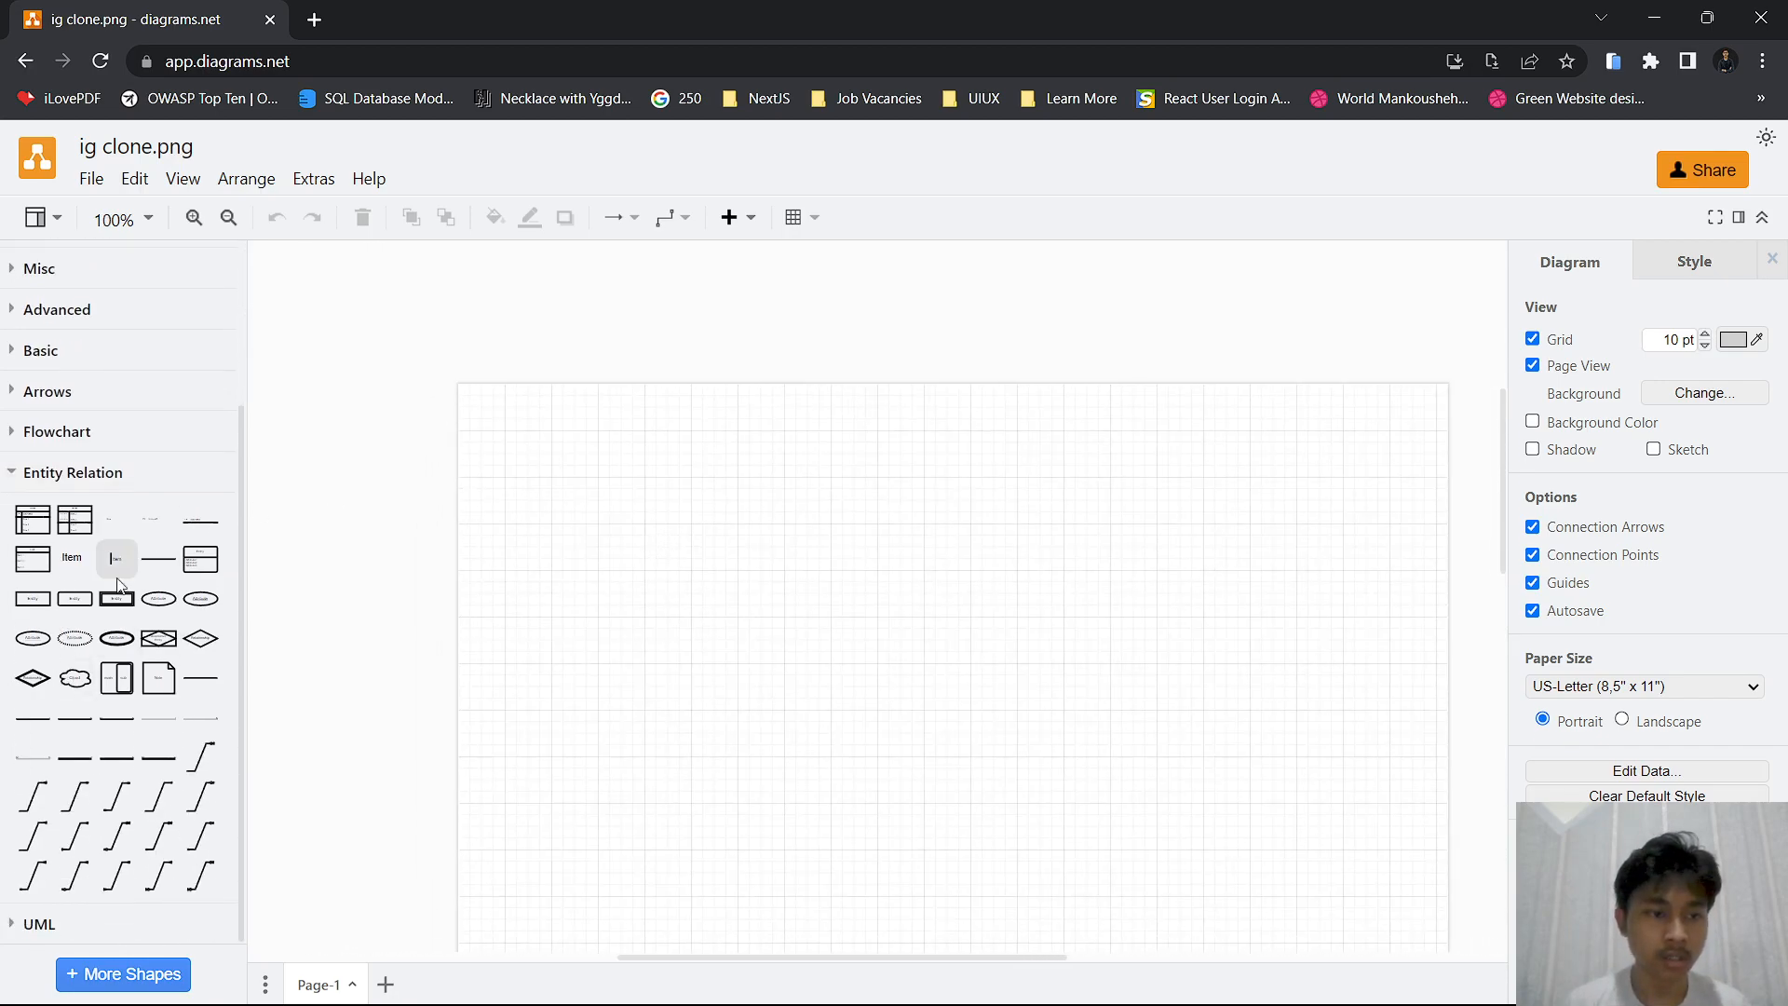
scroll(108, 568, up, 3)
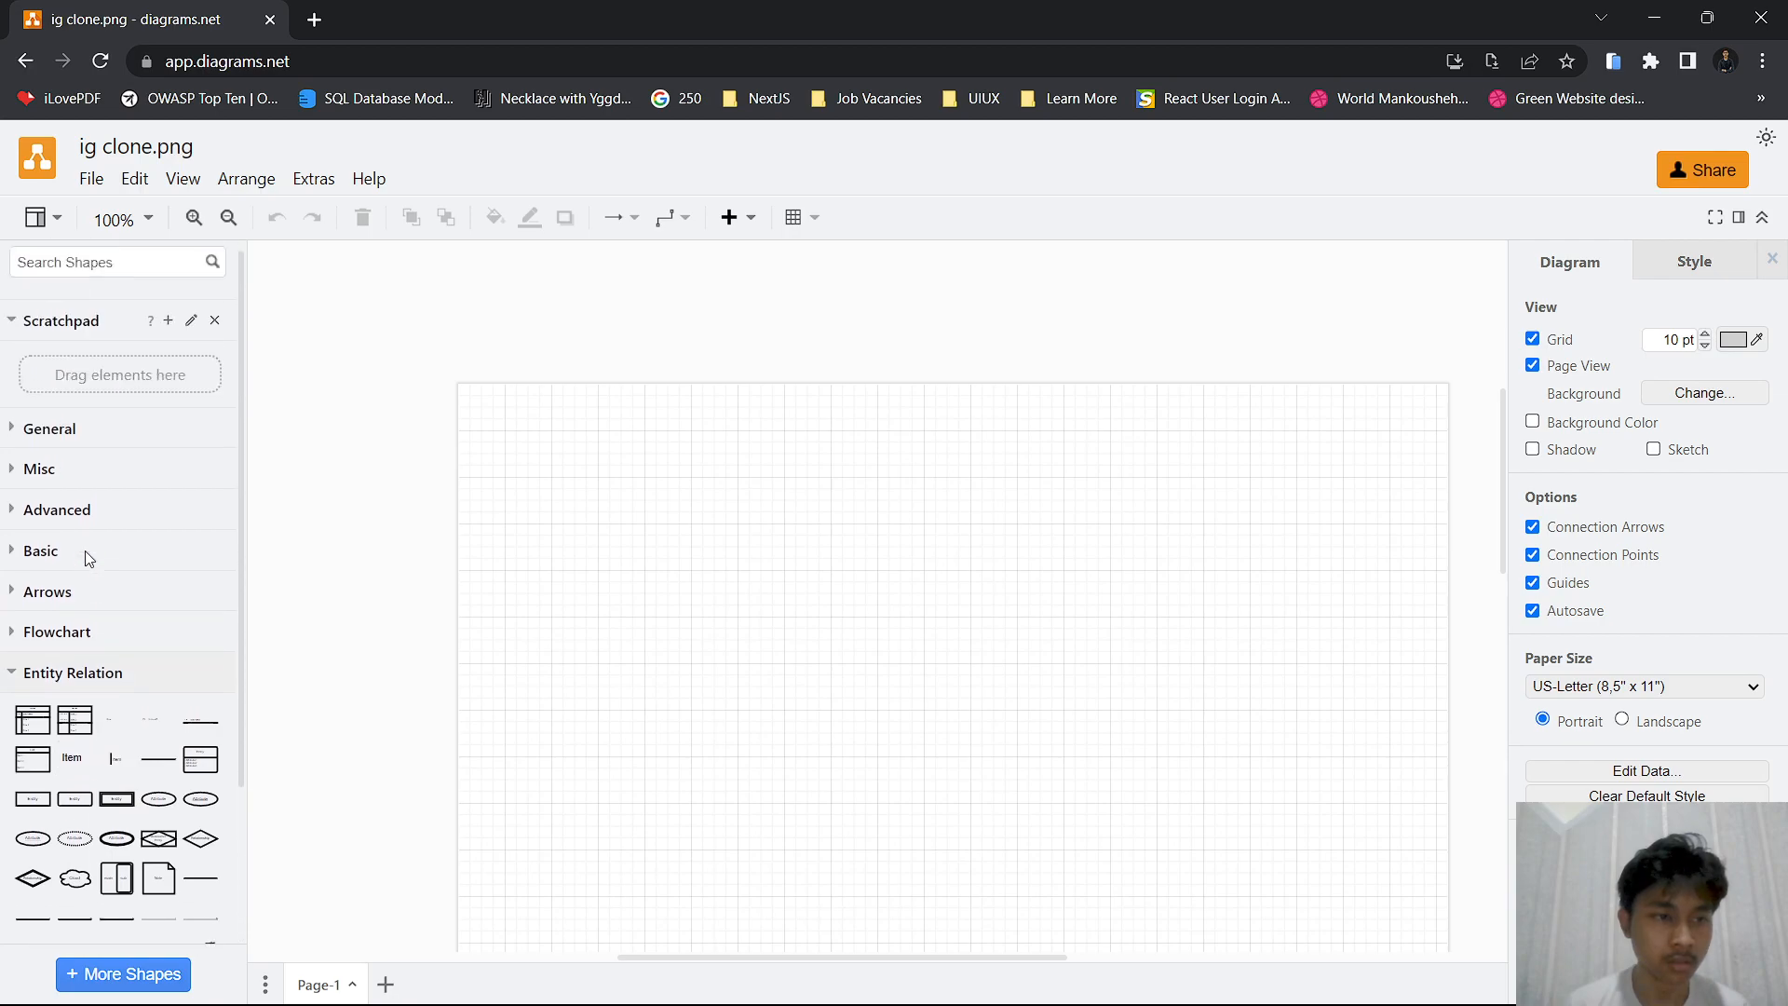
Insert the heading-with-paragraph text shape from the General shapes and place it at the page's upper-left corner
click(13, 447)
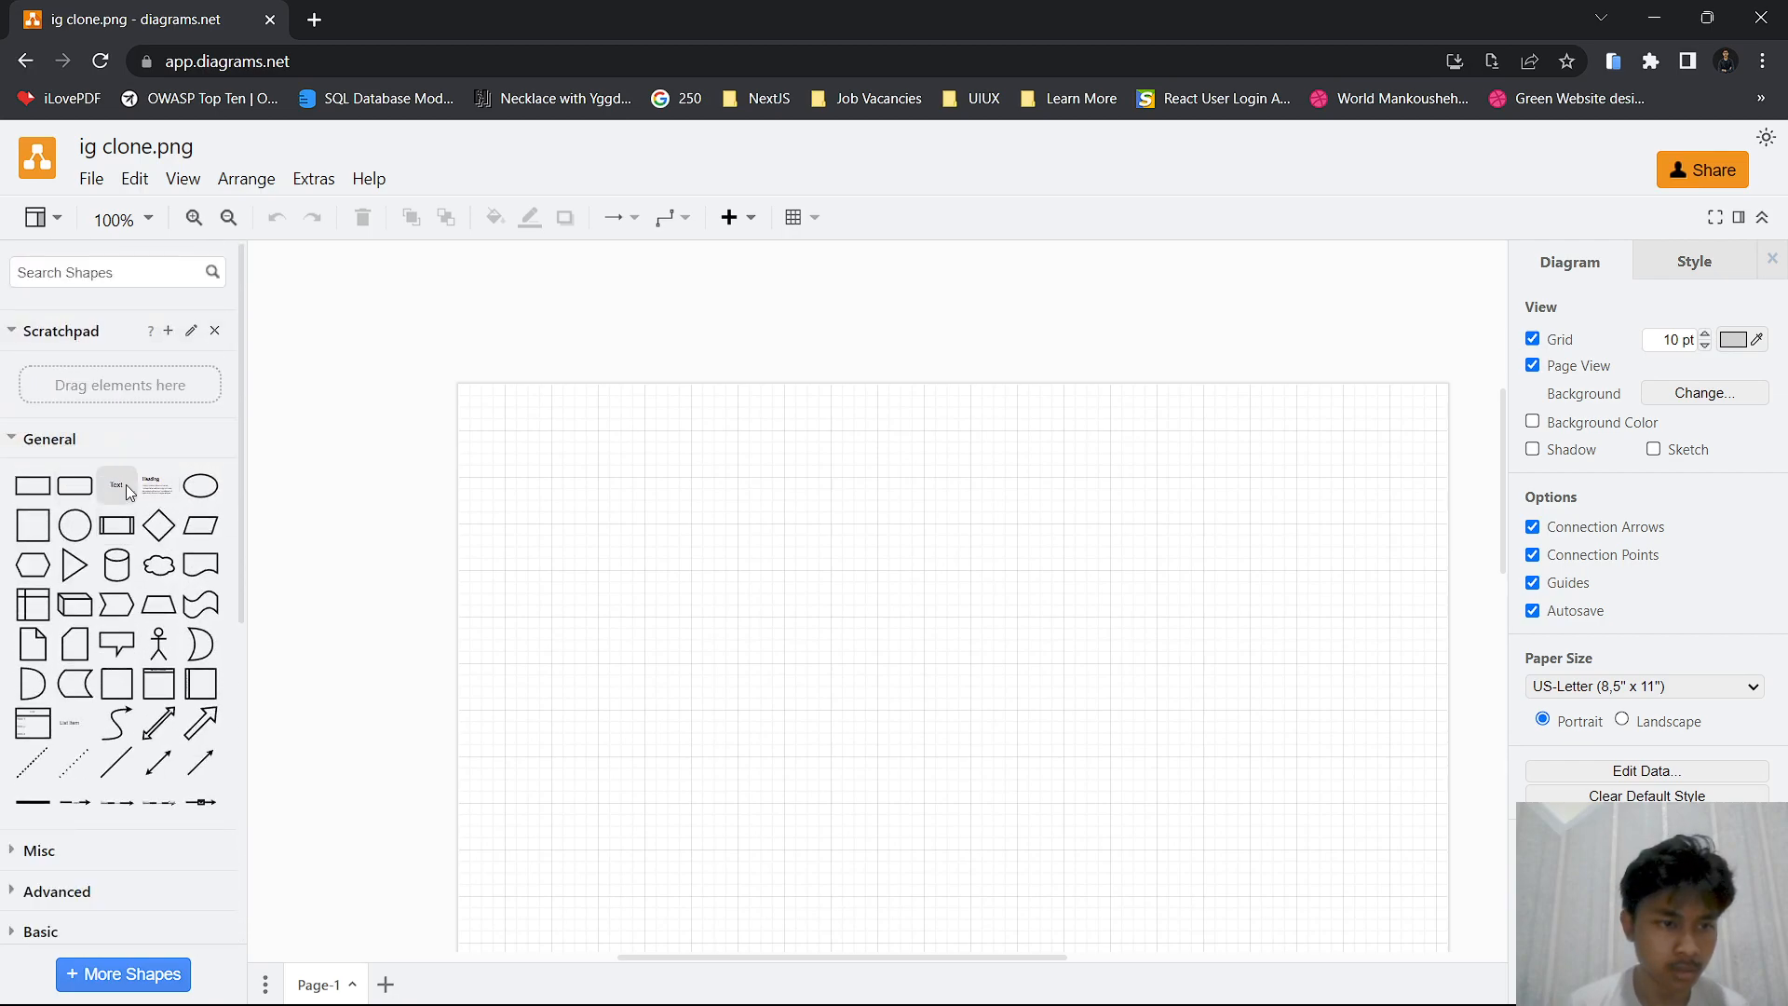
click(156, 484)
drag(832, 583, 552, 466)
Replace the text shape's heading with "Business Process" and widen the shape so the heading fits on one line
double_click(600, 449)
click(604, 436)
key(ctrl+BackSpace)
text(Bu)
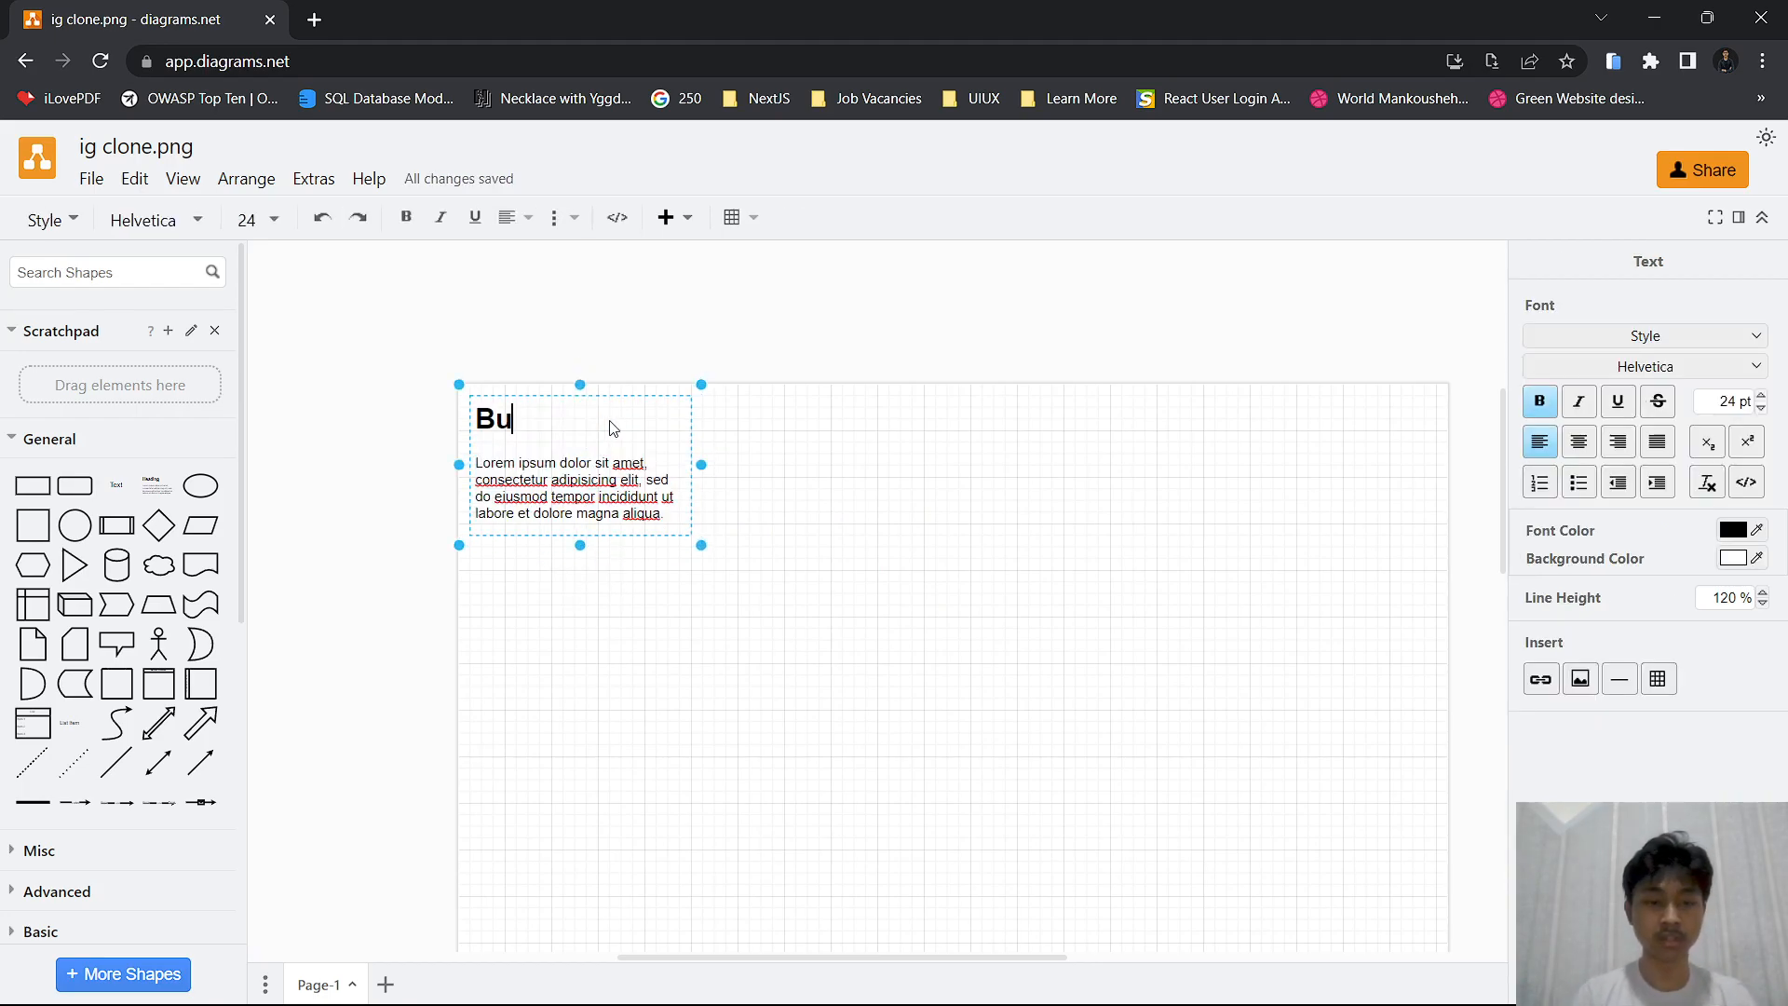
text(ssiness Process)
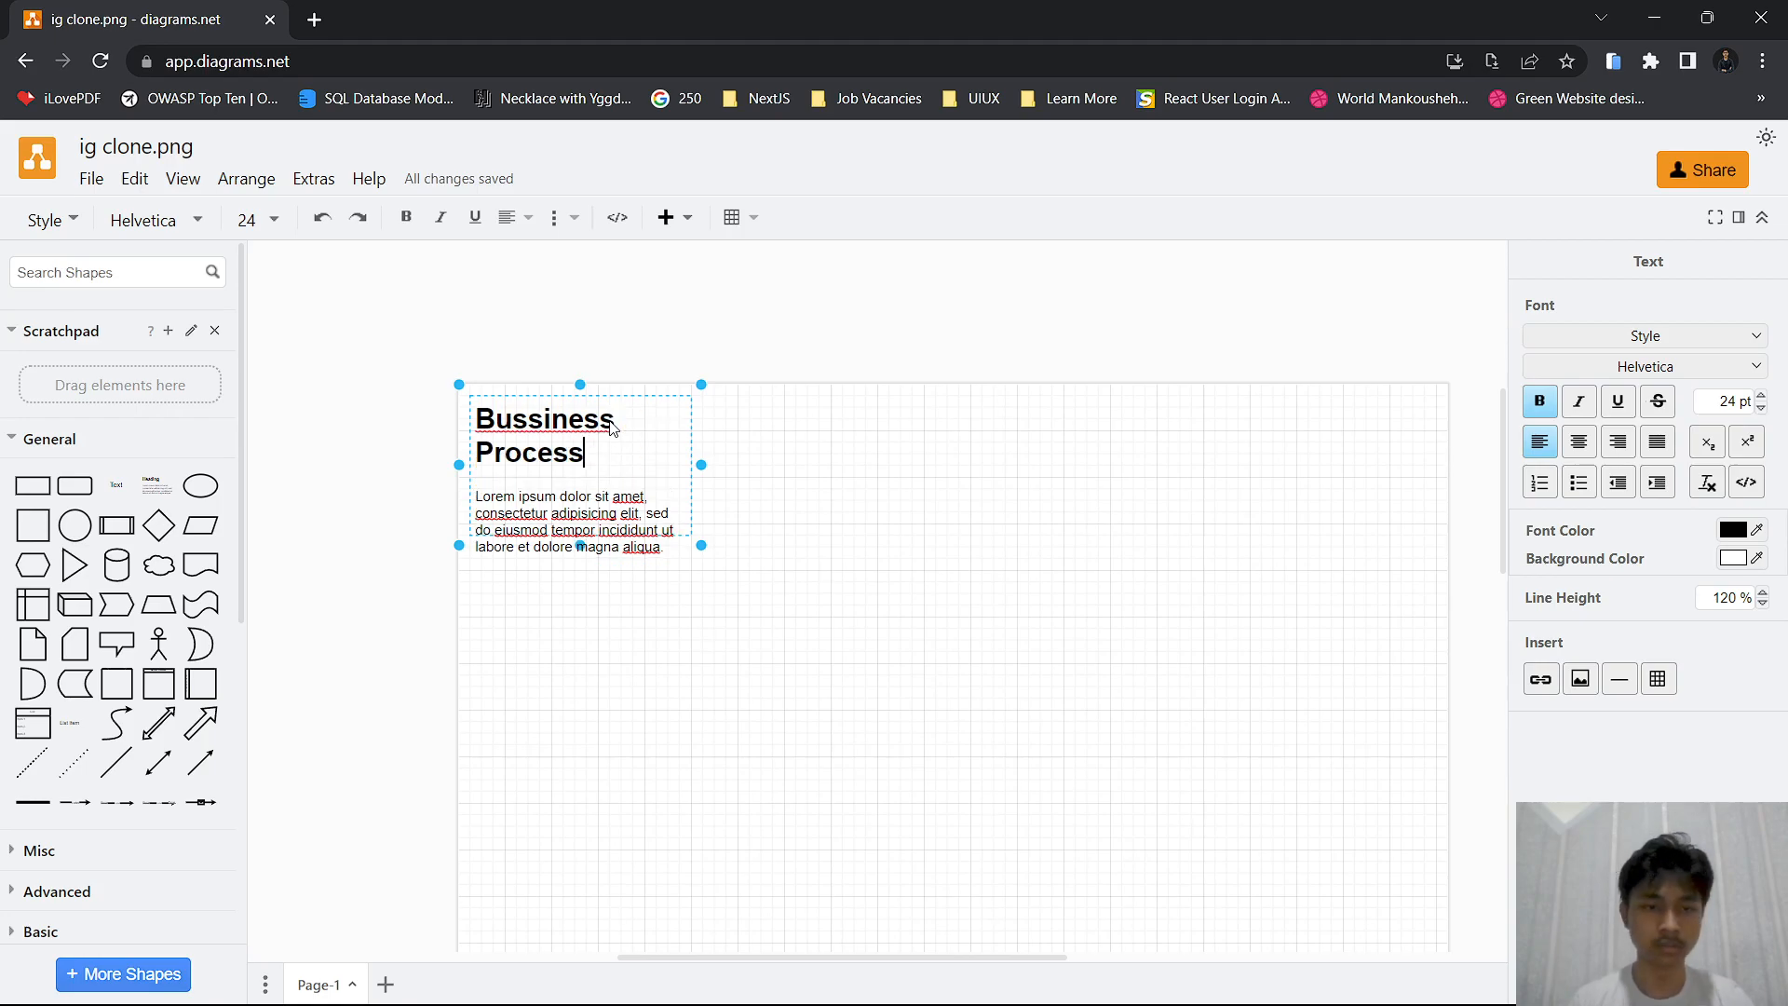
click(527, 419)
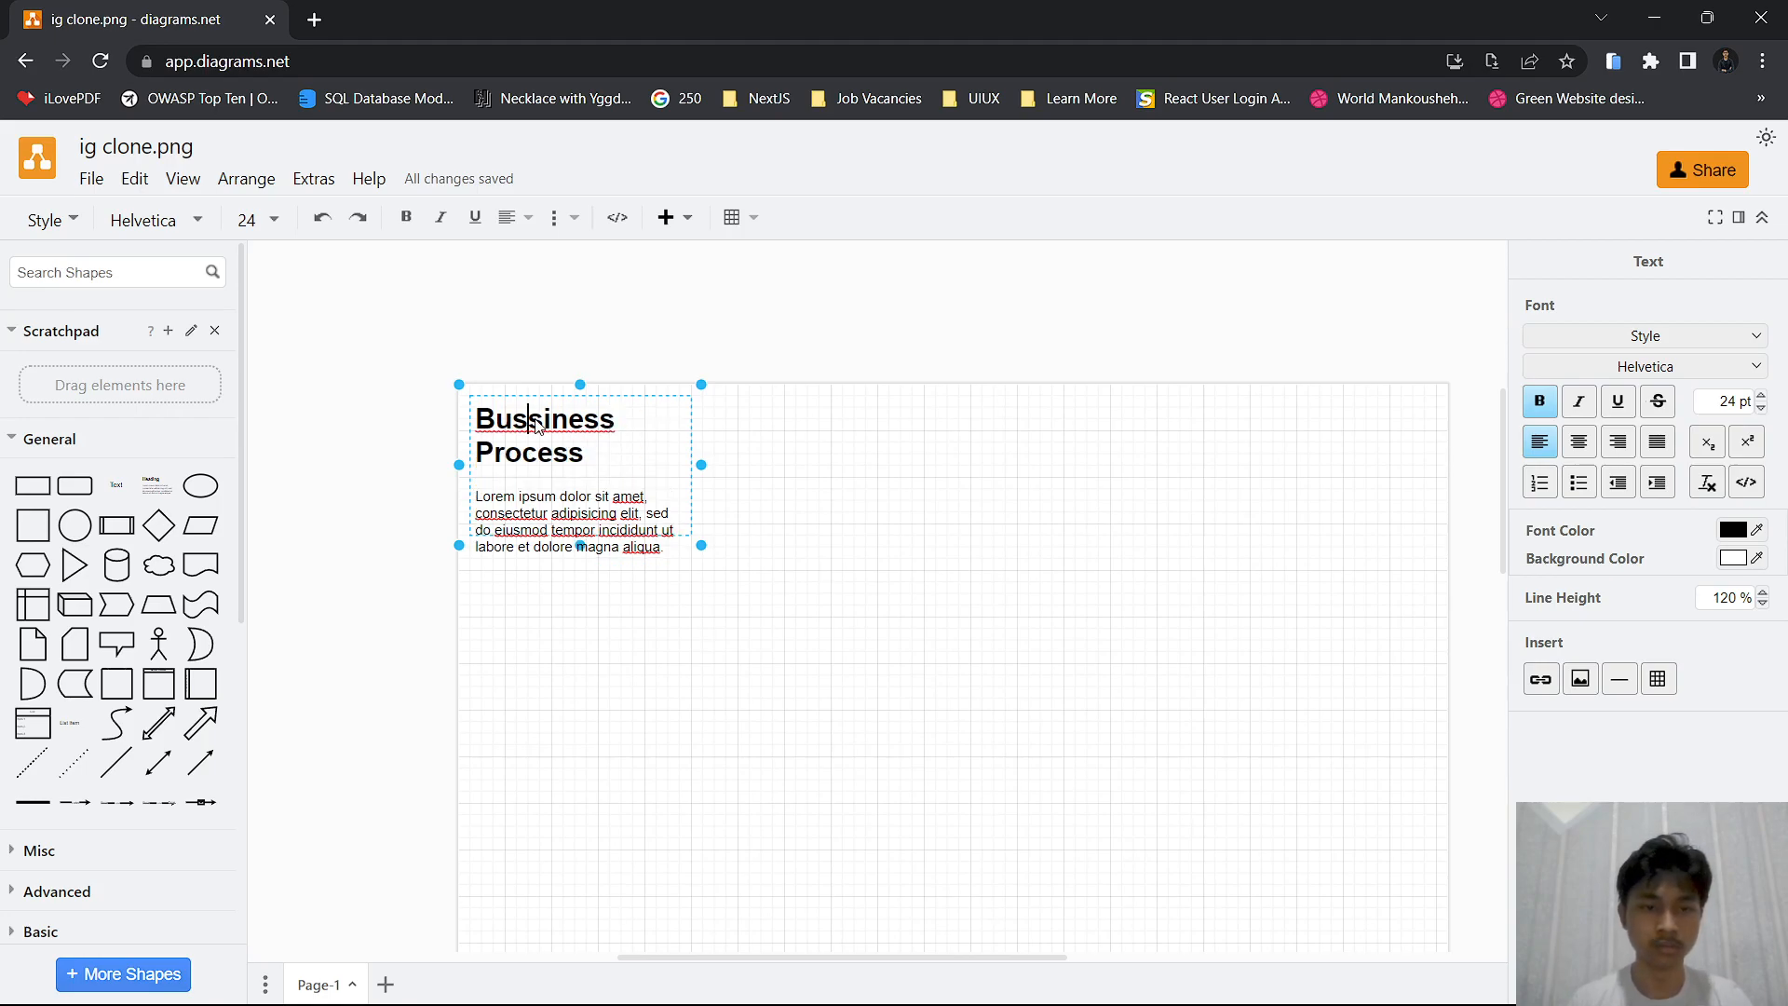
key(BackSpace)
drag(702, 465, 748, 465)
Delete the lorem ipsum placeholder paragraph beneath the "Business Process" heading
double_click(659, 487)
click(650, 518)
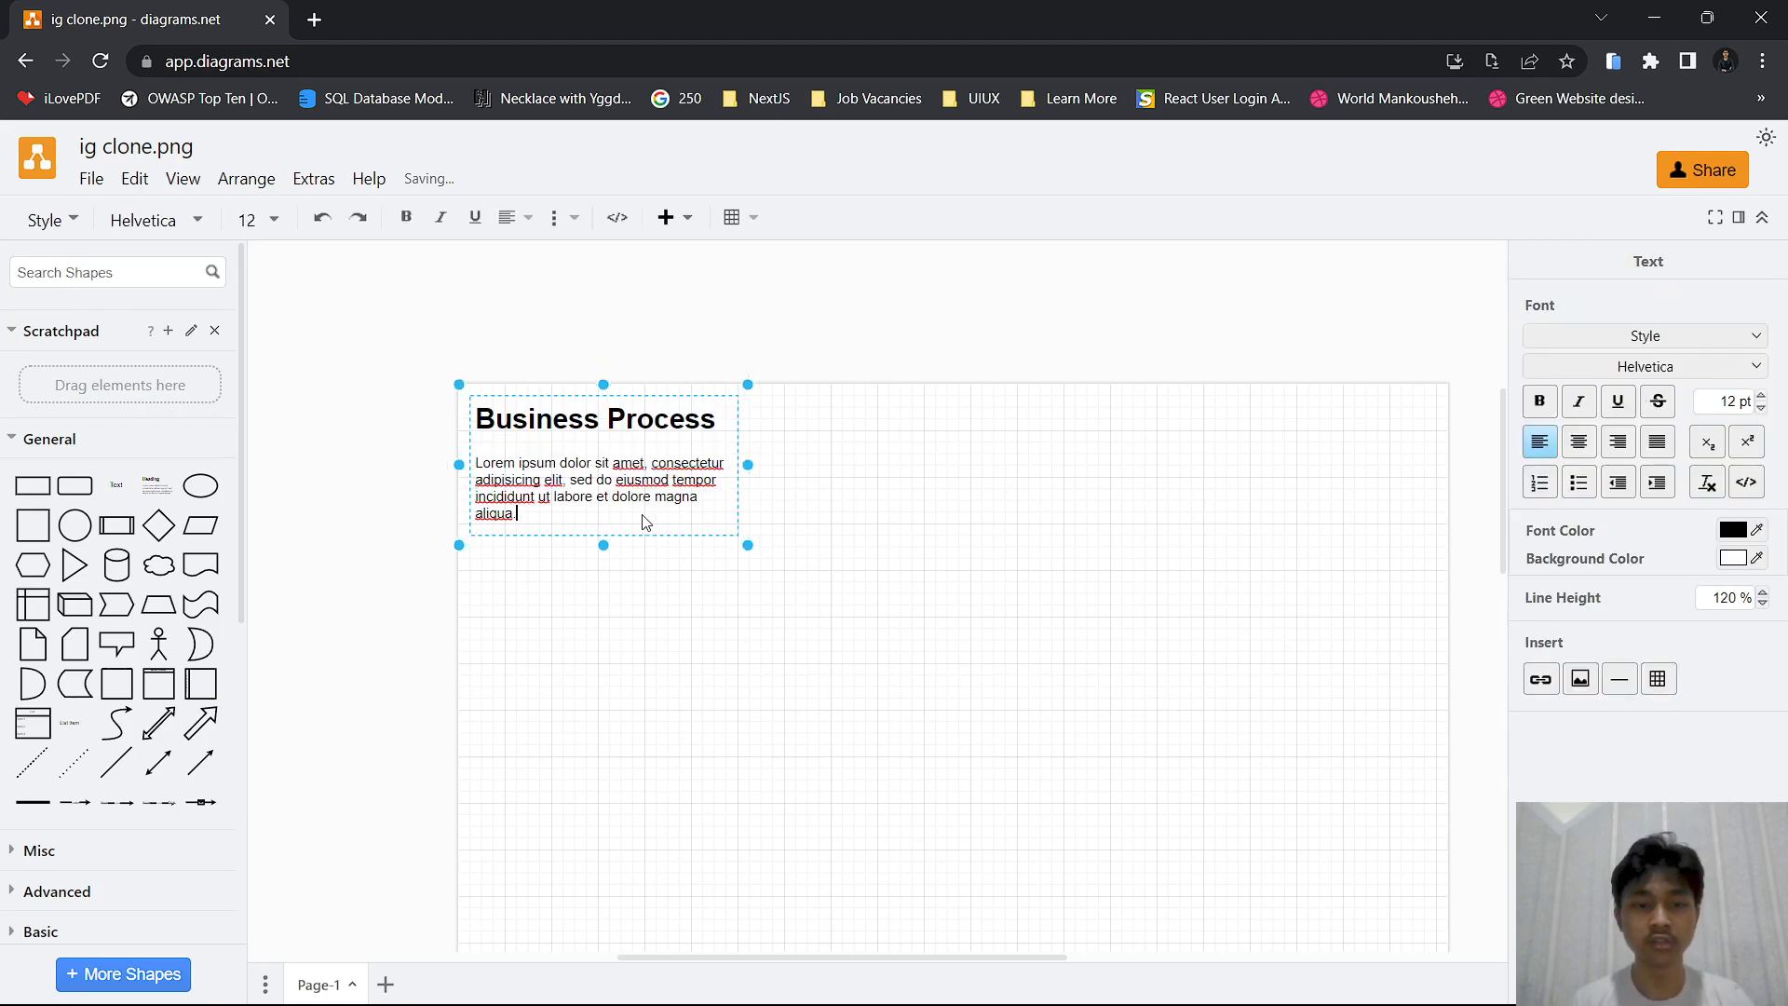
key(BackSpace)
key(BackSpace)
key(BackSpace)
key(BackSpace)
key(BackSpace)
key(BackSpace)
key(BackSpace)
key(BackSpace)
key(BackSpace)
key(BackSpace)
key(BackSpace)
key(BackSpace)
key(BackSpace)
key(BackSpace)
key(BackSpace)
key(BackSpace)
key(BackSpace)
key(BackSpace)
key(BackSpace)
key(BackSpace)
key(BackSpace)
key(BackSpace)
key(BackSpace)
key(BackSpace)
key(BackSpace)
key(BackSpace)
key(BackSpace)
key(BackSpace)
key(BackSpace)
key(BackSpace)
key(BackSpace)
key(BackSpace)
key(BackSpace)
key(BackSpace)
key(BackSpace)
key(BackSpace)
key(BackSpace)
key(BackSpace)
key(BackSpace)
key(BackSpace)
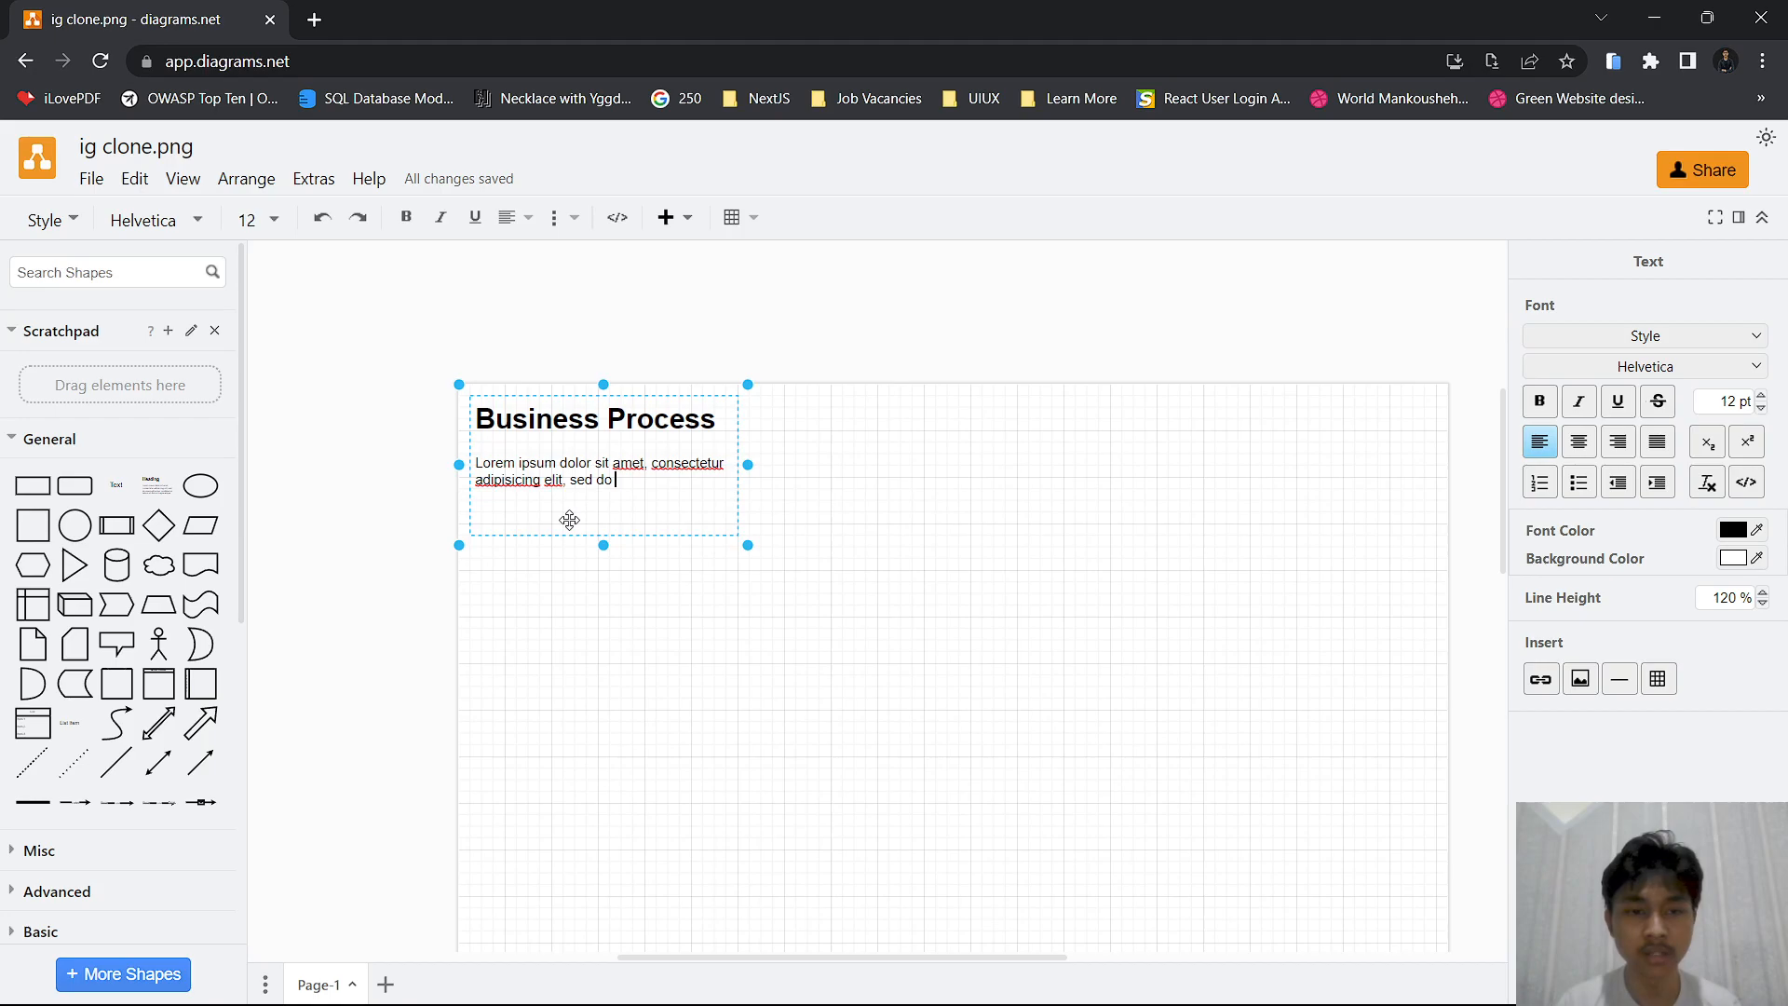
key(BackSpace)
key(BackSpace)
key(BackSpace)
key(BackSpace)
key(BackSpace)
key(BackSpace)
key(BackSpace)
key(BackSpace)
key(BackSpace)
key(BackSpace)
key(BackSpace)
key(BackSpace)
key(BackSpace)
key(BackSpace)
key(BackSpace)
key(BackSpace)
key(BackSpace)
key(BackSpace)
key(BackSpace)
key(BackSpace)
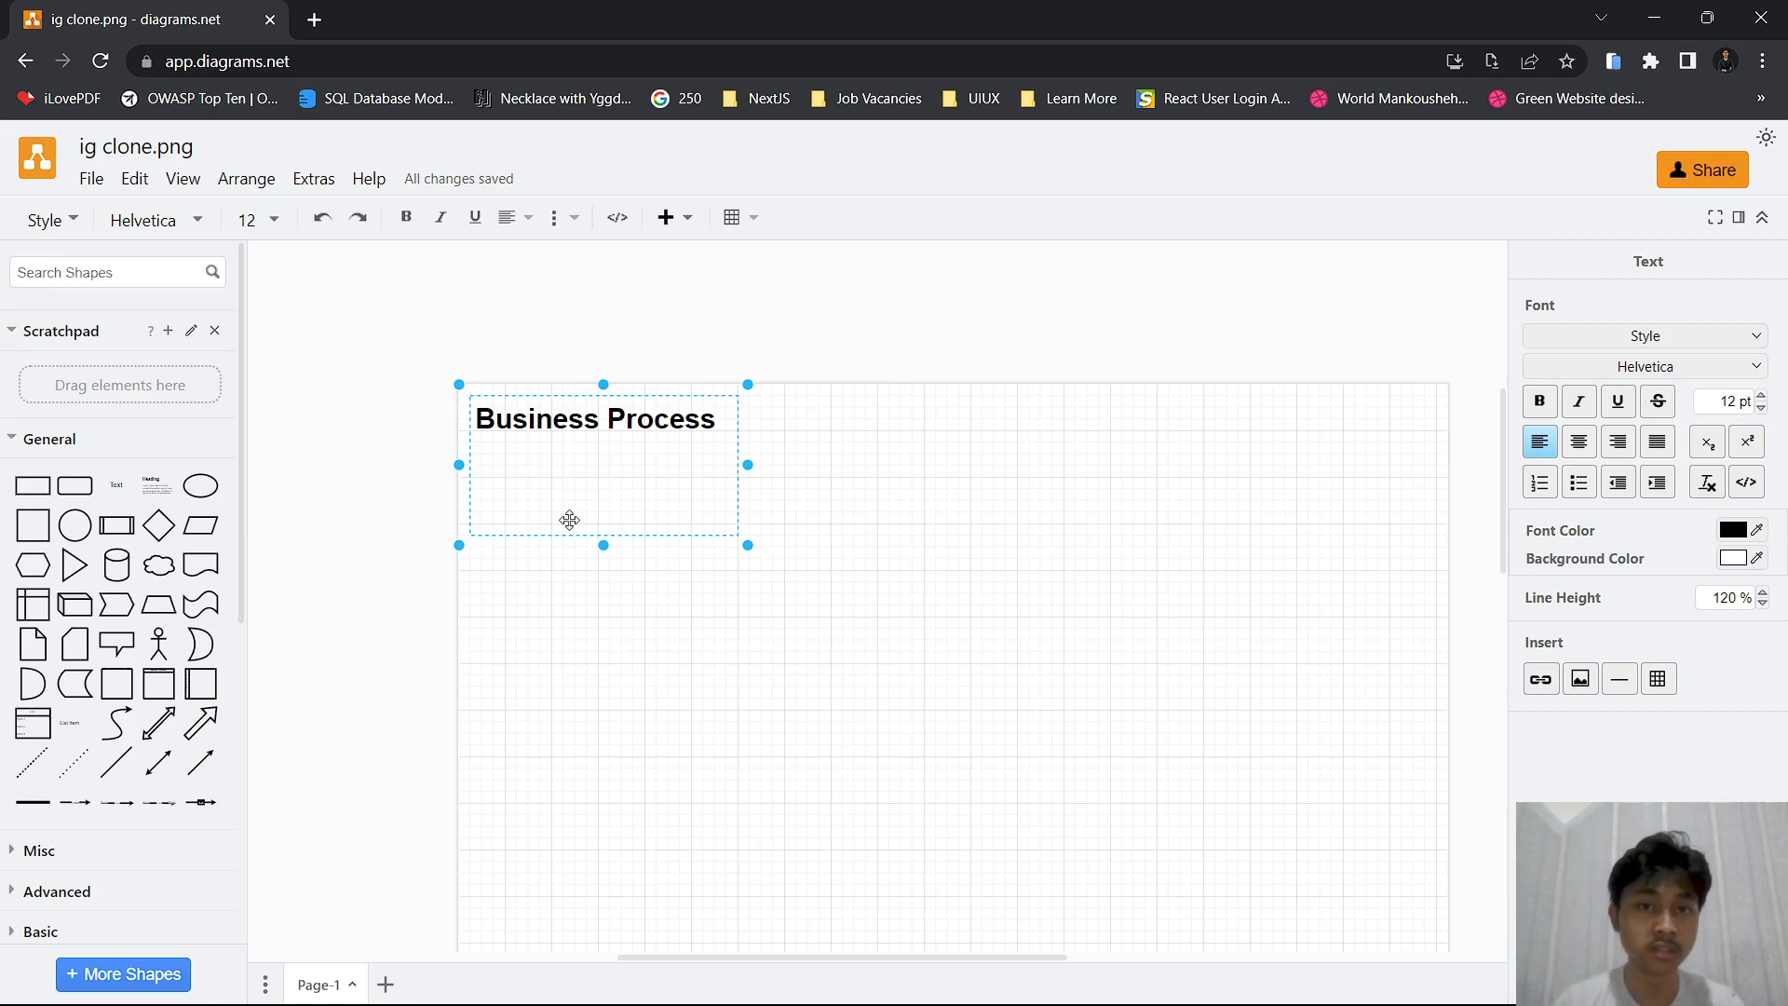
Enter "1. User Login" as the first list item under the "Business Process" heading
text(1.)
scroll(569, 520, up, 3)
scroll(569, 520, left, 1)
scroll(569, 519, up, 1)
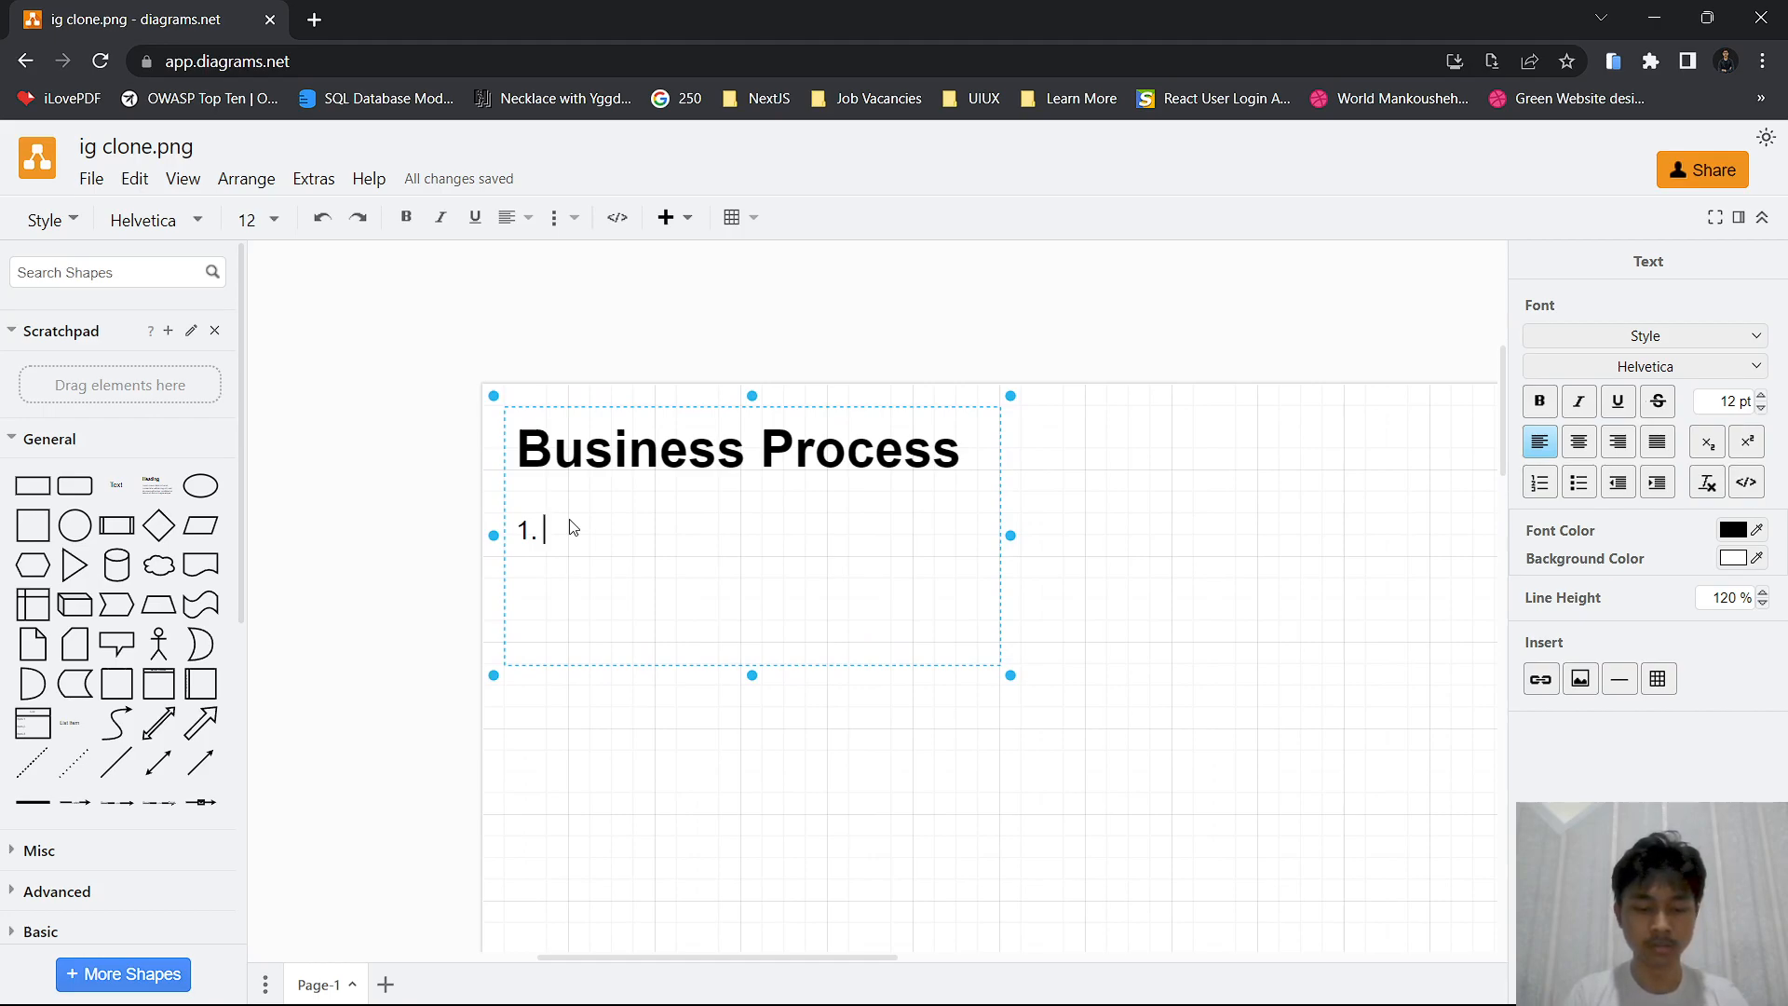
text(A)
key(BackSpace)
text(Login)
key(BackSpace)
key(BackSpace)
key(BackSpace)
key(BackSpace)
key(BackSpace)
text(Login)
key(Return)
Add "2. Registrasi User" as the second list item on its own line
text(2. )
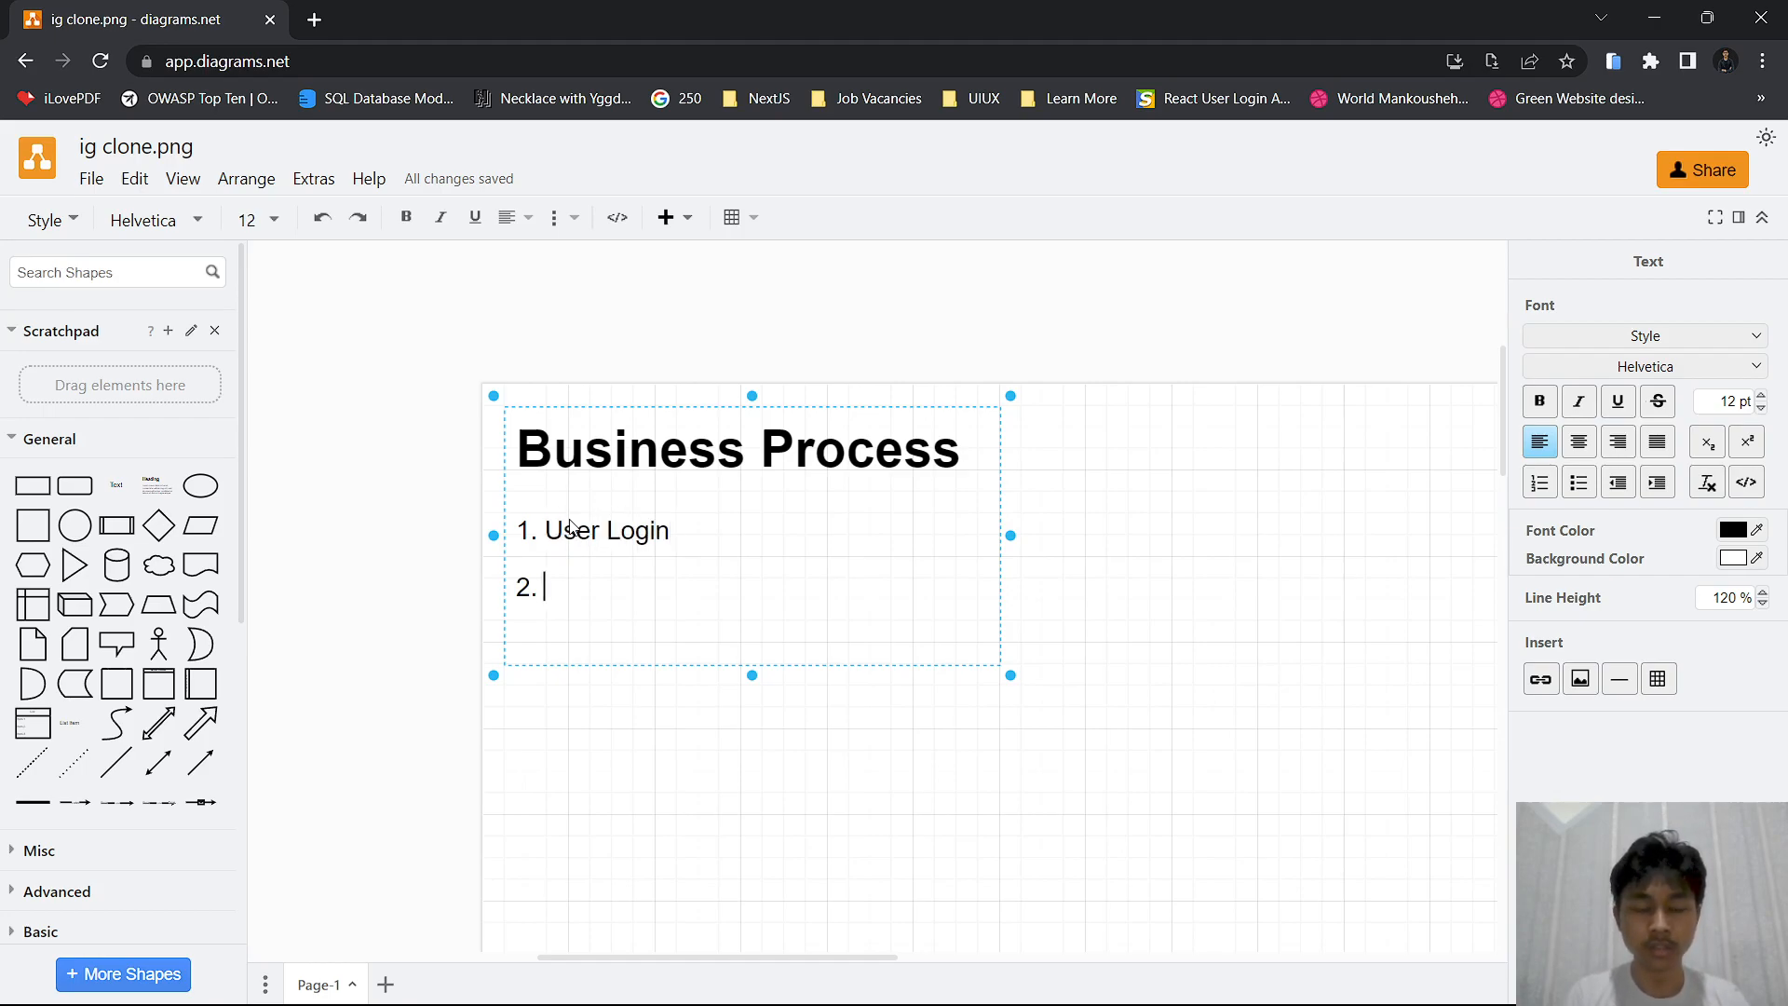
text(Re)
key(BackSpace)
key(BackSpace)
text(Registra)
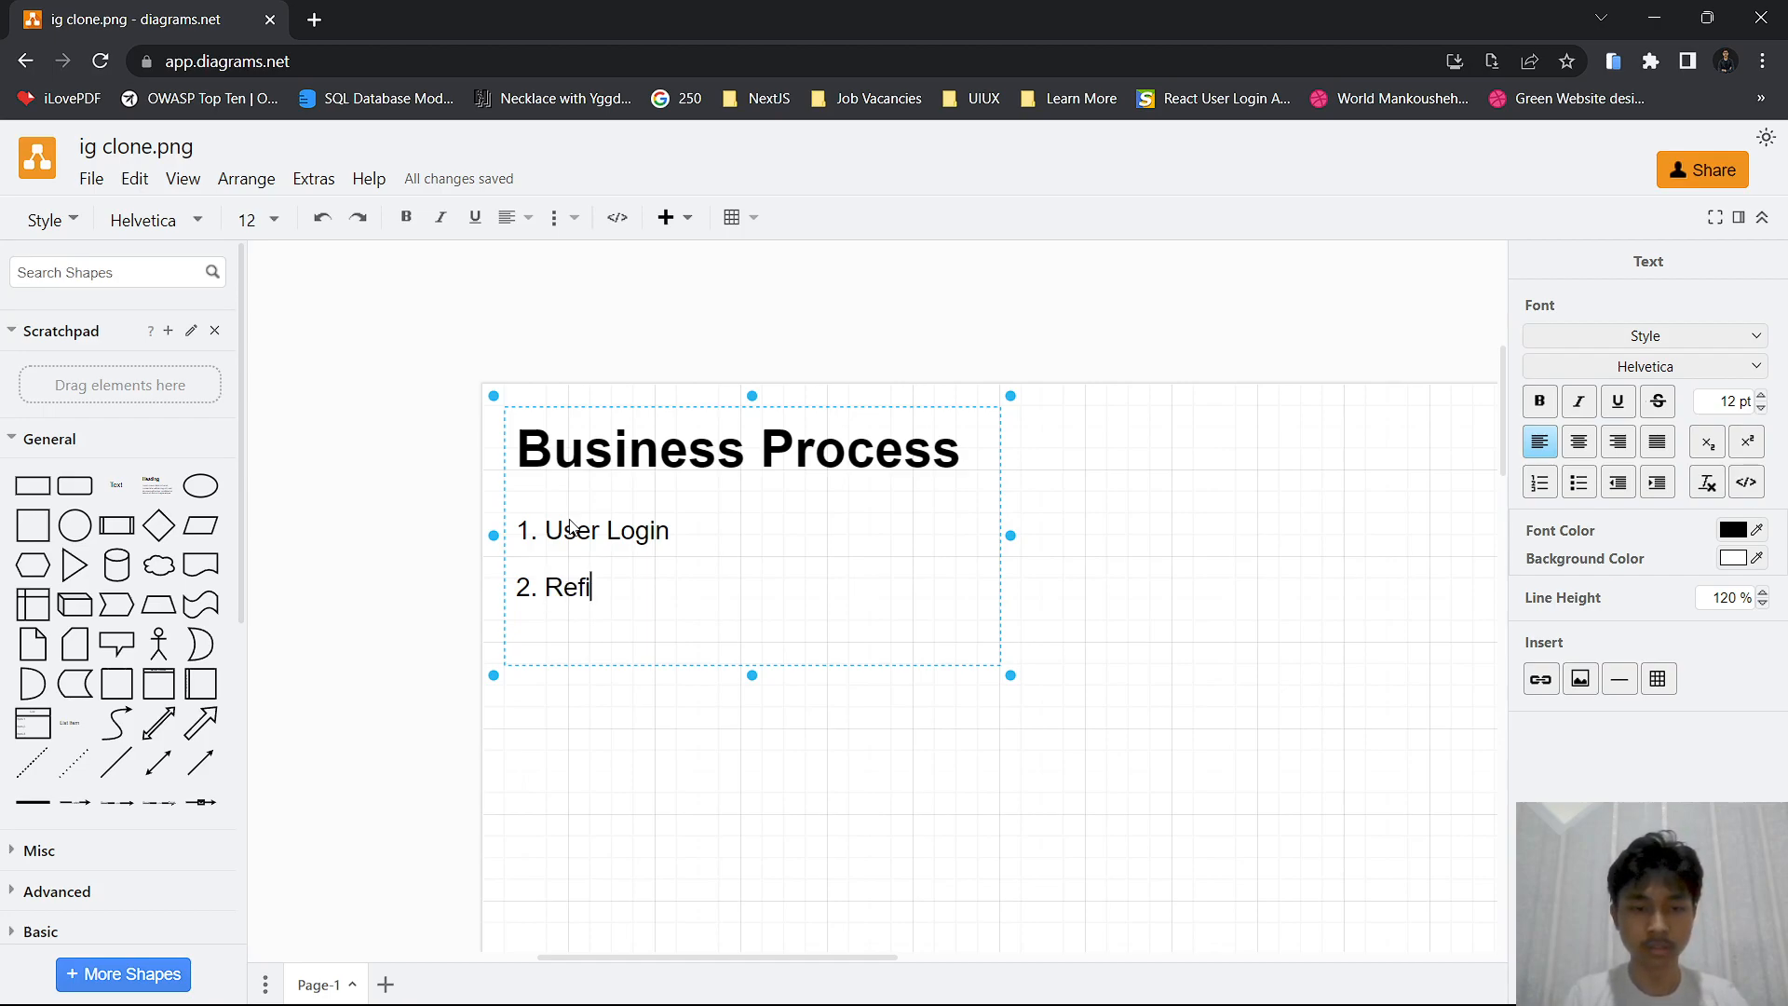
text(asi)
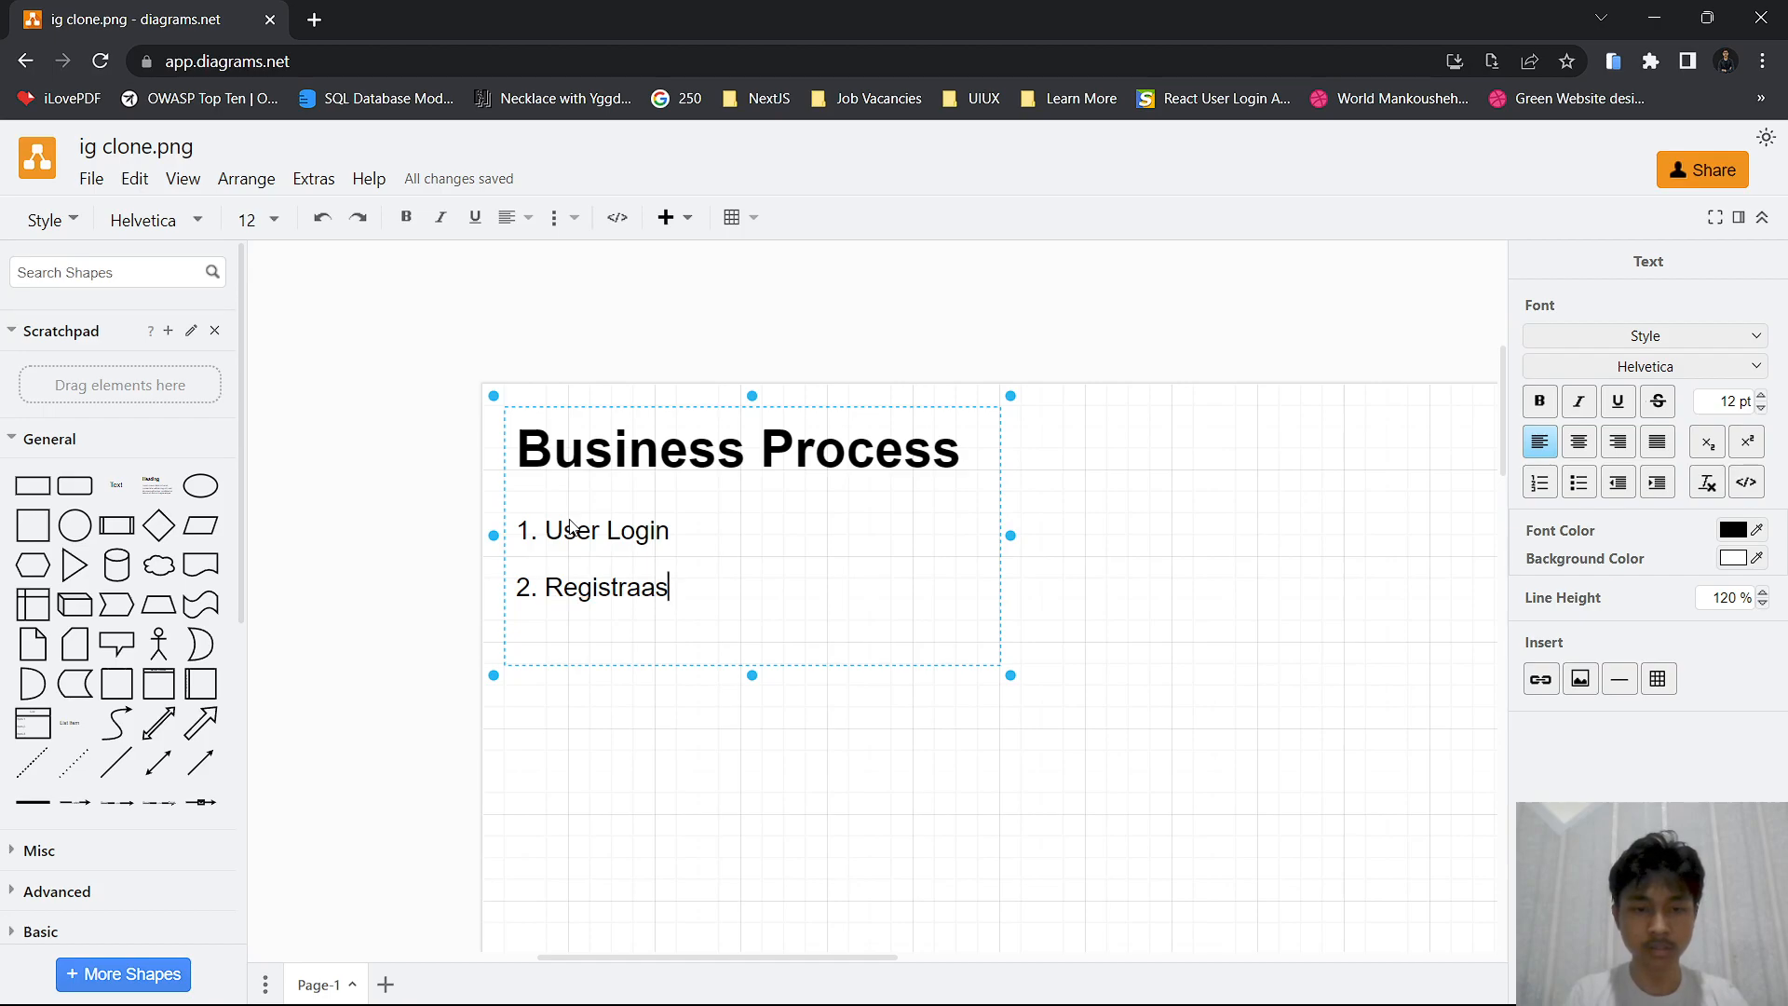
key(BackSpace)
key(BackSpace)
key(BackSpace)
text(si User)
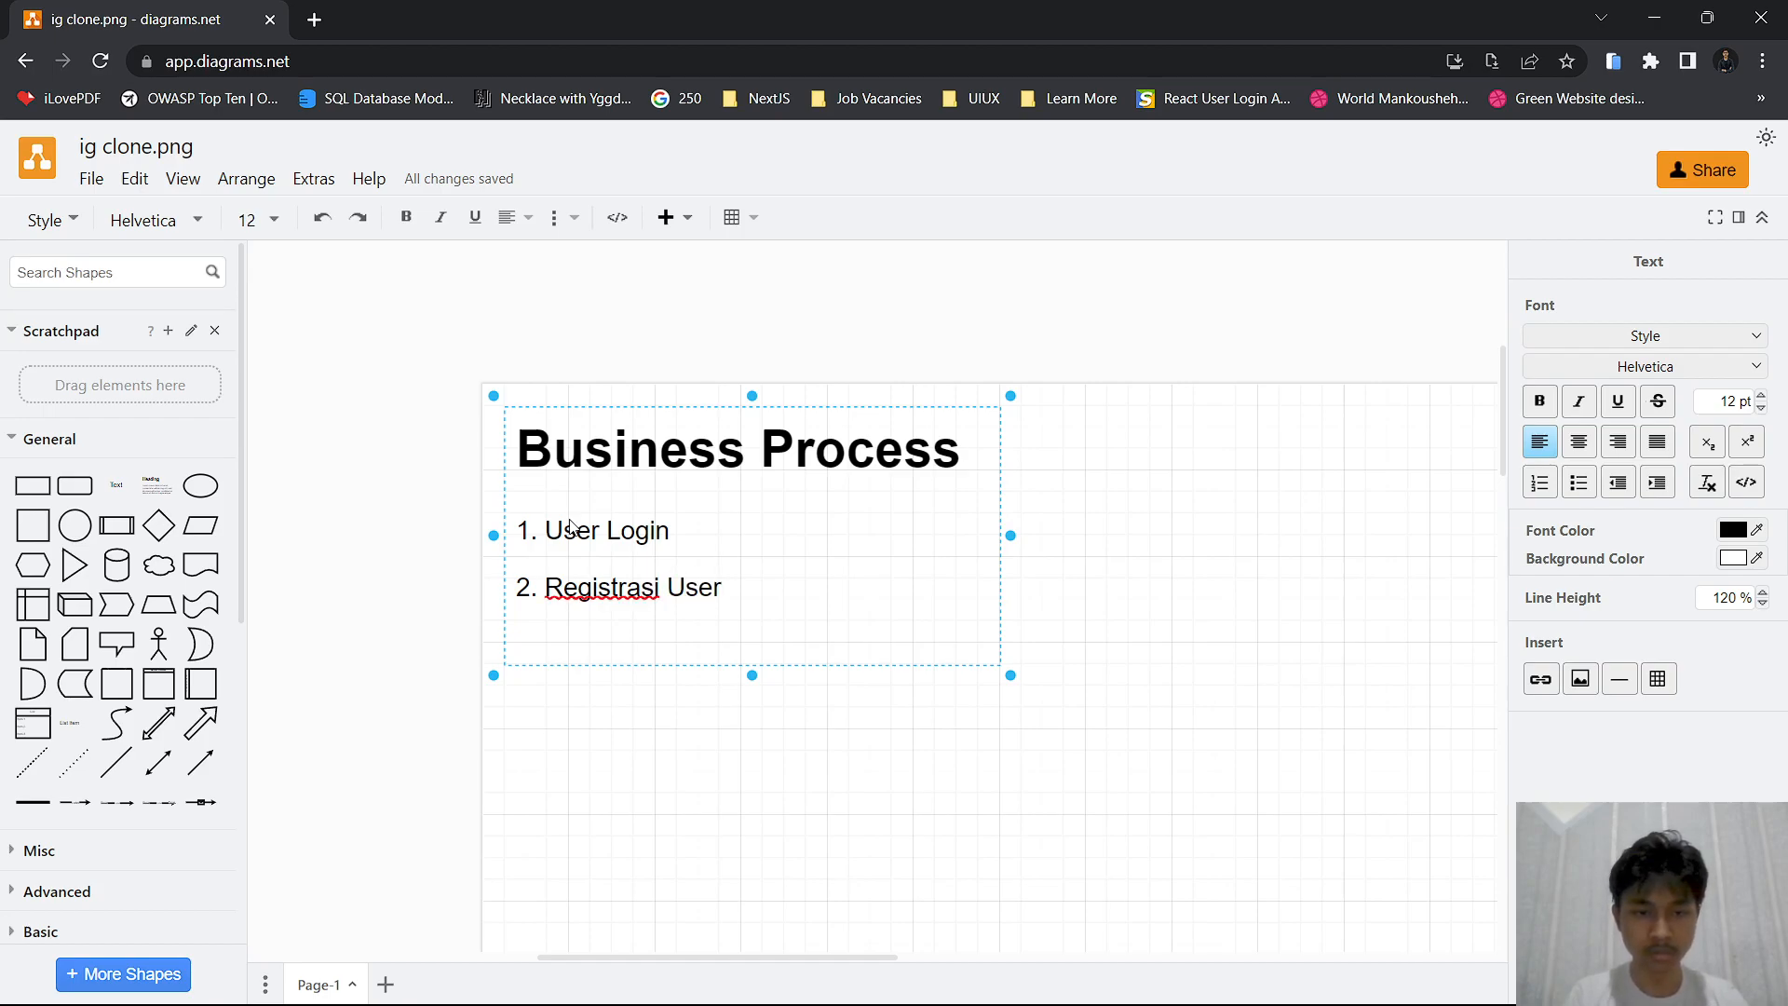
key(Return)
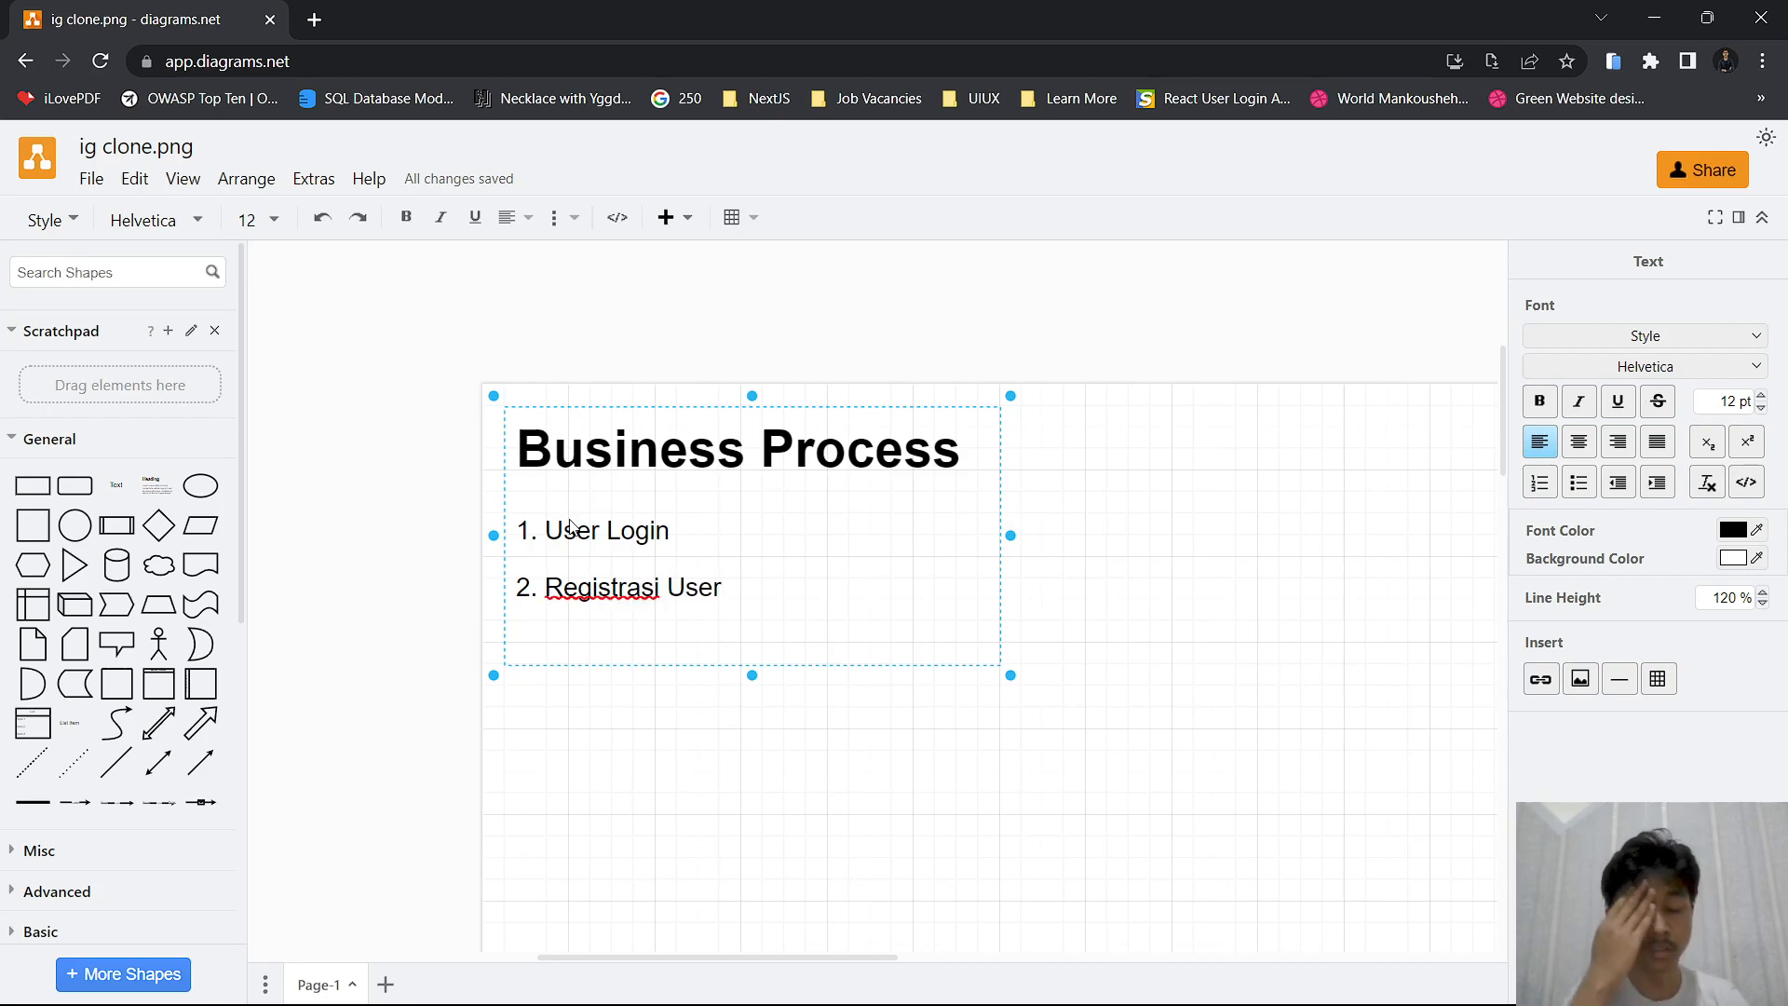
Add the list items "3. Profile User" and "4. Post" on separate lines
text(3.)
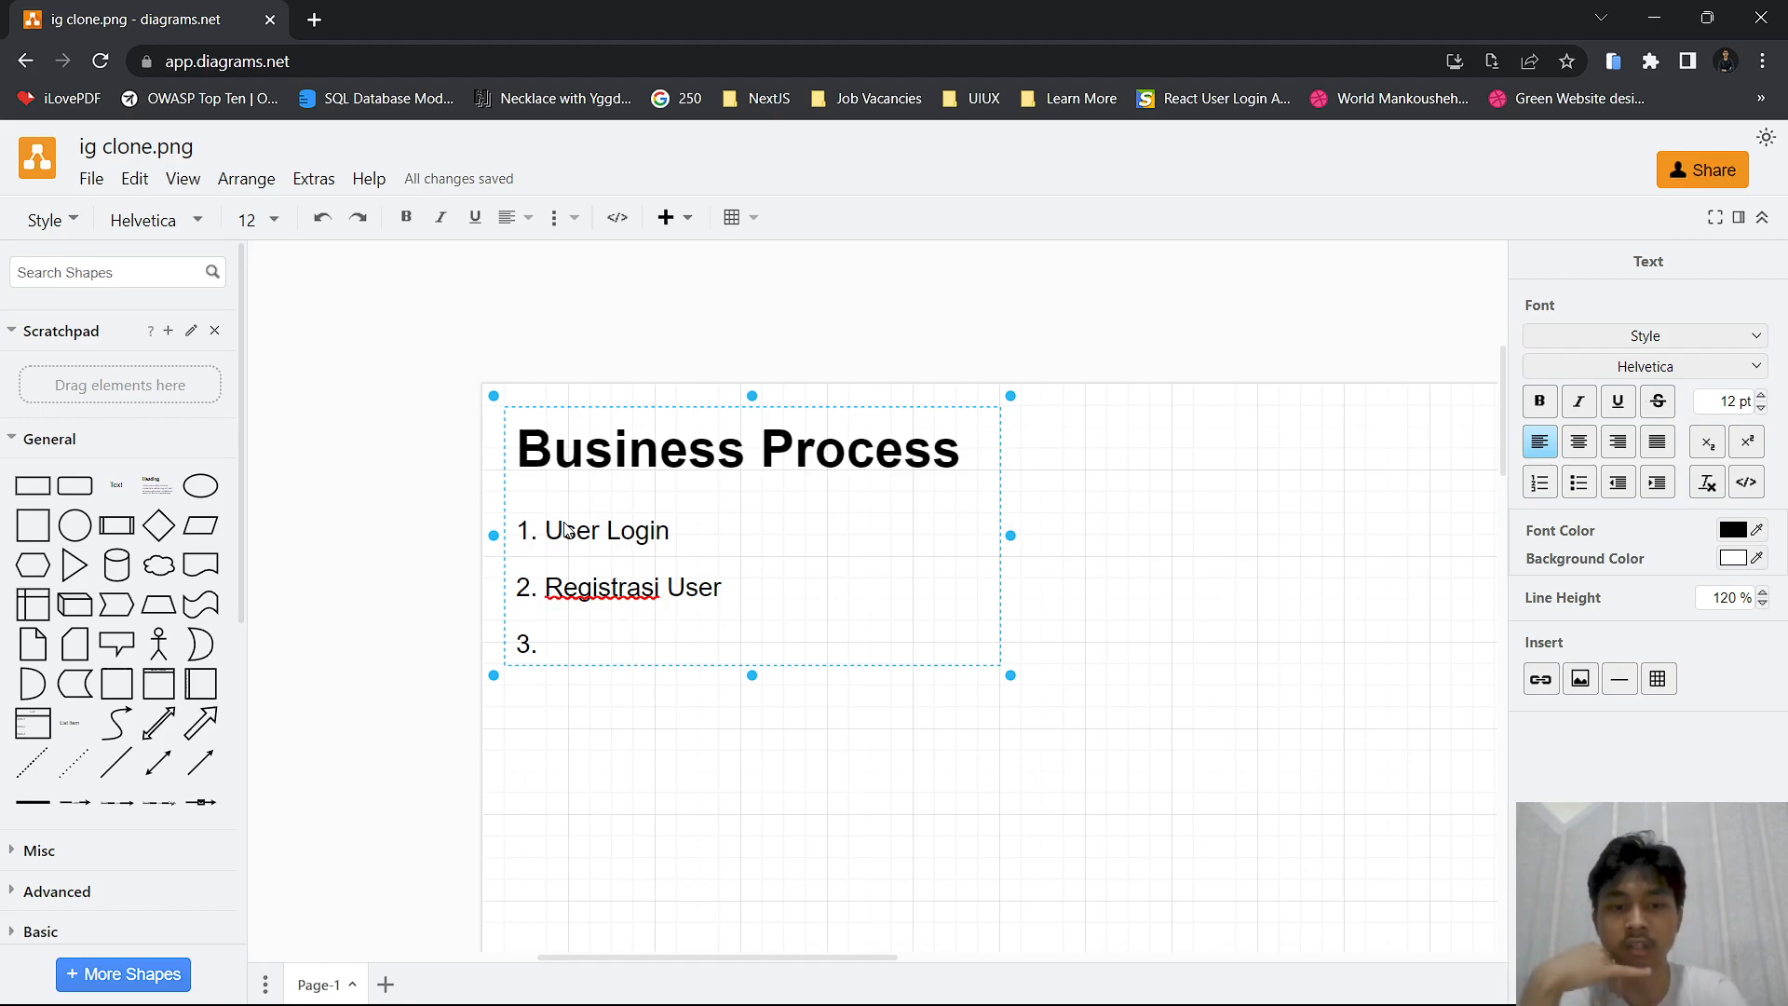
text(Pro)
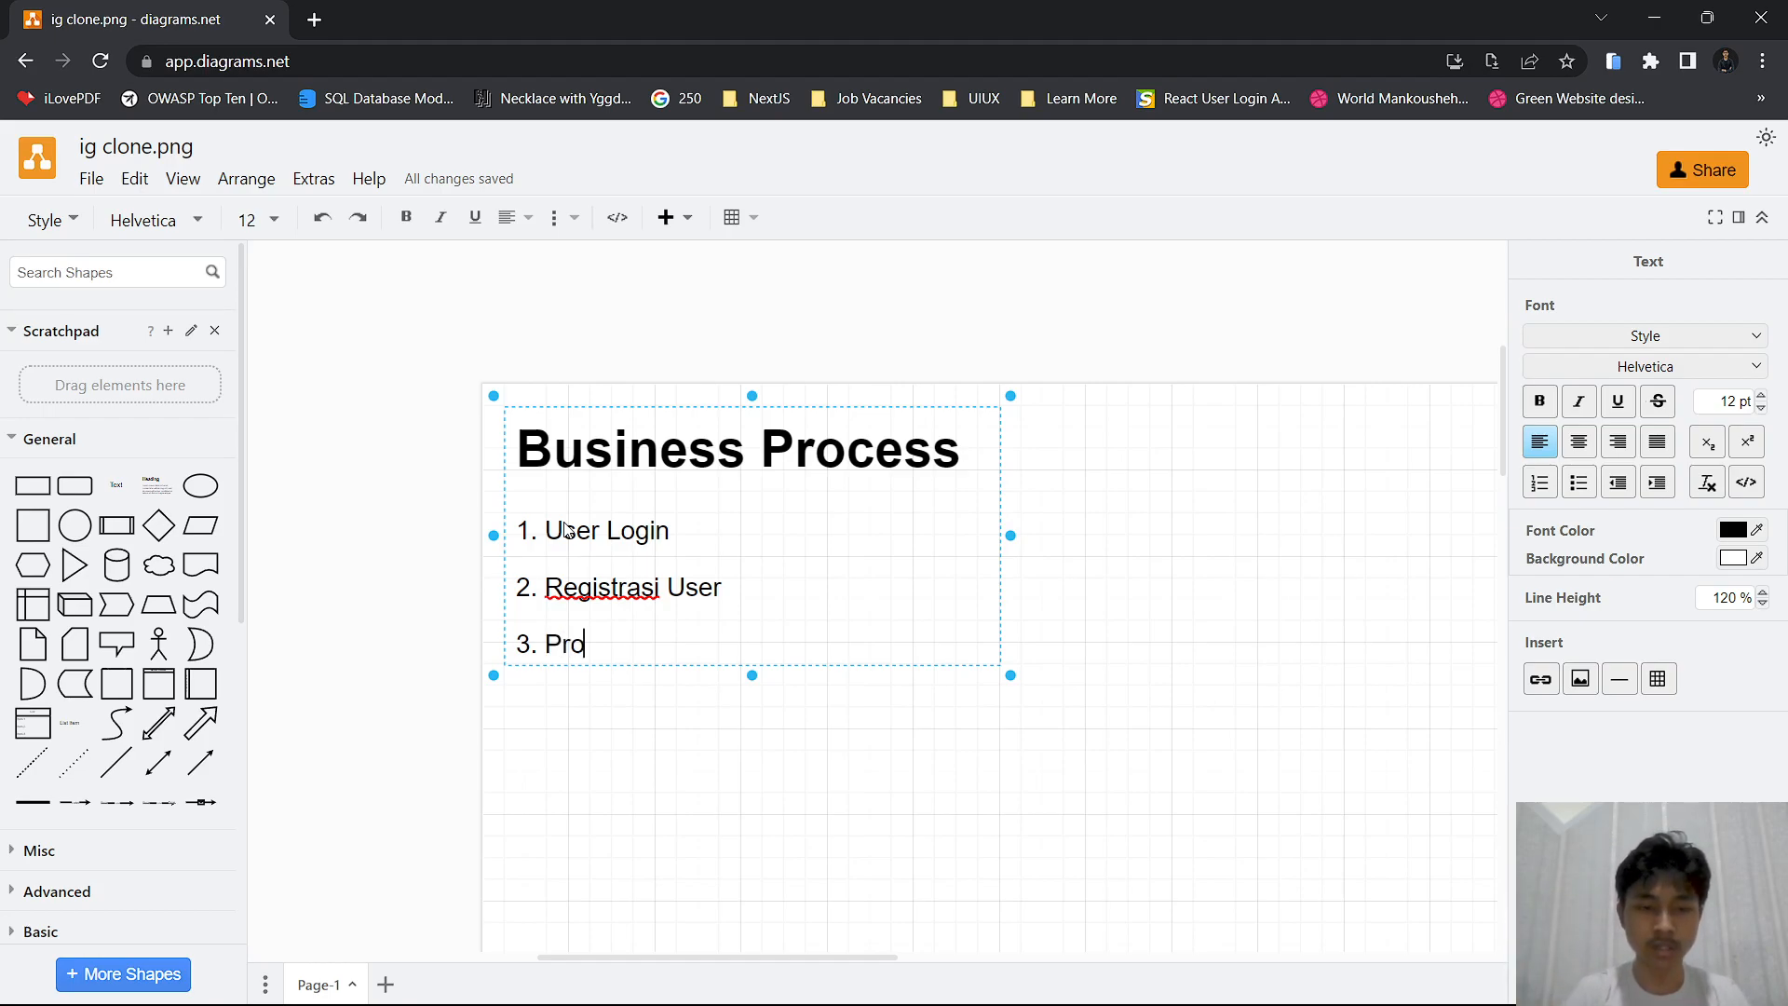
text(file User)
key(Return)
text(4.)
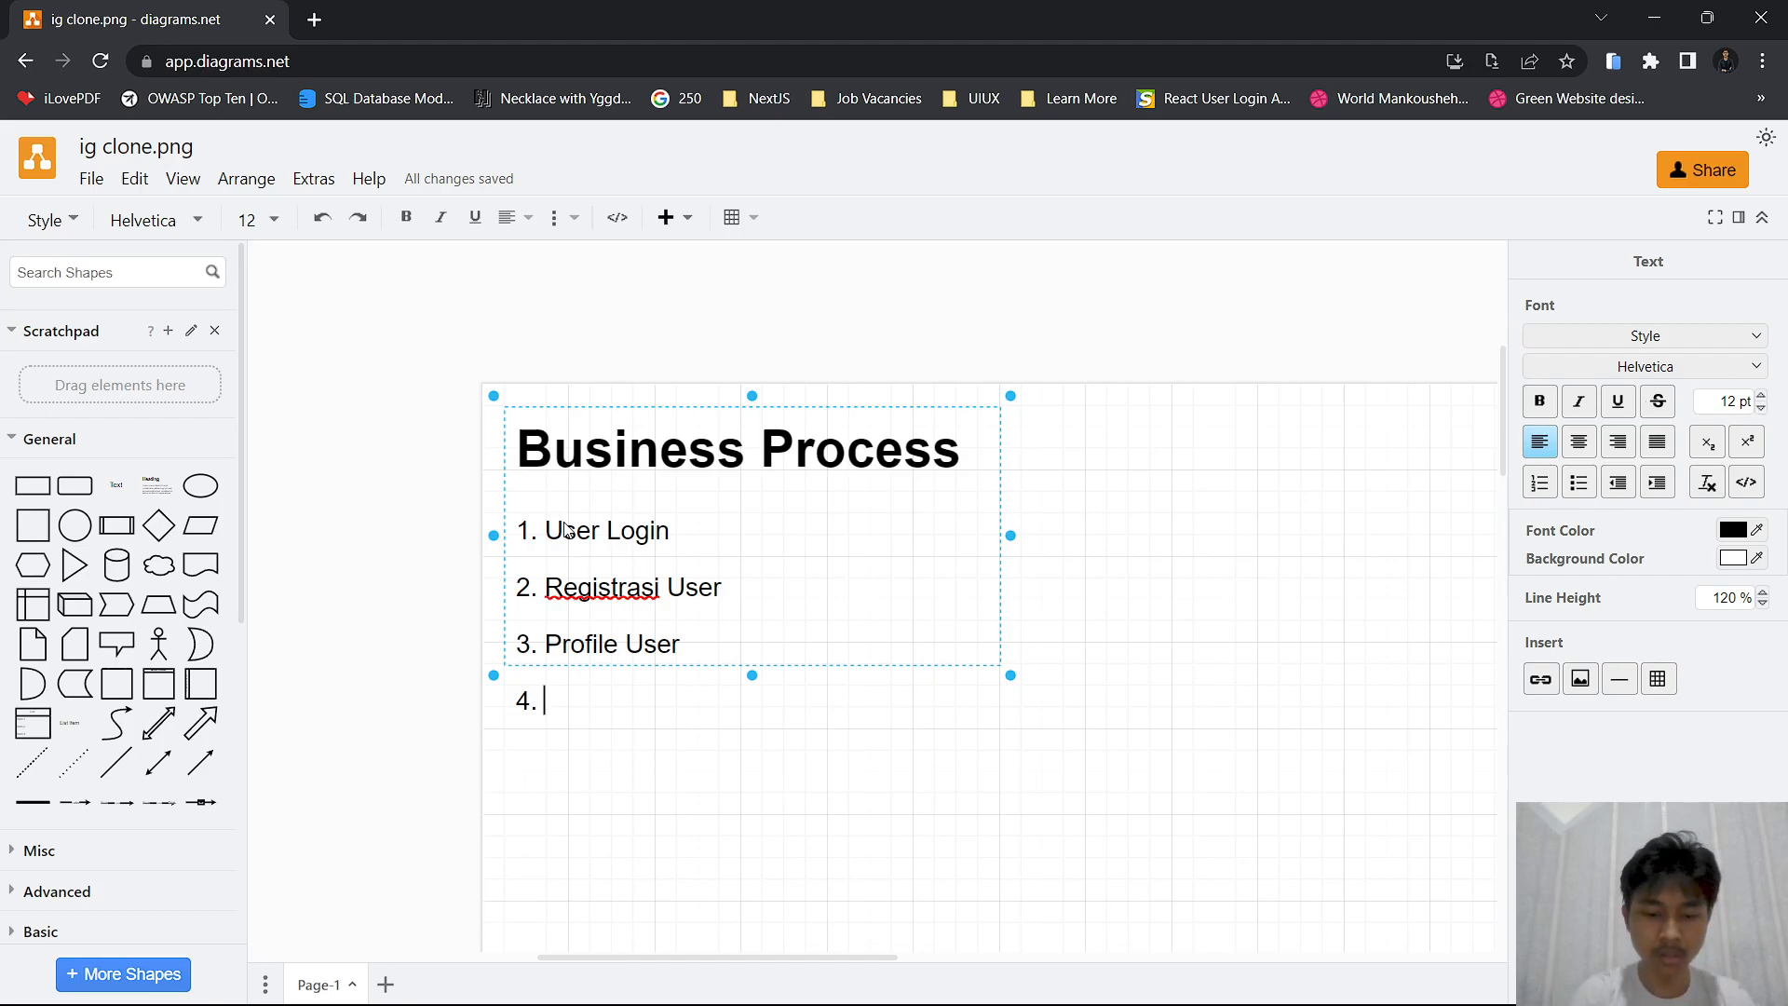
text(Post)
key(Return)
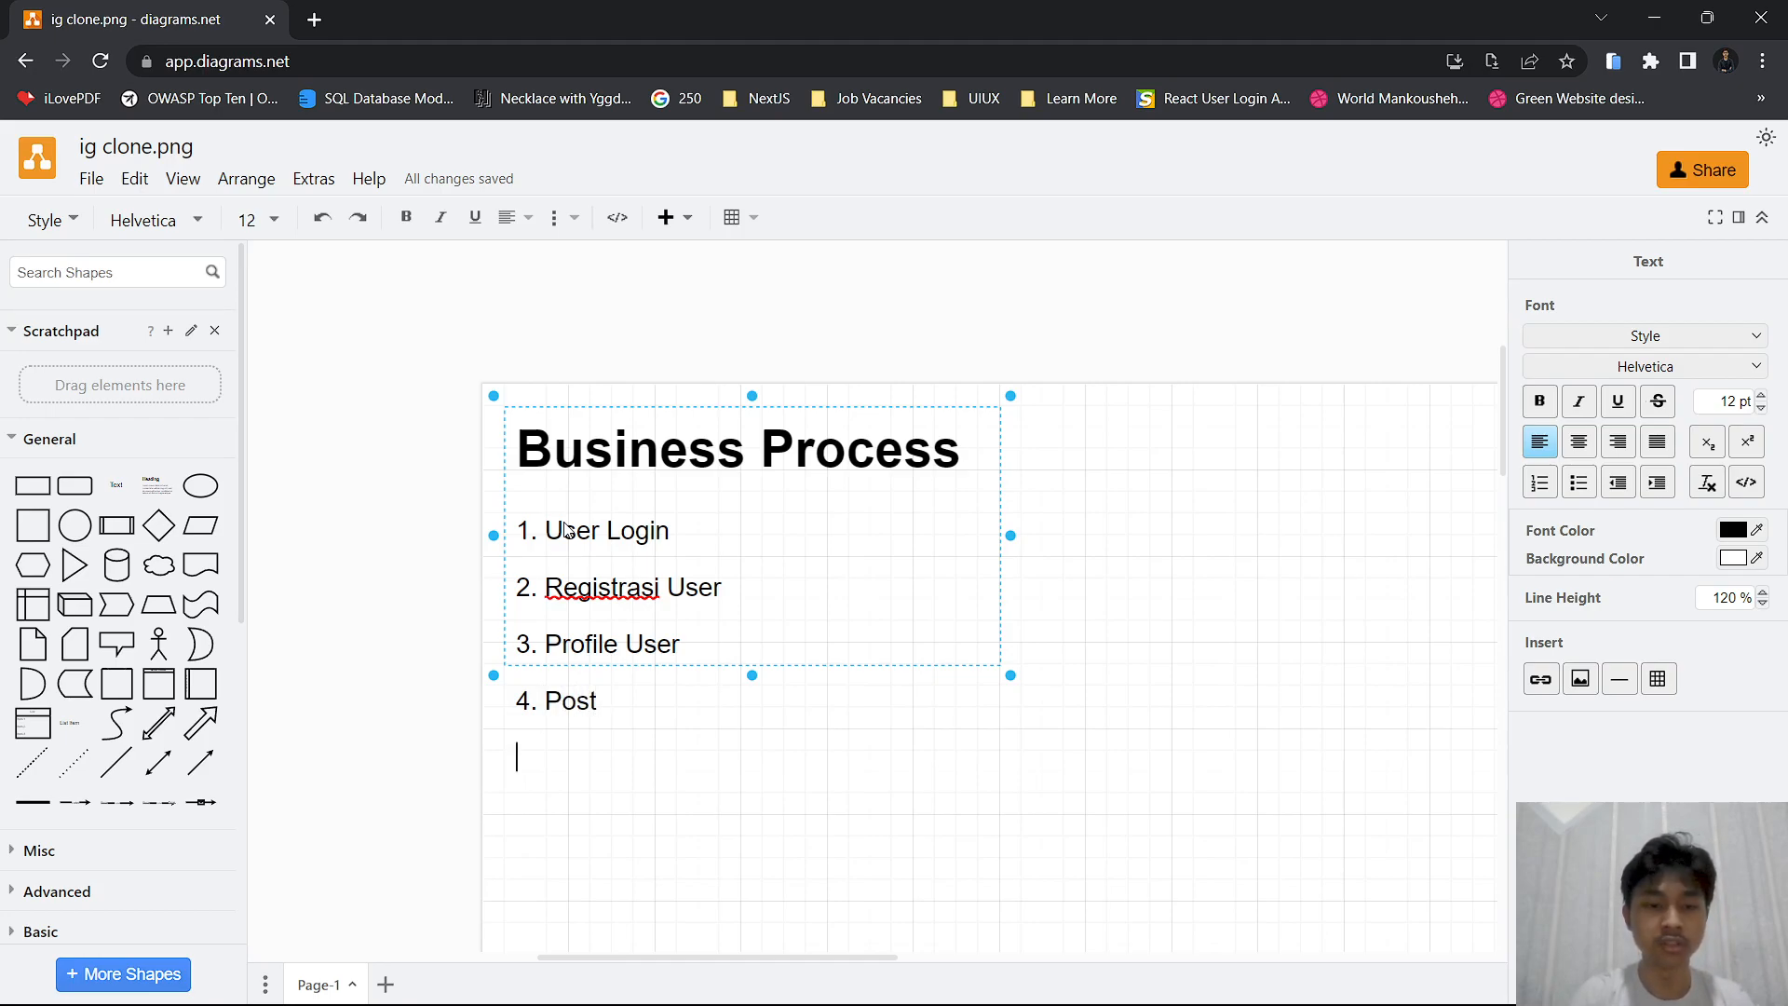
Add the list items "5. Halaman dashboard" and "6. Komen" on separate lines
text(5. )
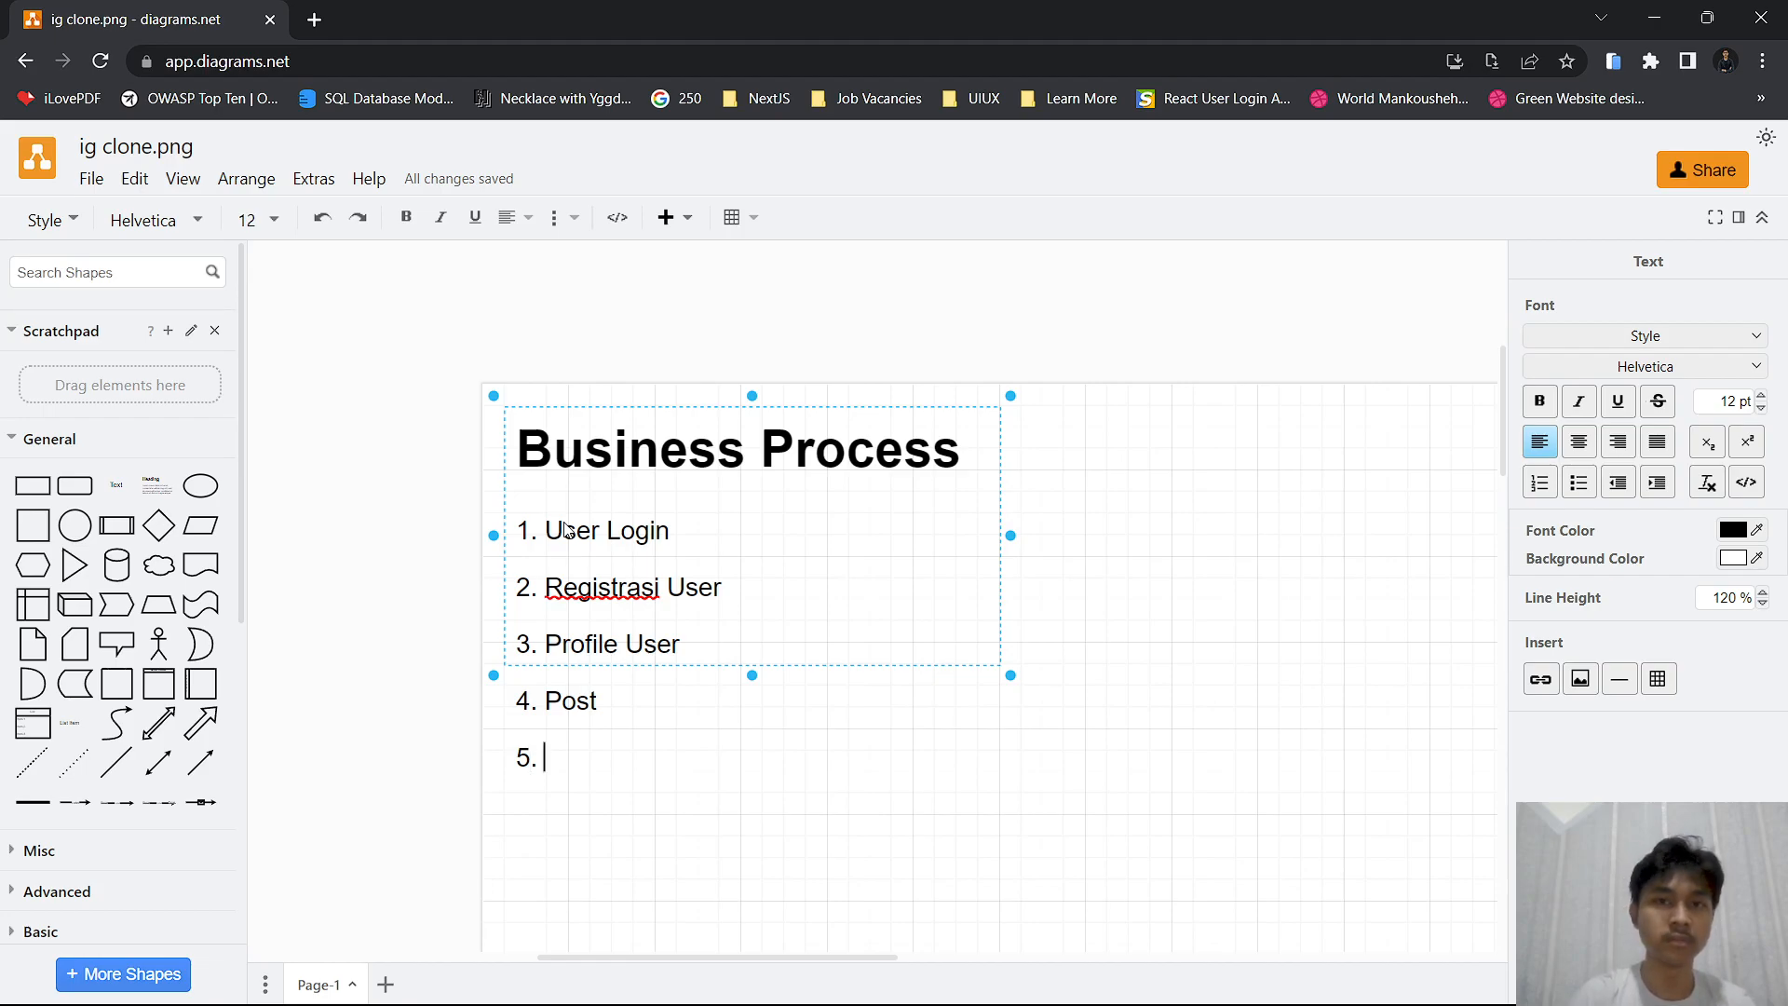
text(H)
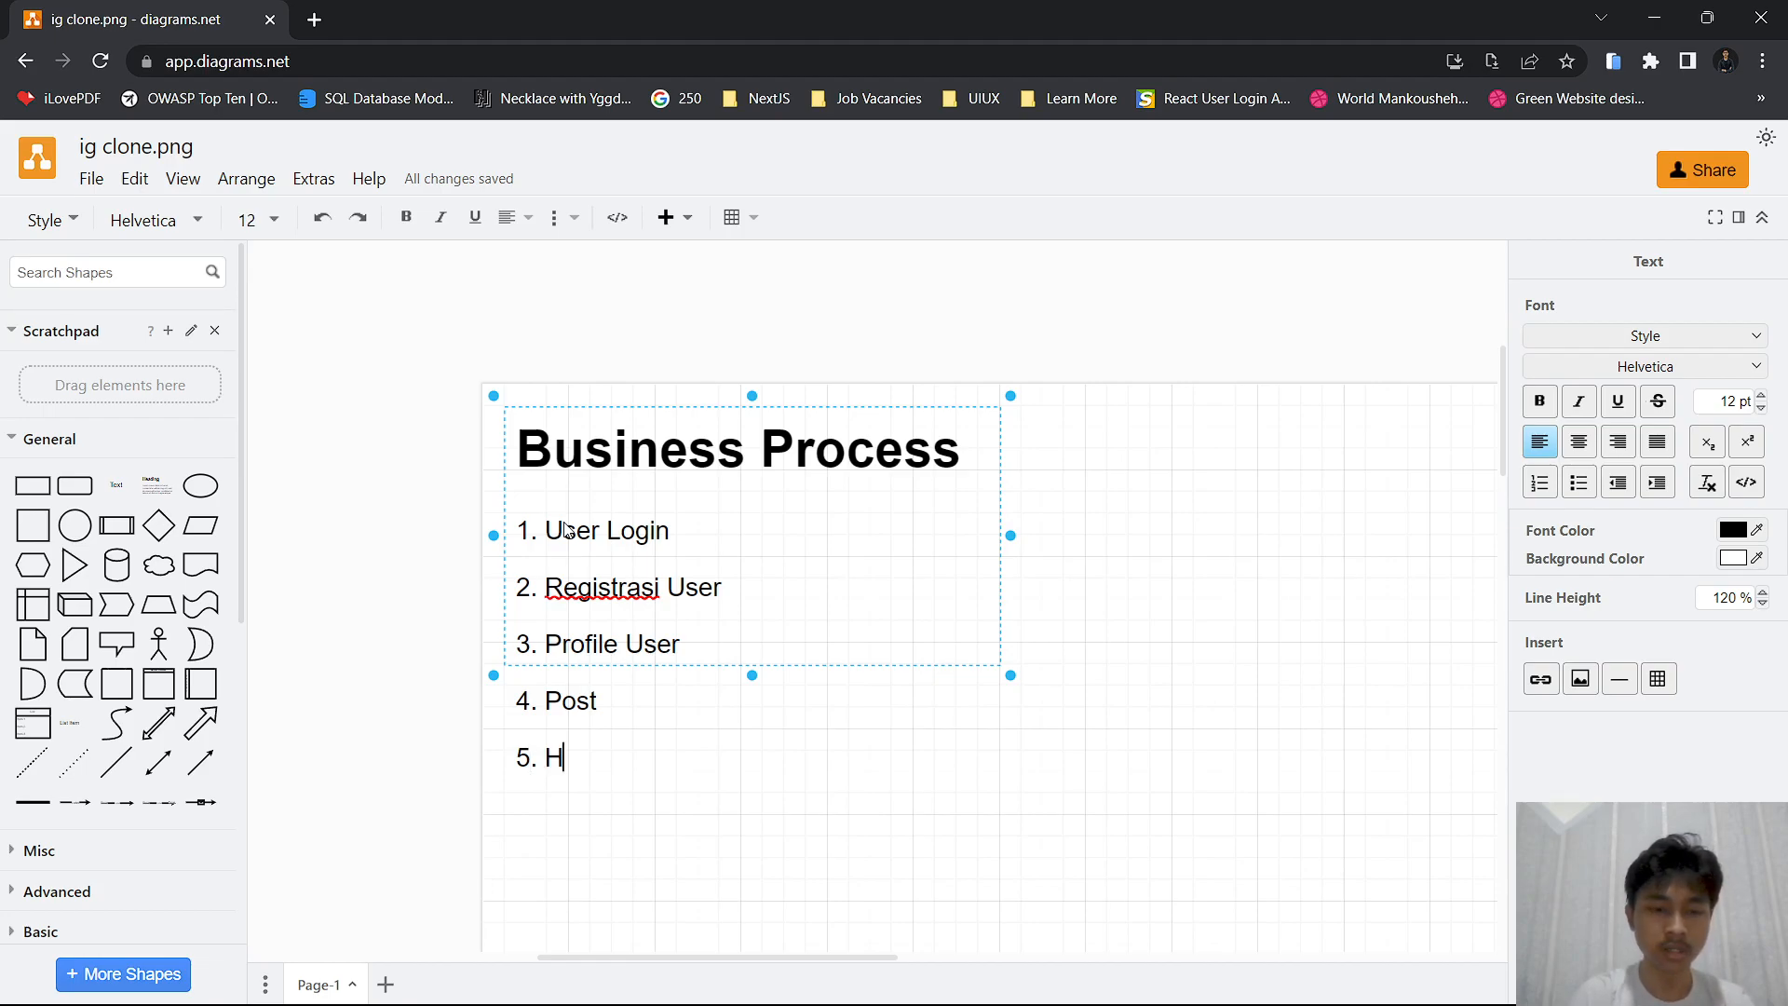
text(alaman )
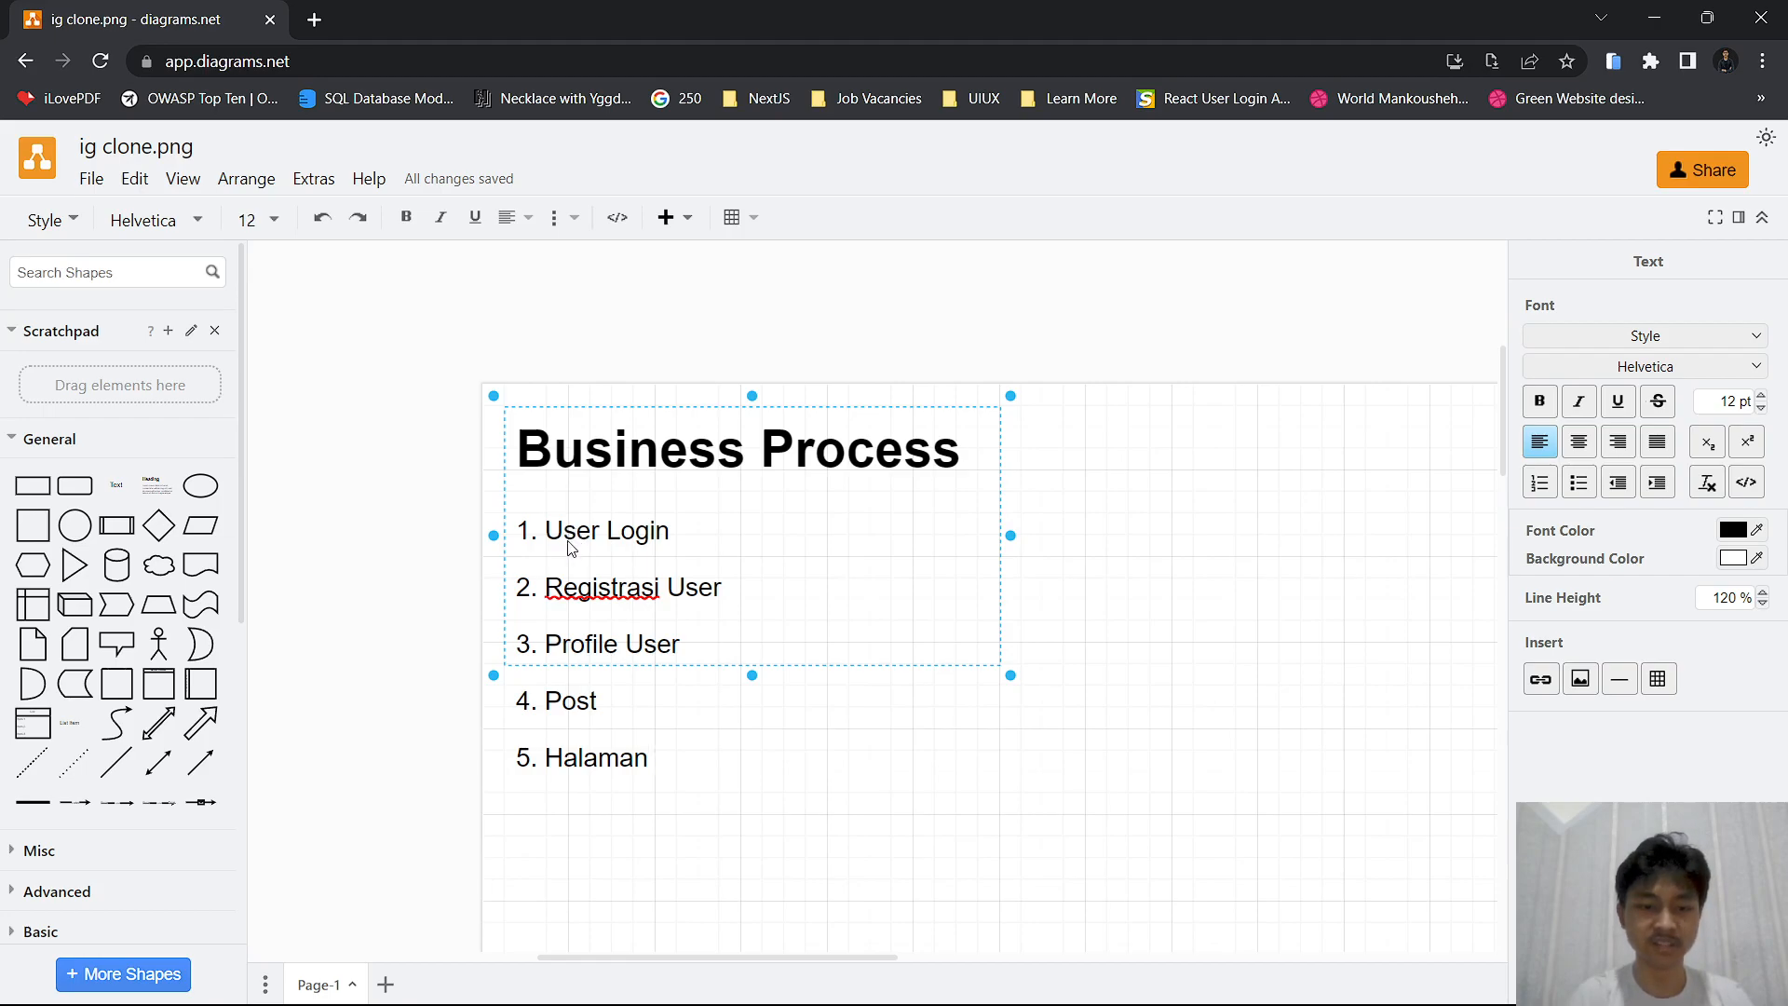
text(dashboard)
key(Return)
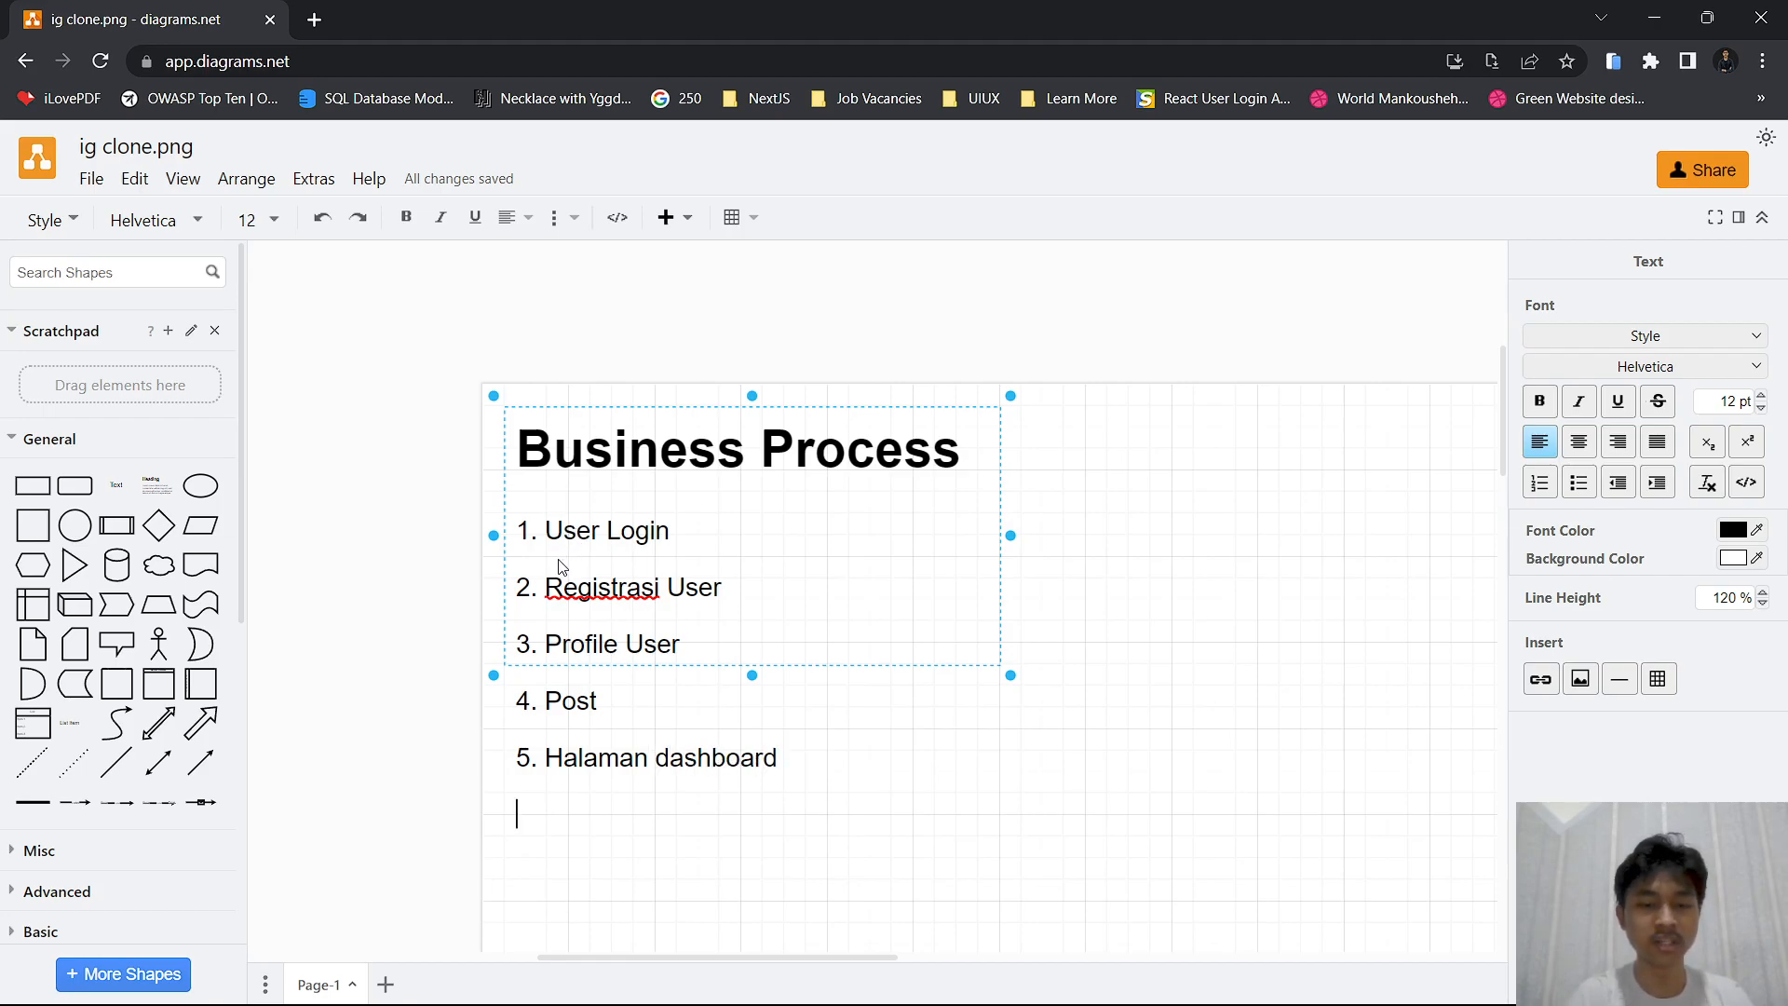
text(6.)
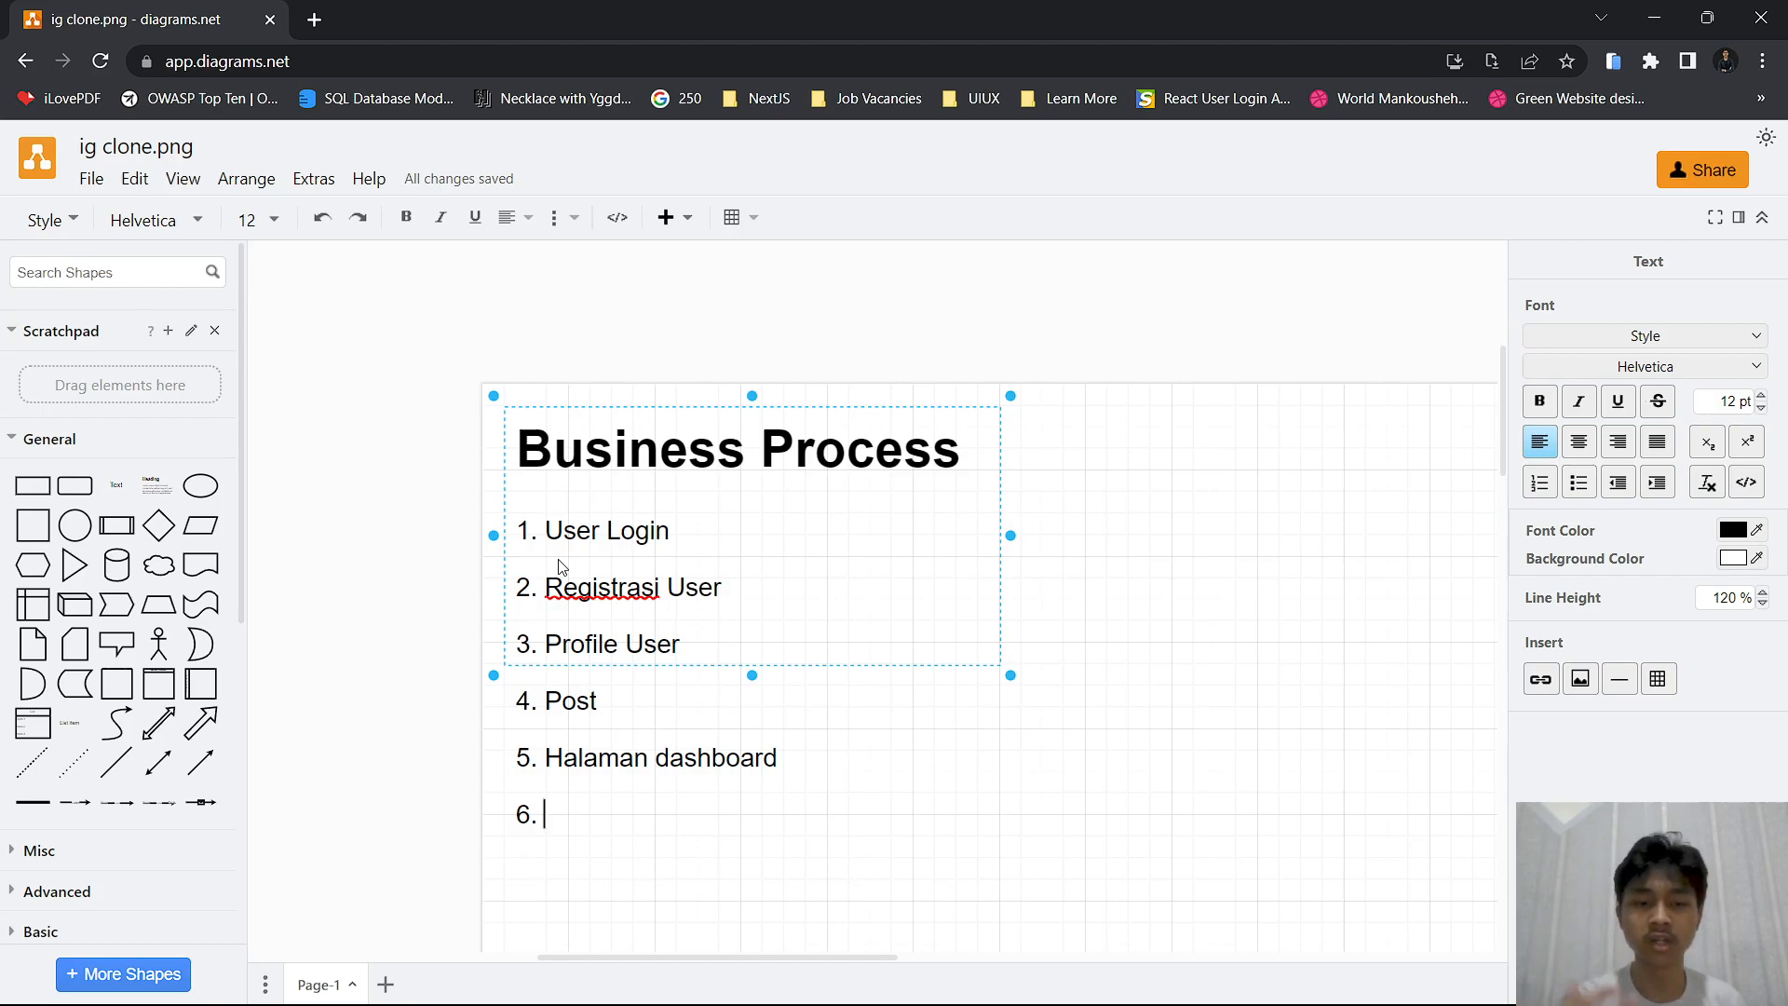
text(Komen)
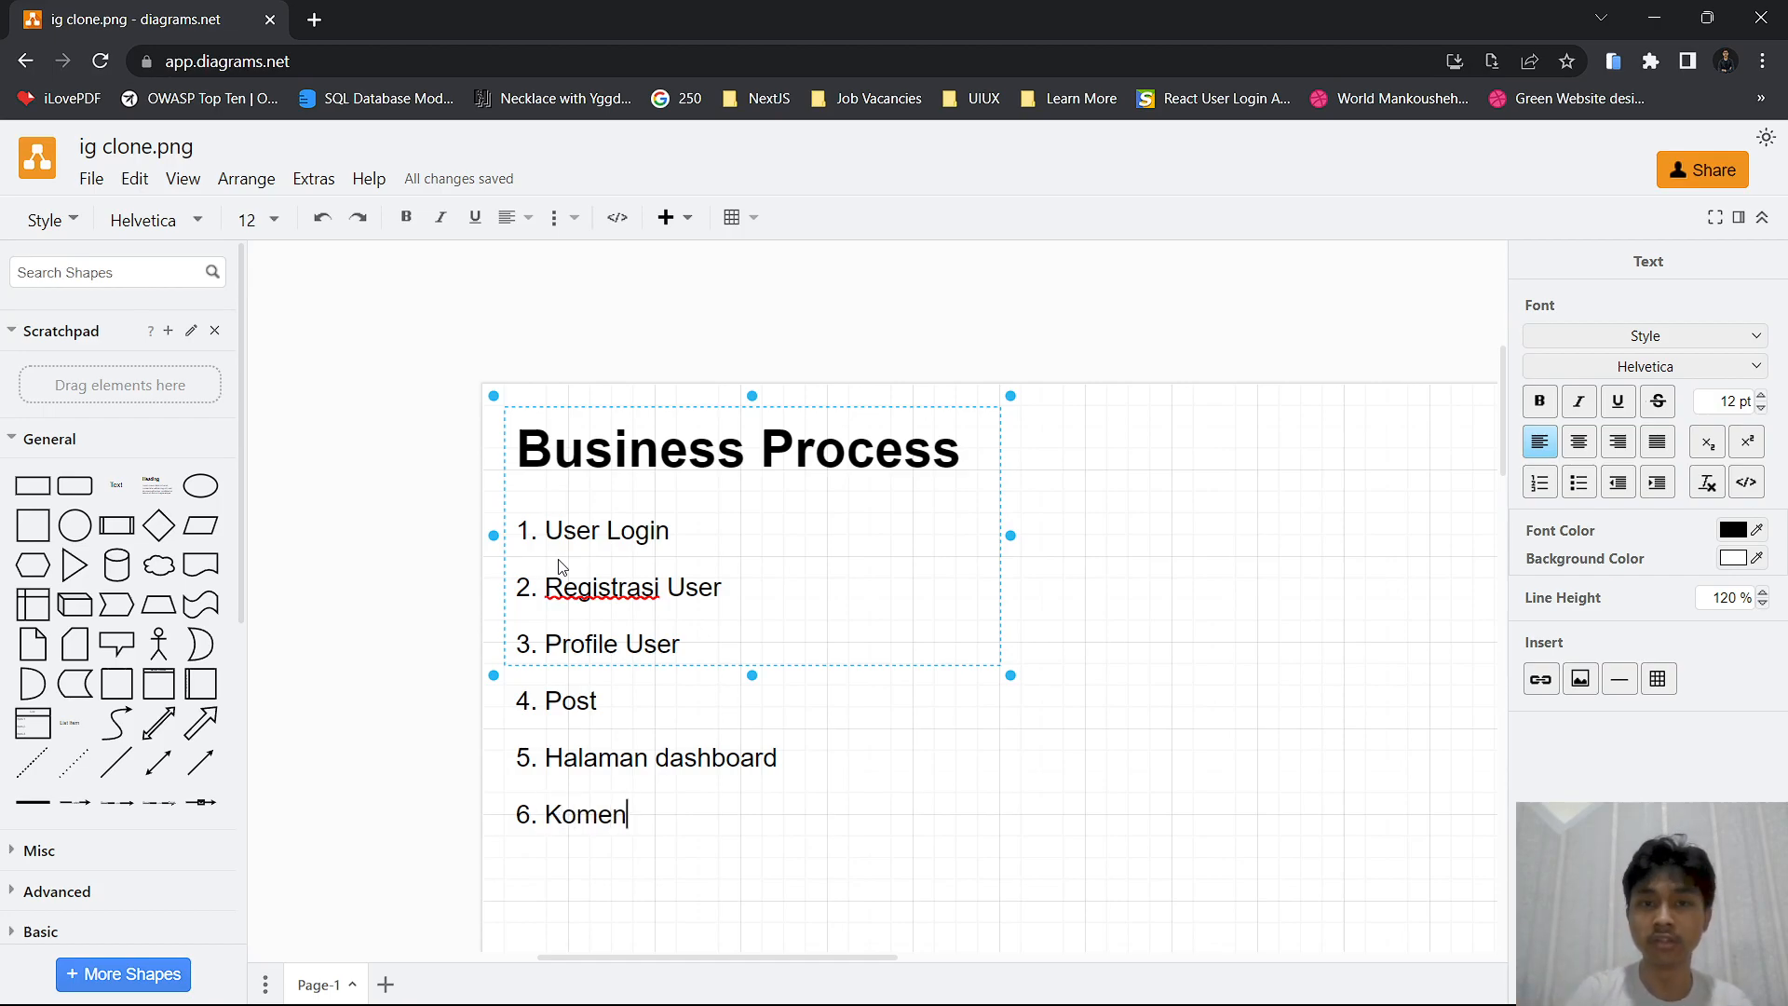
key(Return)
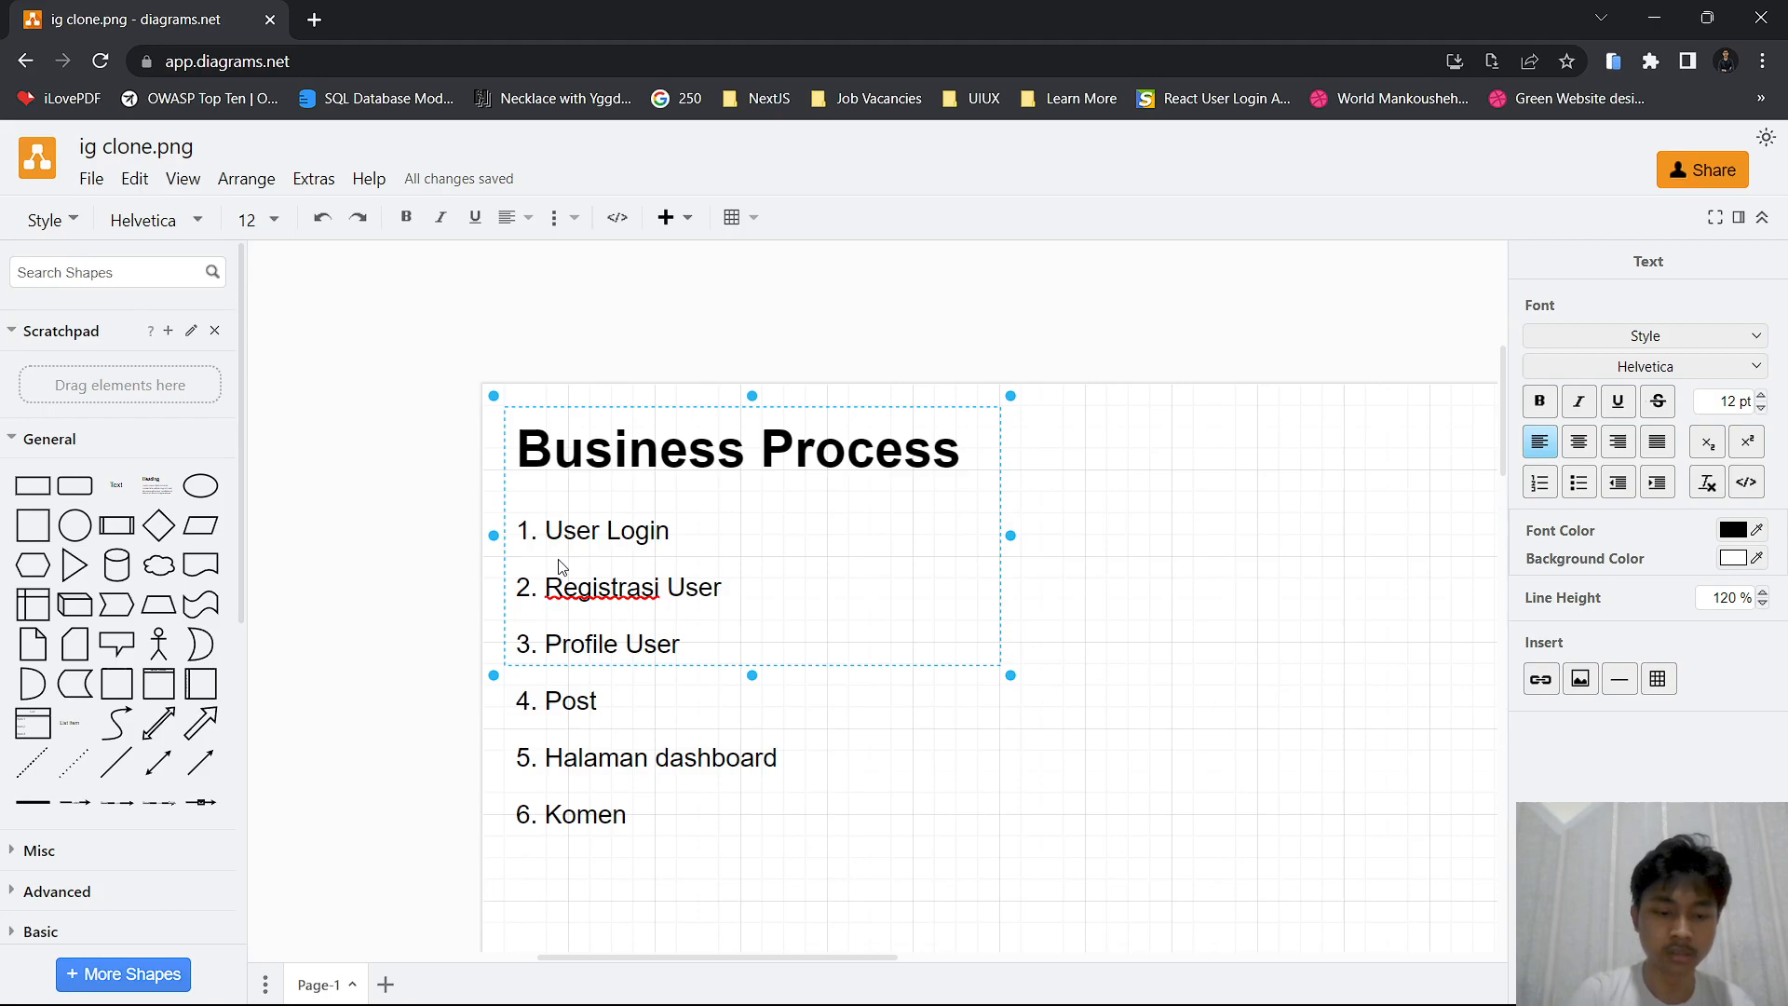
Add "7. Signout" as the last item of the business process list
text(7. Si)
key(BackSpace)
key(BackSpace)
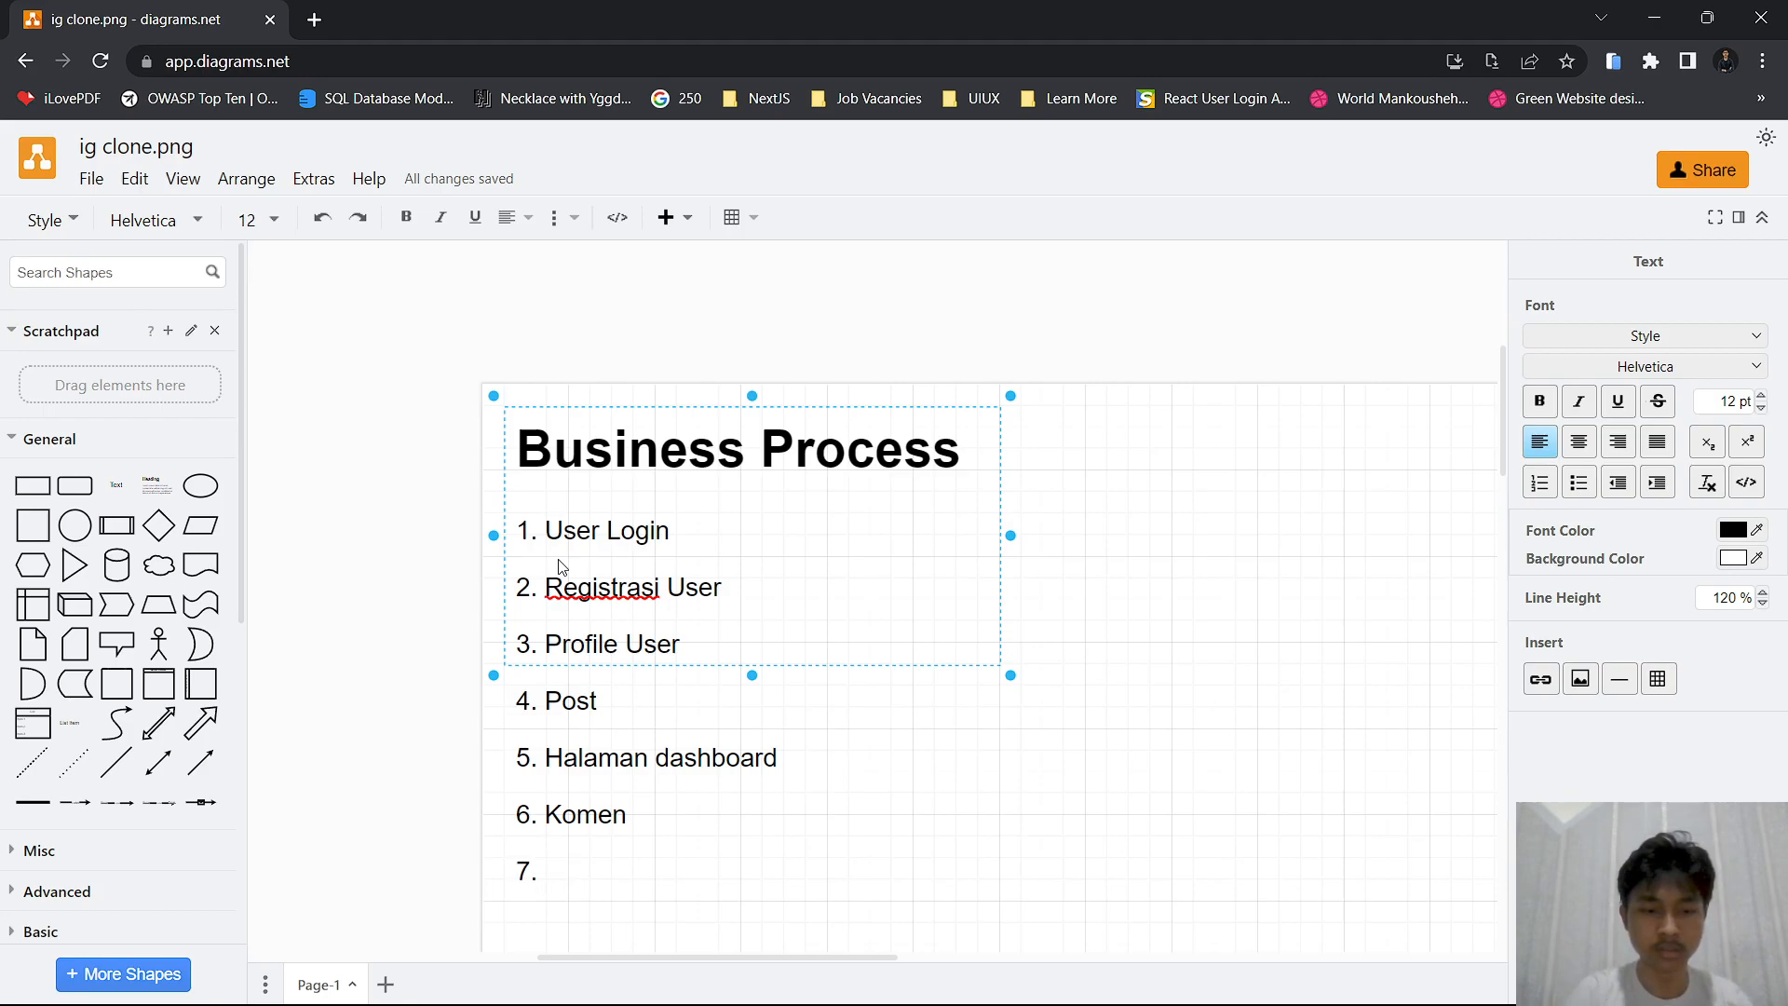
text(S)
key(BackSpace)
text(Signuout)
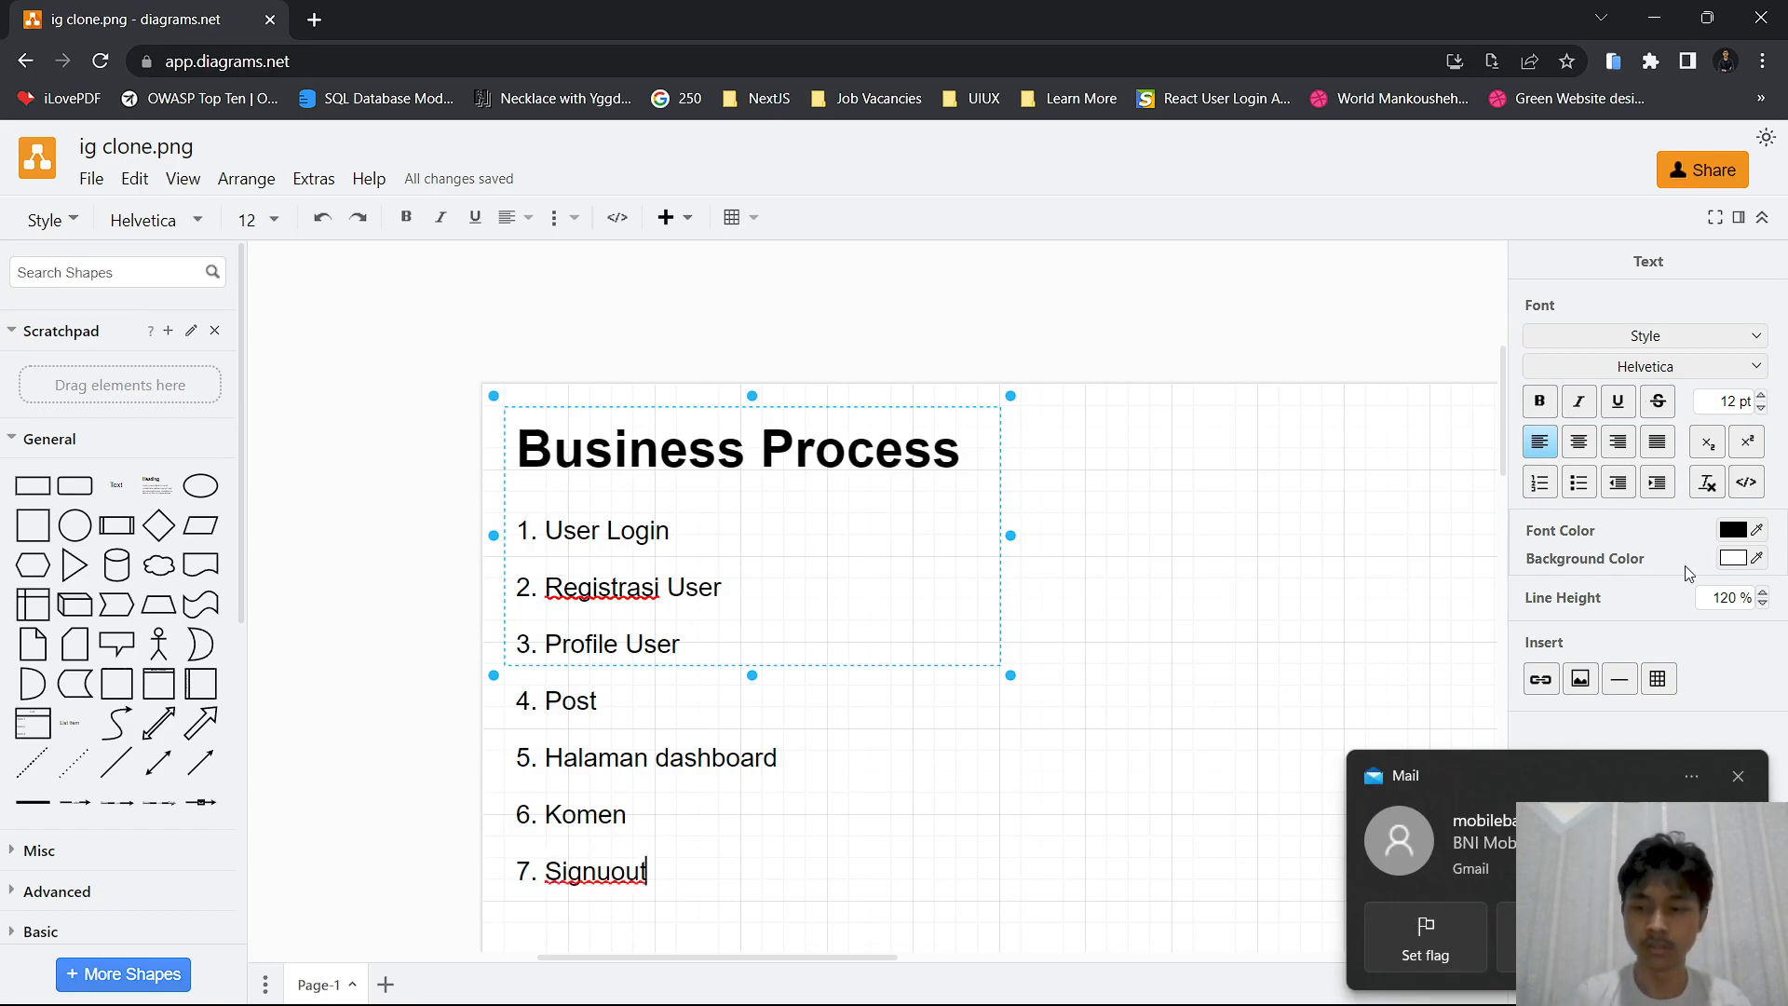
key(BackSpace)
key(BackSpace)
key(BackSpace)
key(BackSpace)
text(out)
Extend the "Business Process" text shape downward so the whole numbered list fits inside it
drag(750, 679, 752, 753)
click(1186, 712)
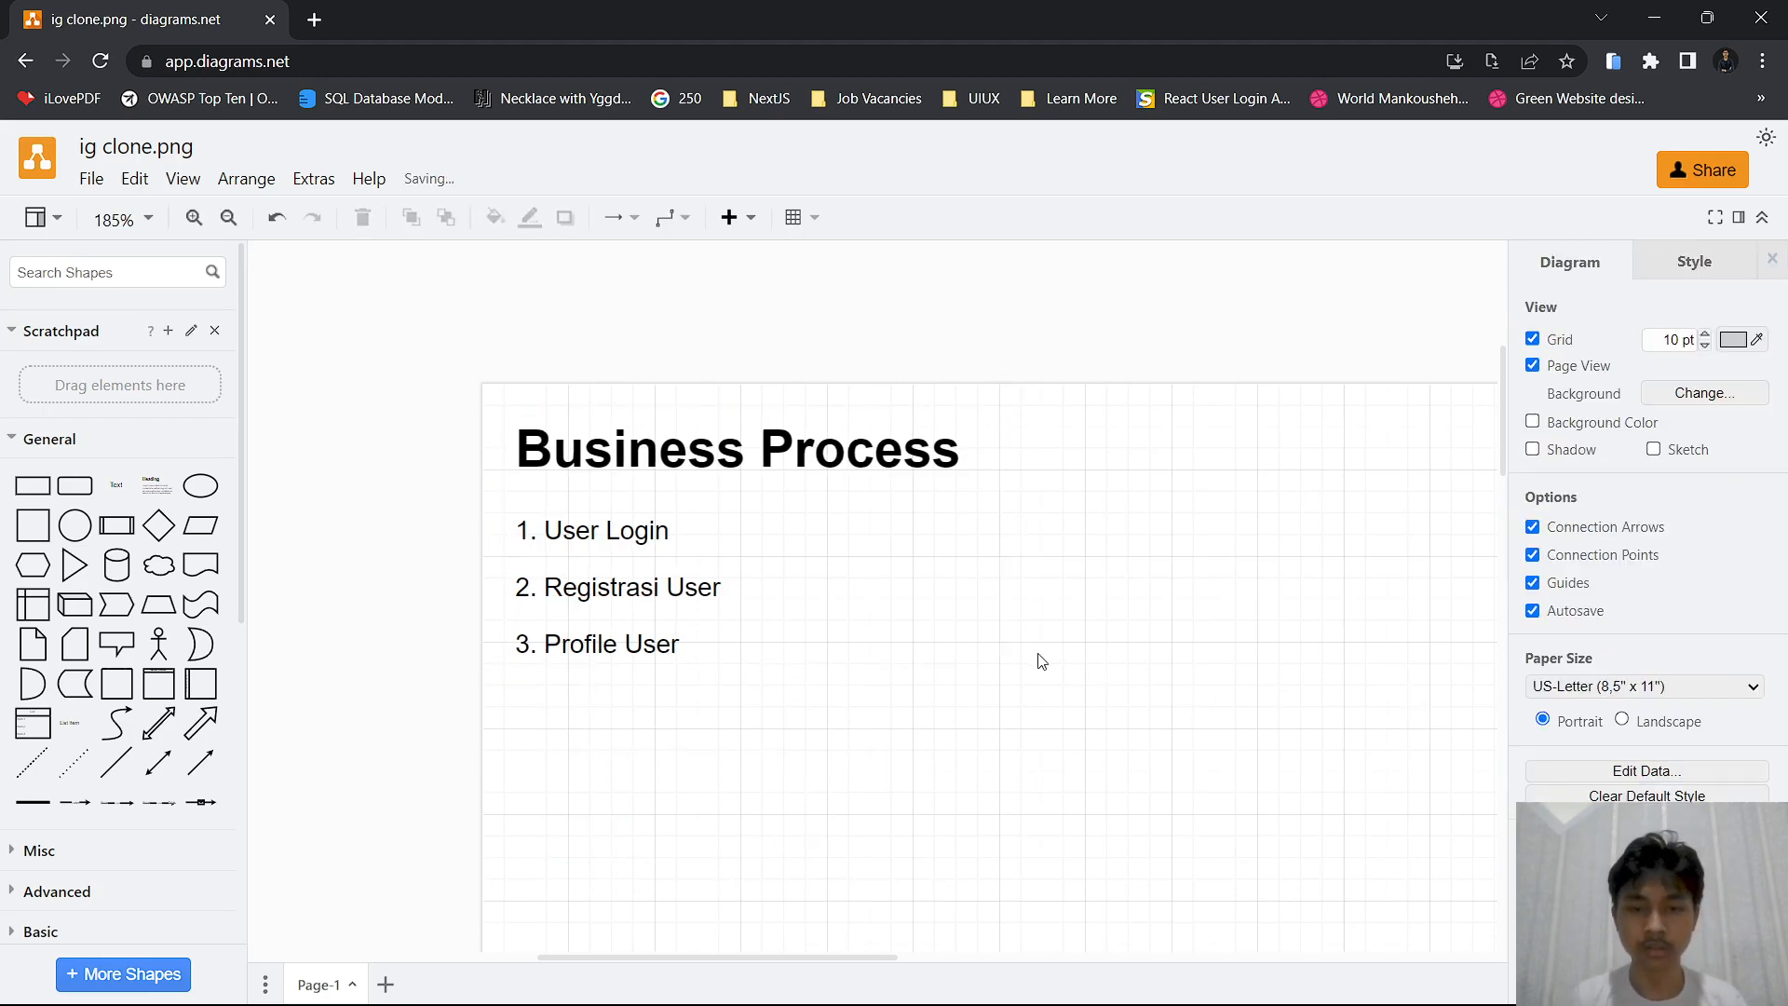
ctrl+scroll(1034, 648, down, 3)
click(834, 582)
drag(739, 513, 739, 647)
click(1024, 604)
click(799, 607)
click(947, 624)
ctrl+scroll(1066, 662, down, 3)
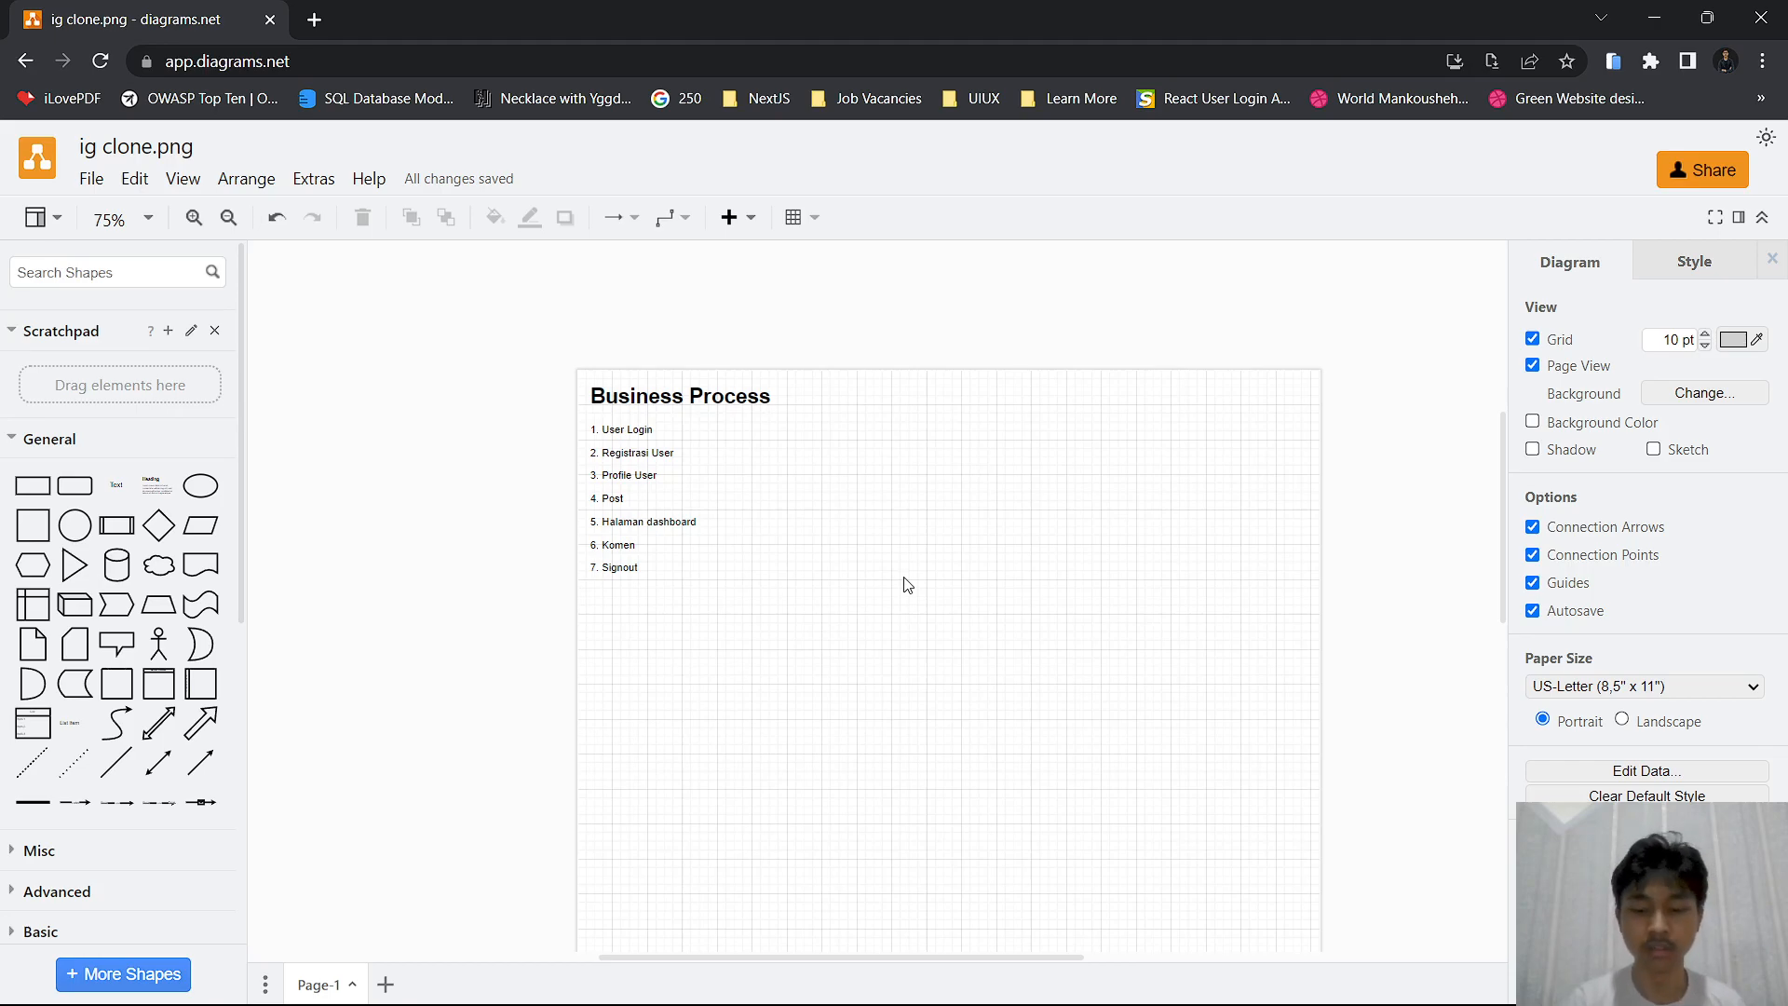
ctrl+scroll(835, 507, up, 2)
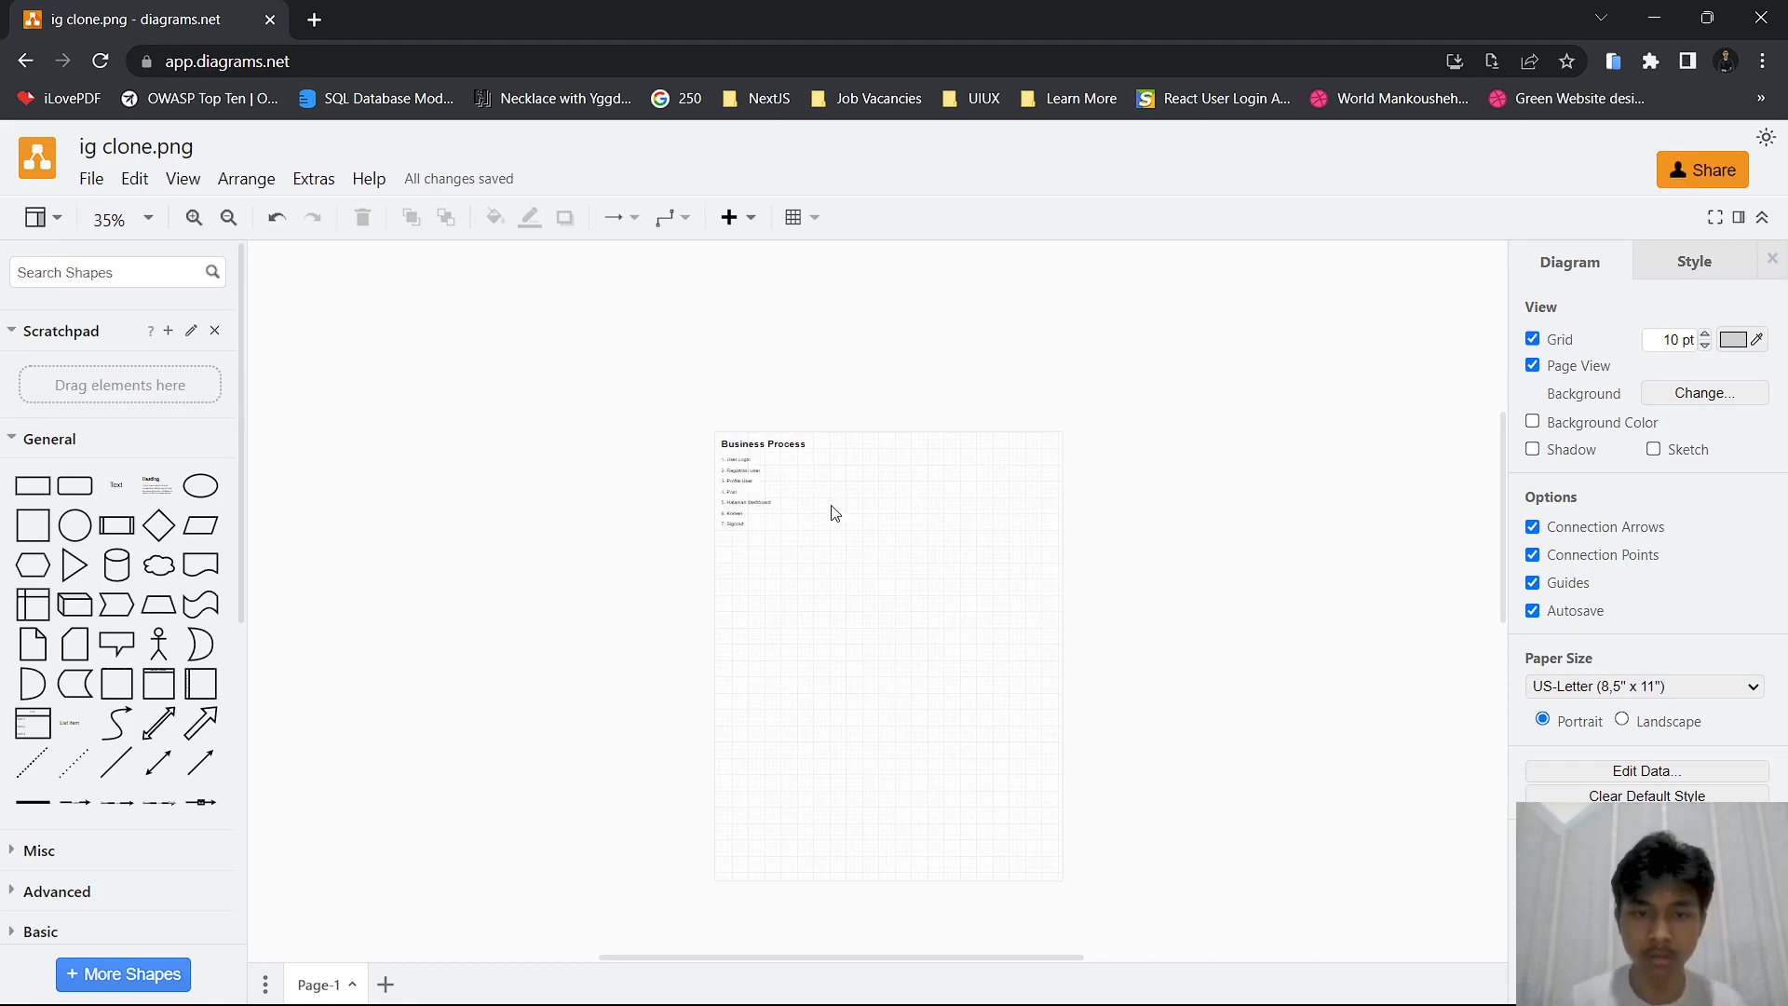
drag(959, 499, 1013, 500)
ctrl+scroll(862, 439, down, 1)
ctrl+scroll(957, 499, up, 1)
ctrl+scroll(1012, 500, up, 1)
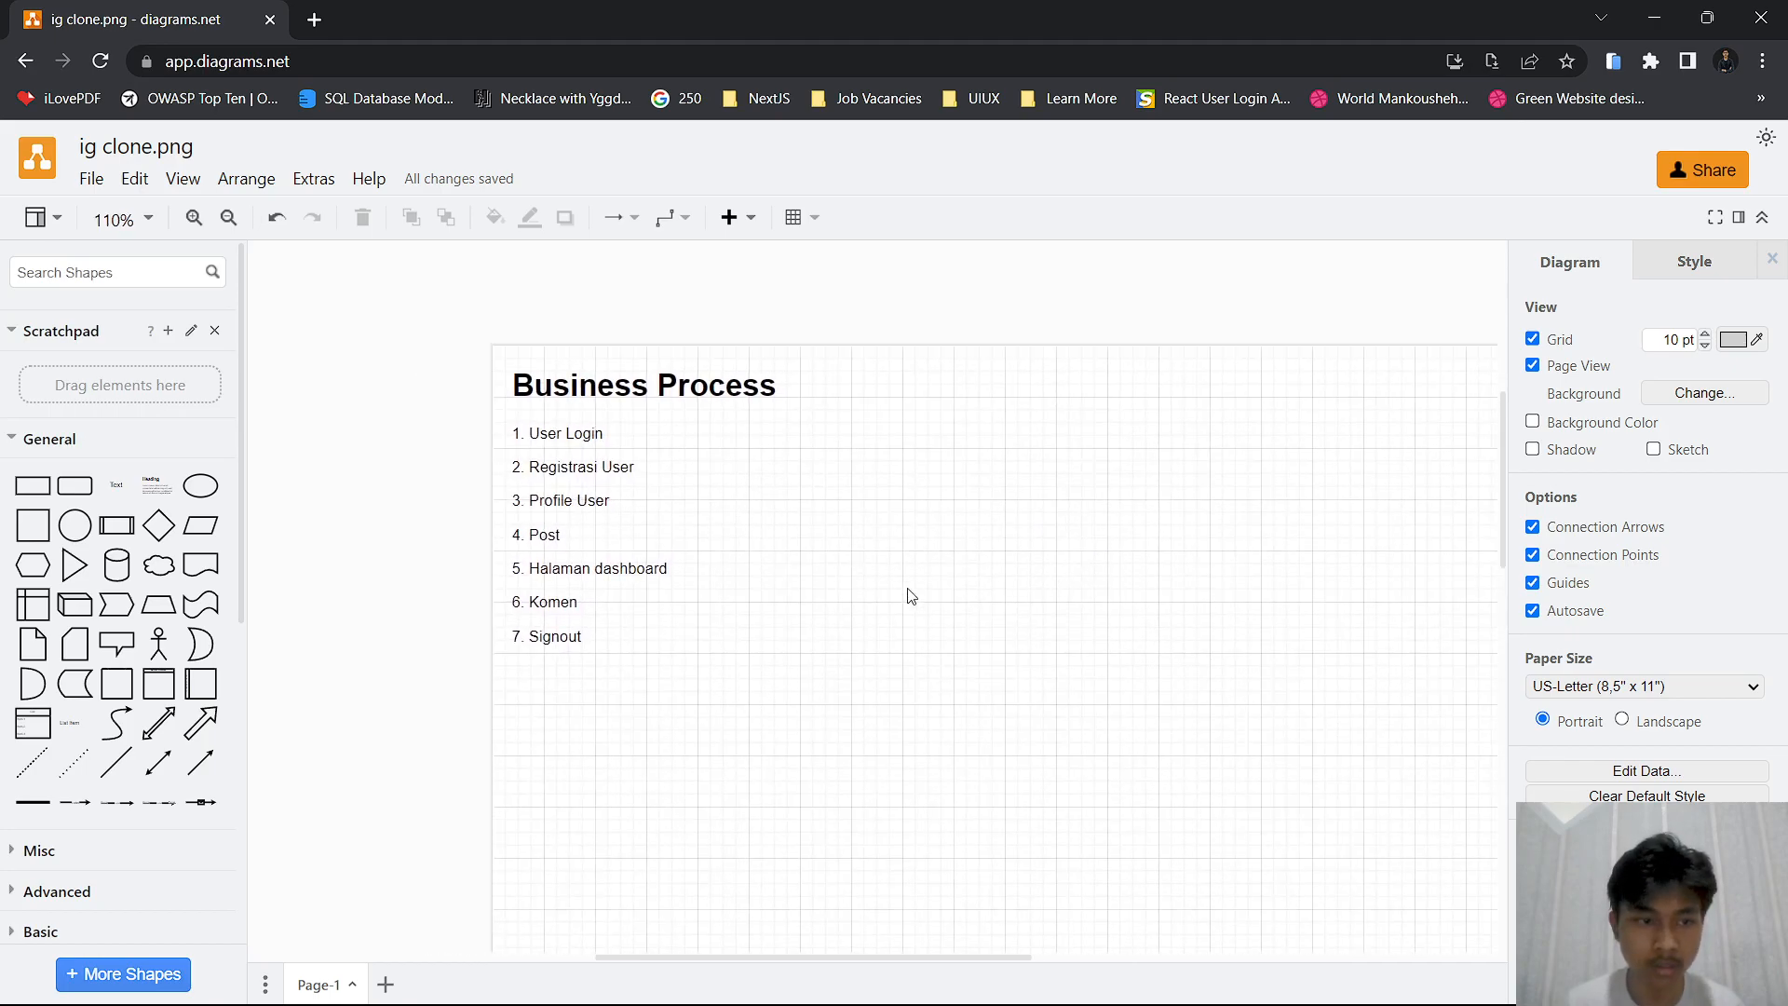
scroll(876, 582, down, 2)
ctrl+scroll(876, 582, down, 1)
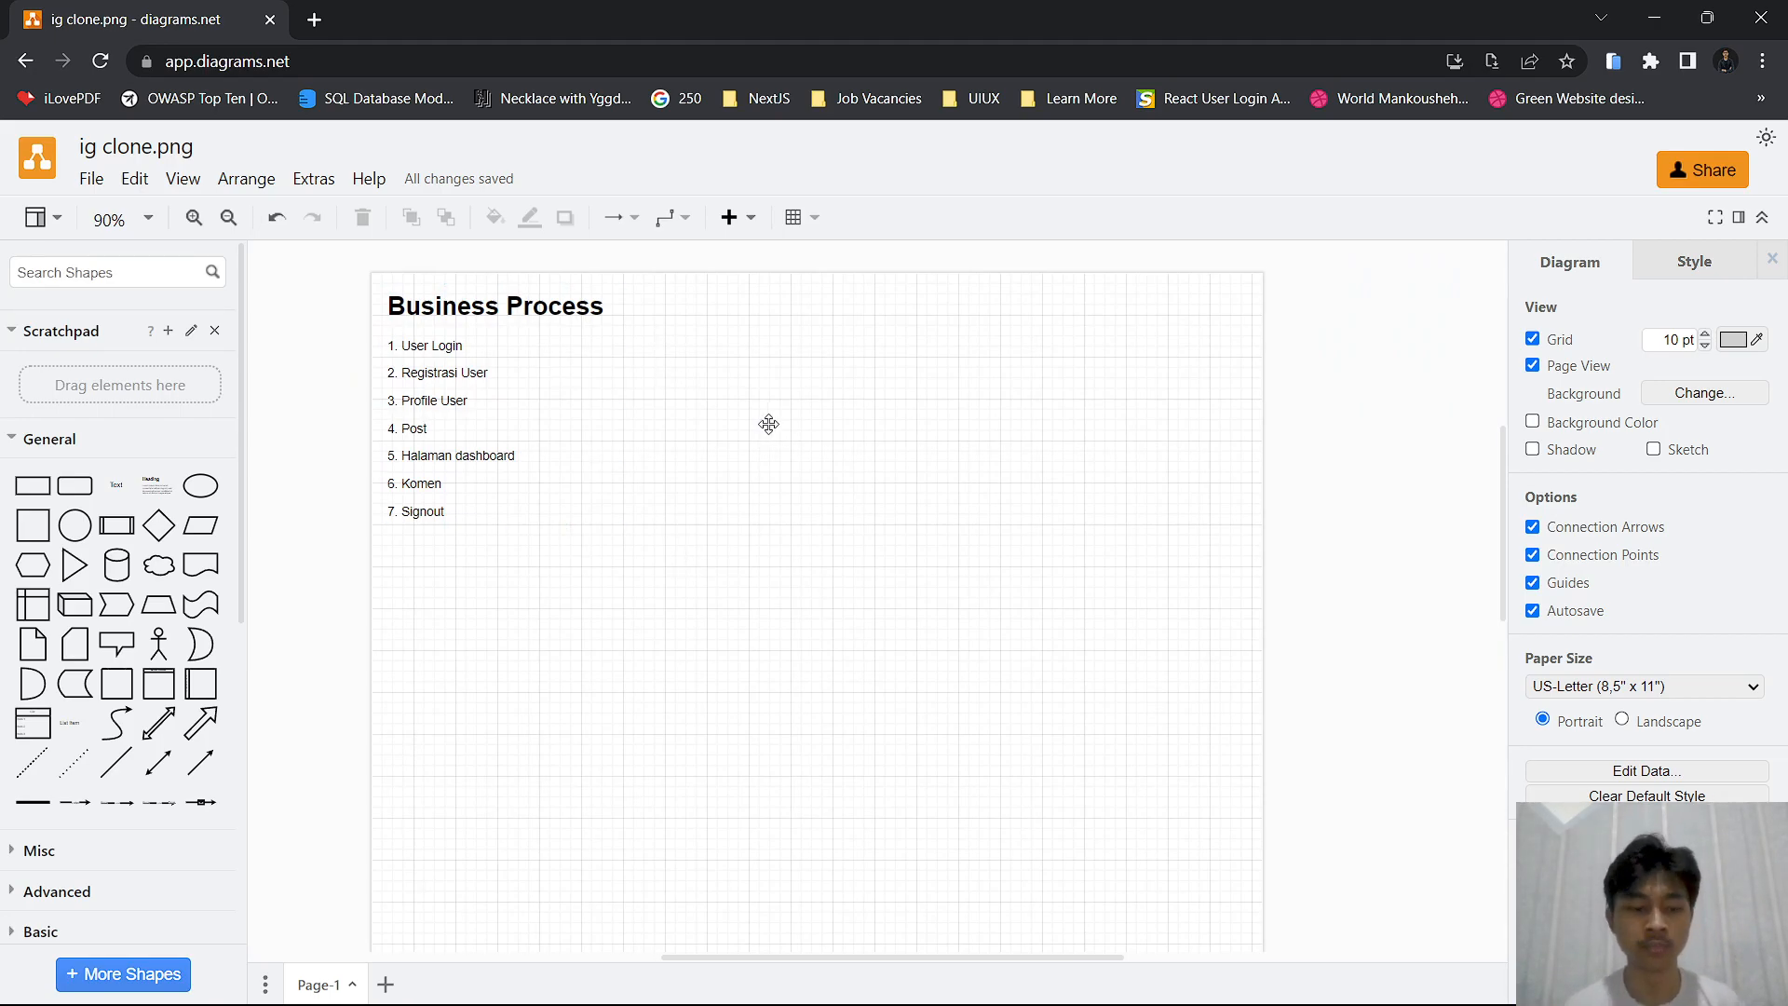
ctrl+scroll(767, 423, up, 2)
mouse_move(709, 470)
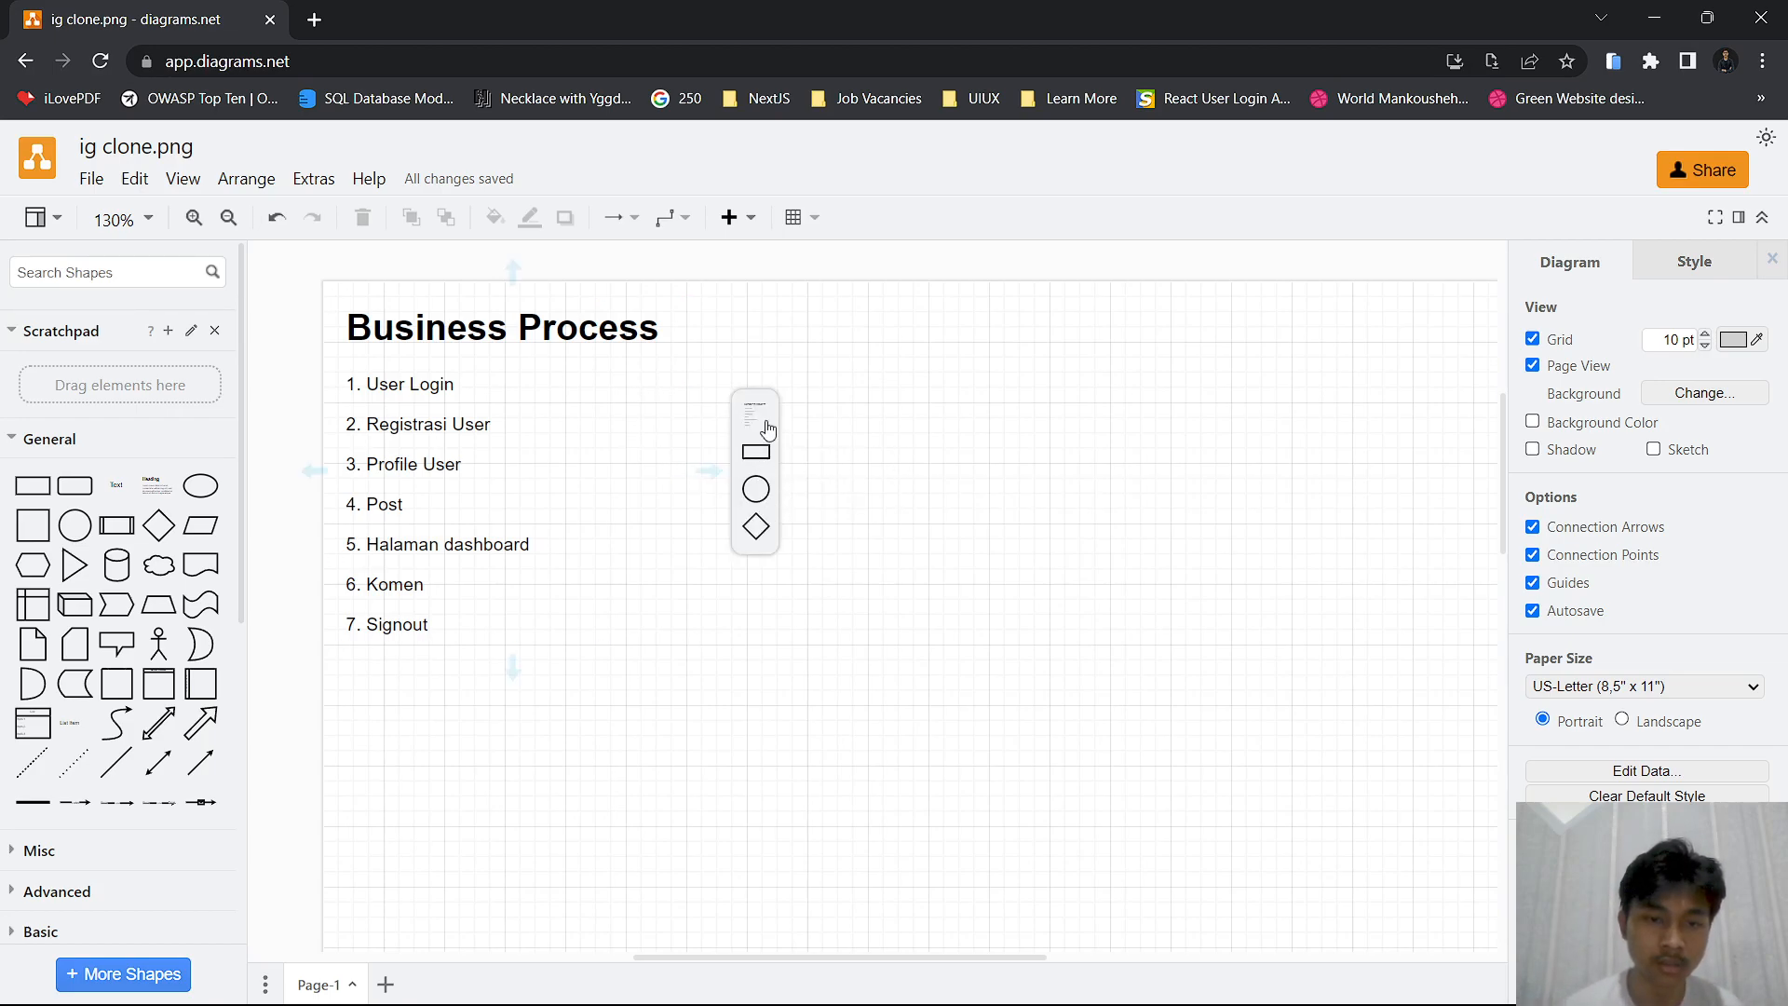
Insert an Entity Relation table with a primary key row and place it below the Business Process list
scroll(120, 669, down, 5)
scroll(102, 658, up, 5)
click(49, 439)
scroll(80, 527, down, 2)
mouse_move(97, 606)
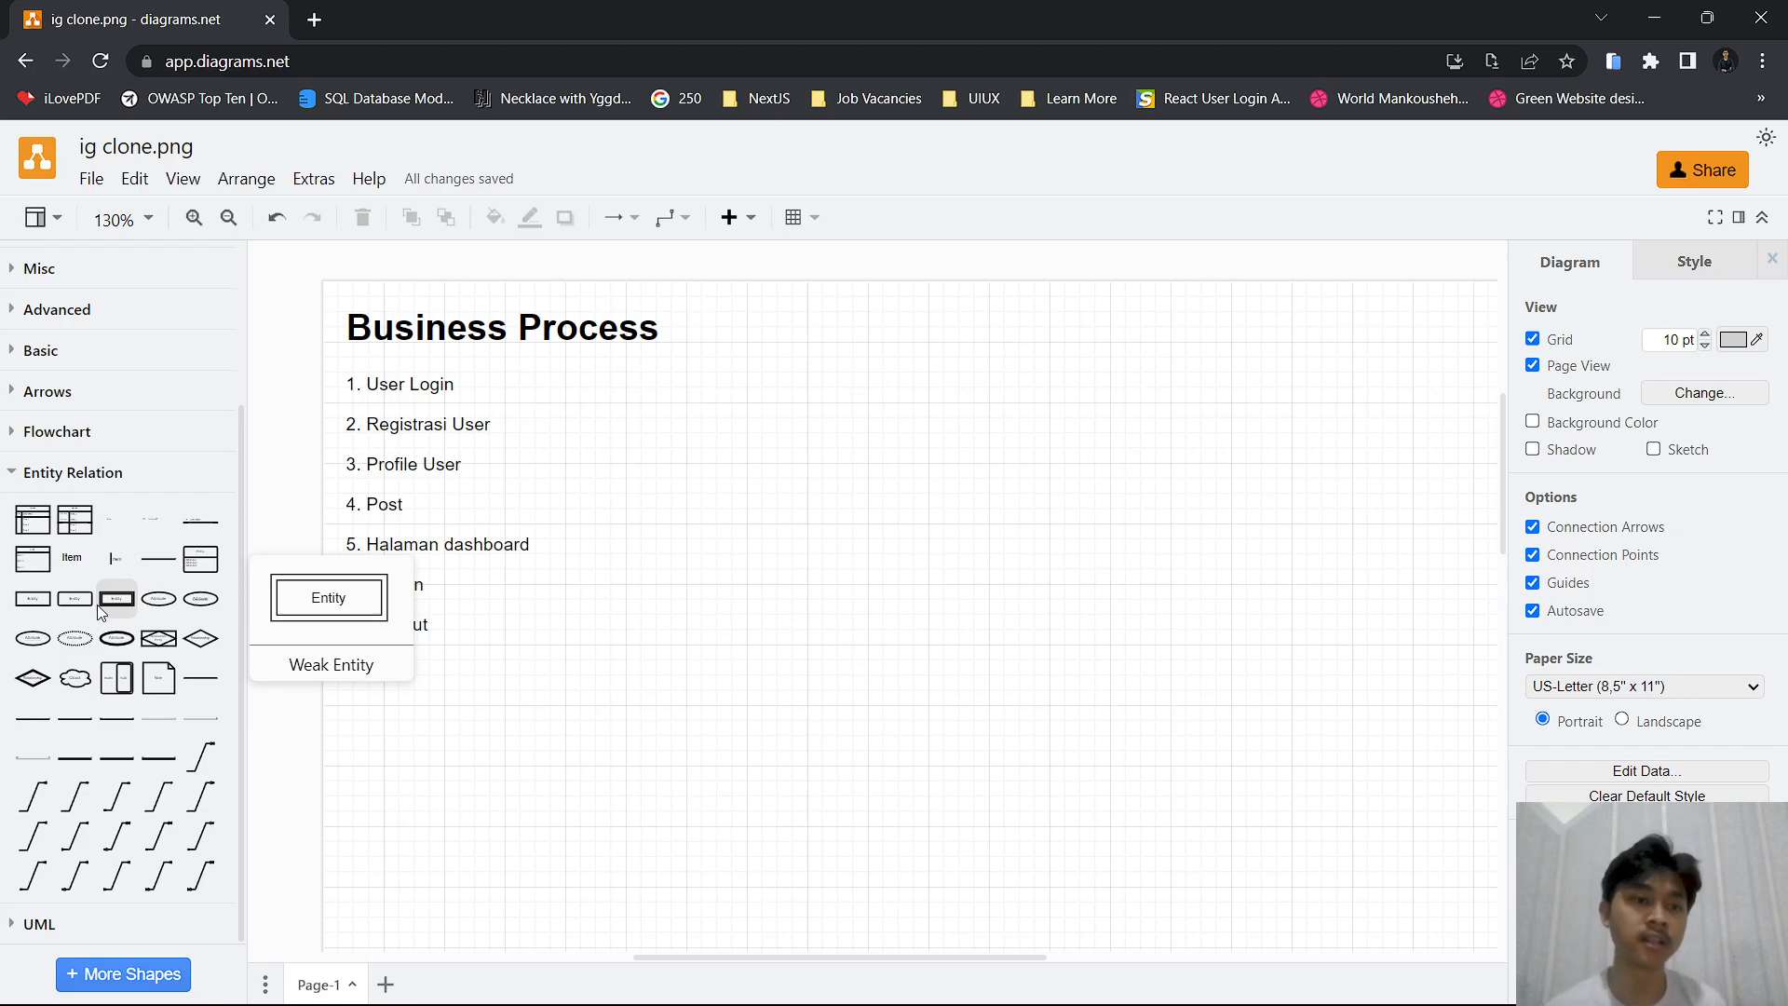
mouse_move(24, 522)
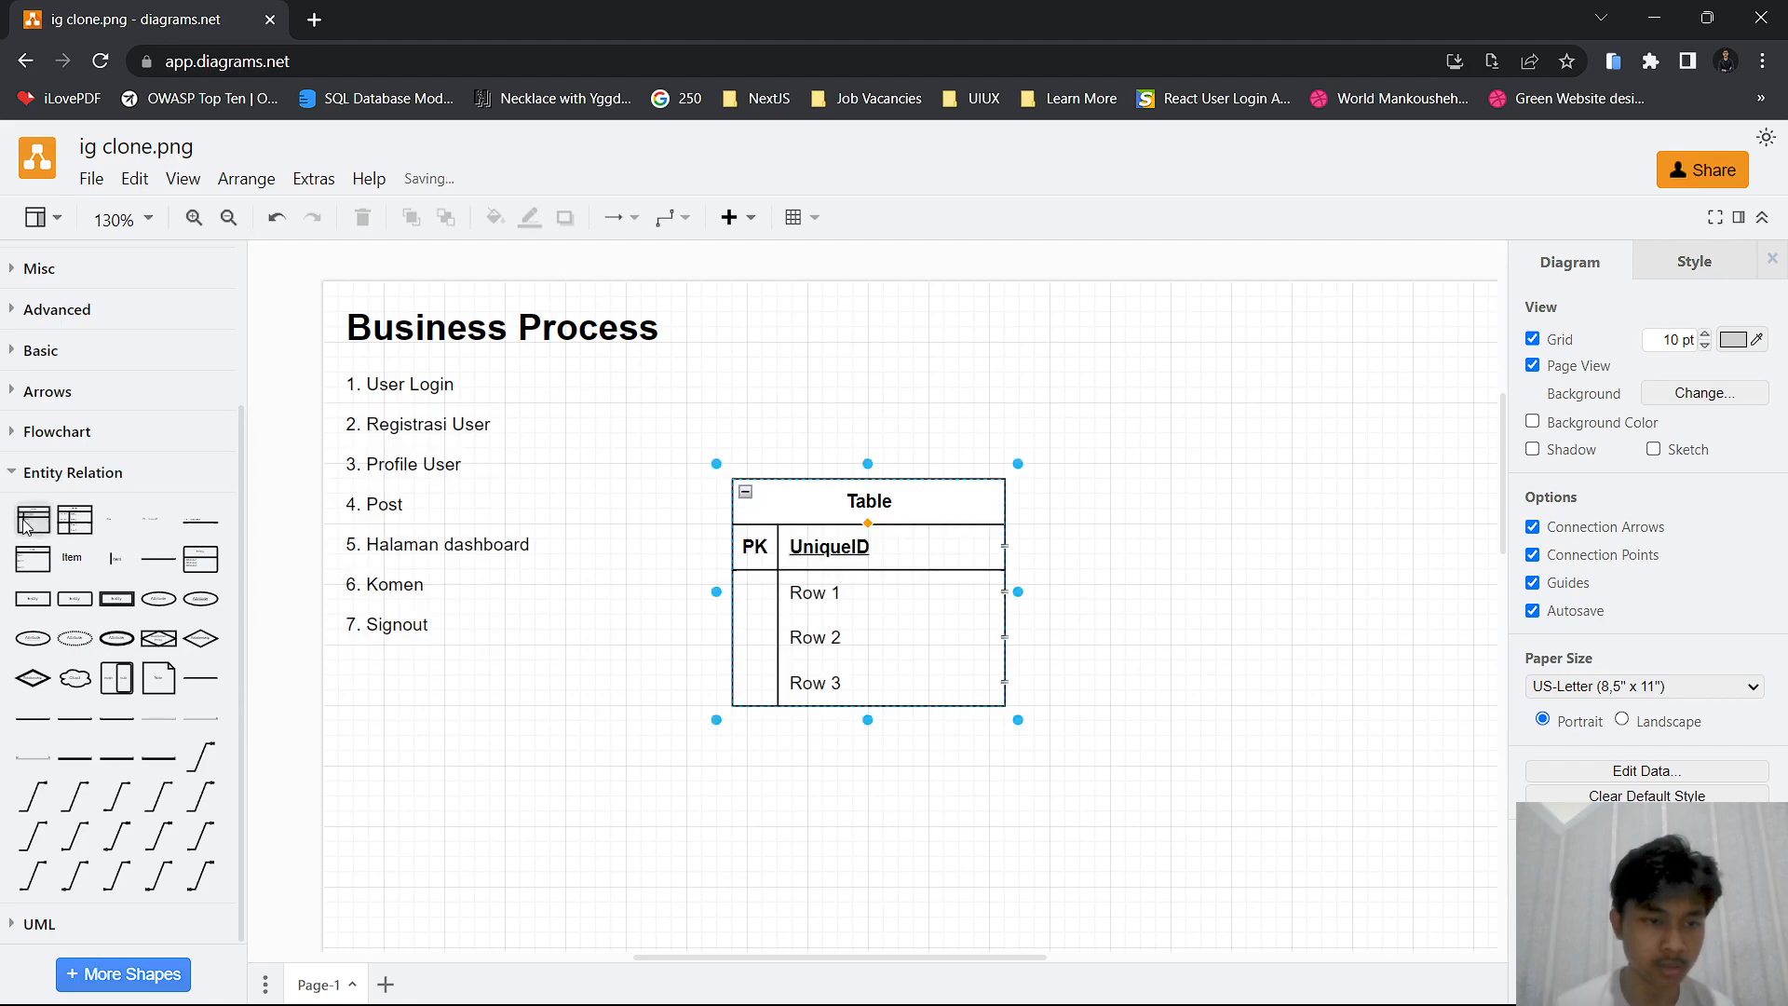
click(25, 523)
drag(791, 500, 1051, 364)
scroll(950, 641, down, 3)
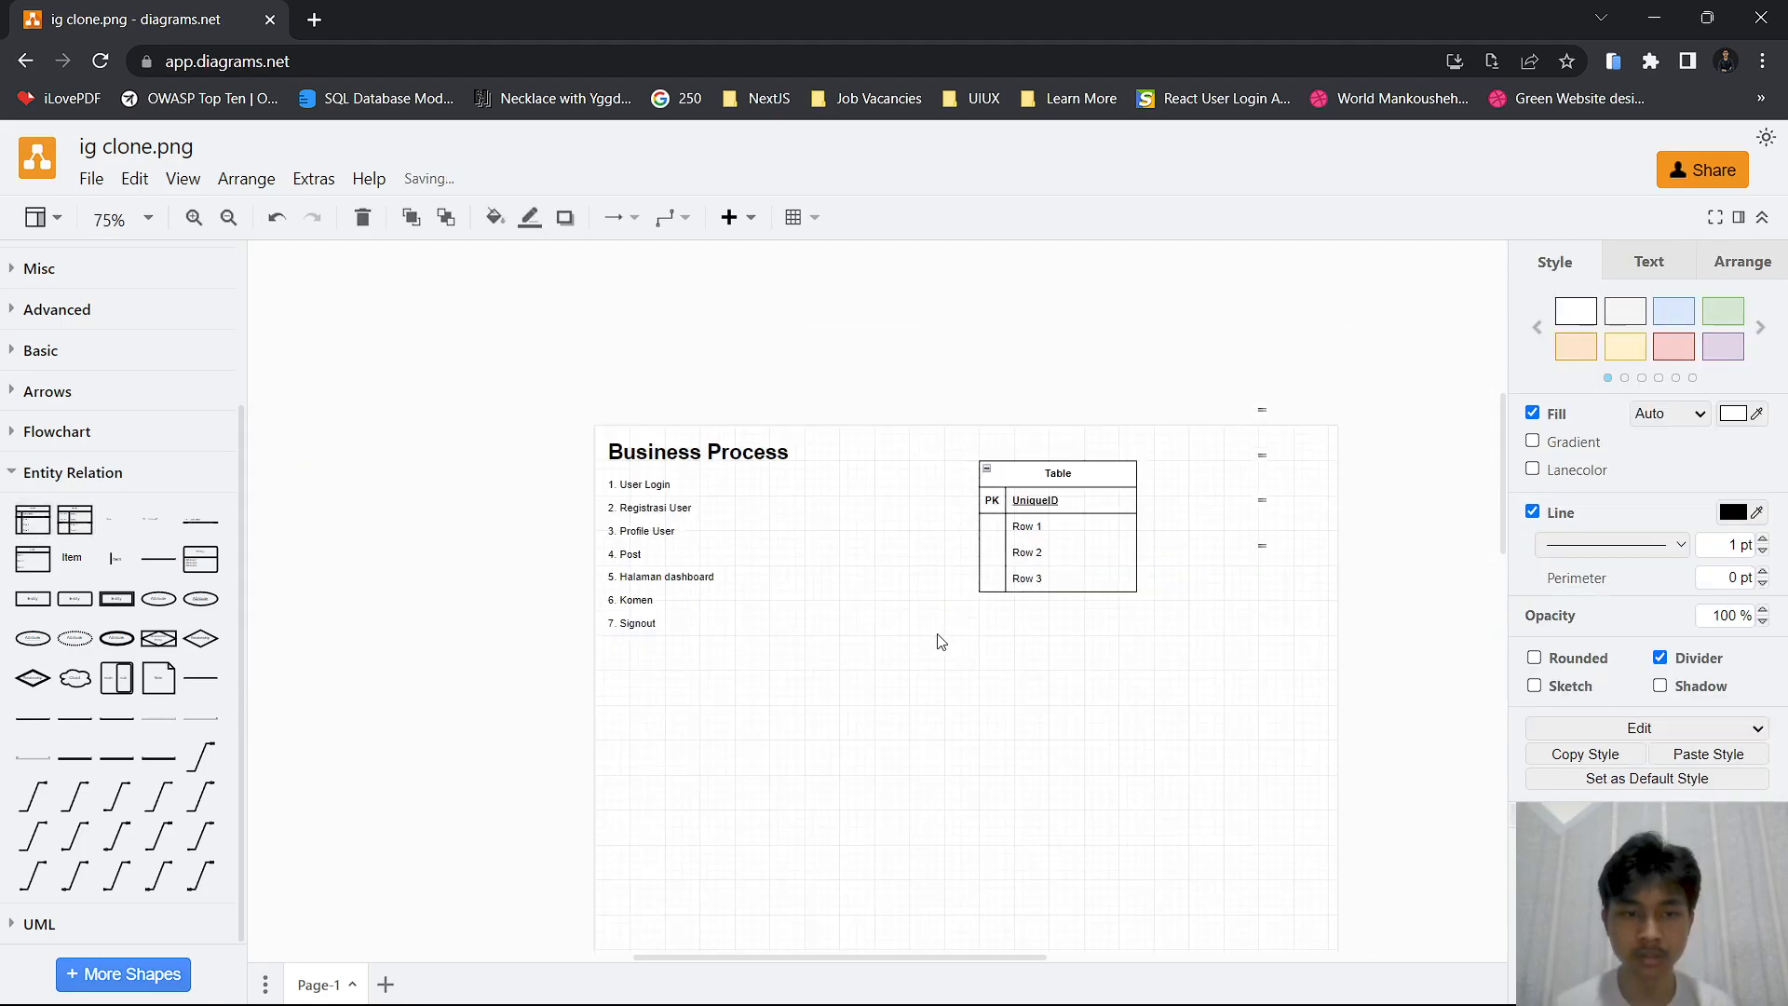
drag(791, 409, 495, 622)
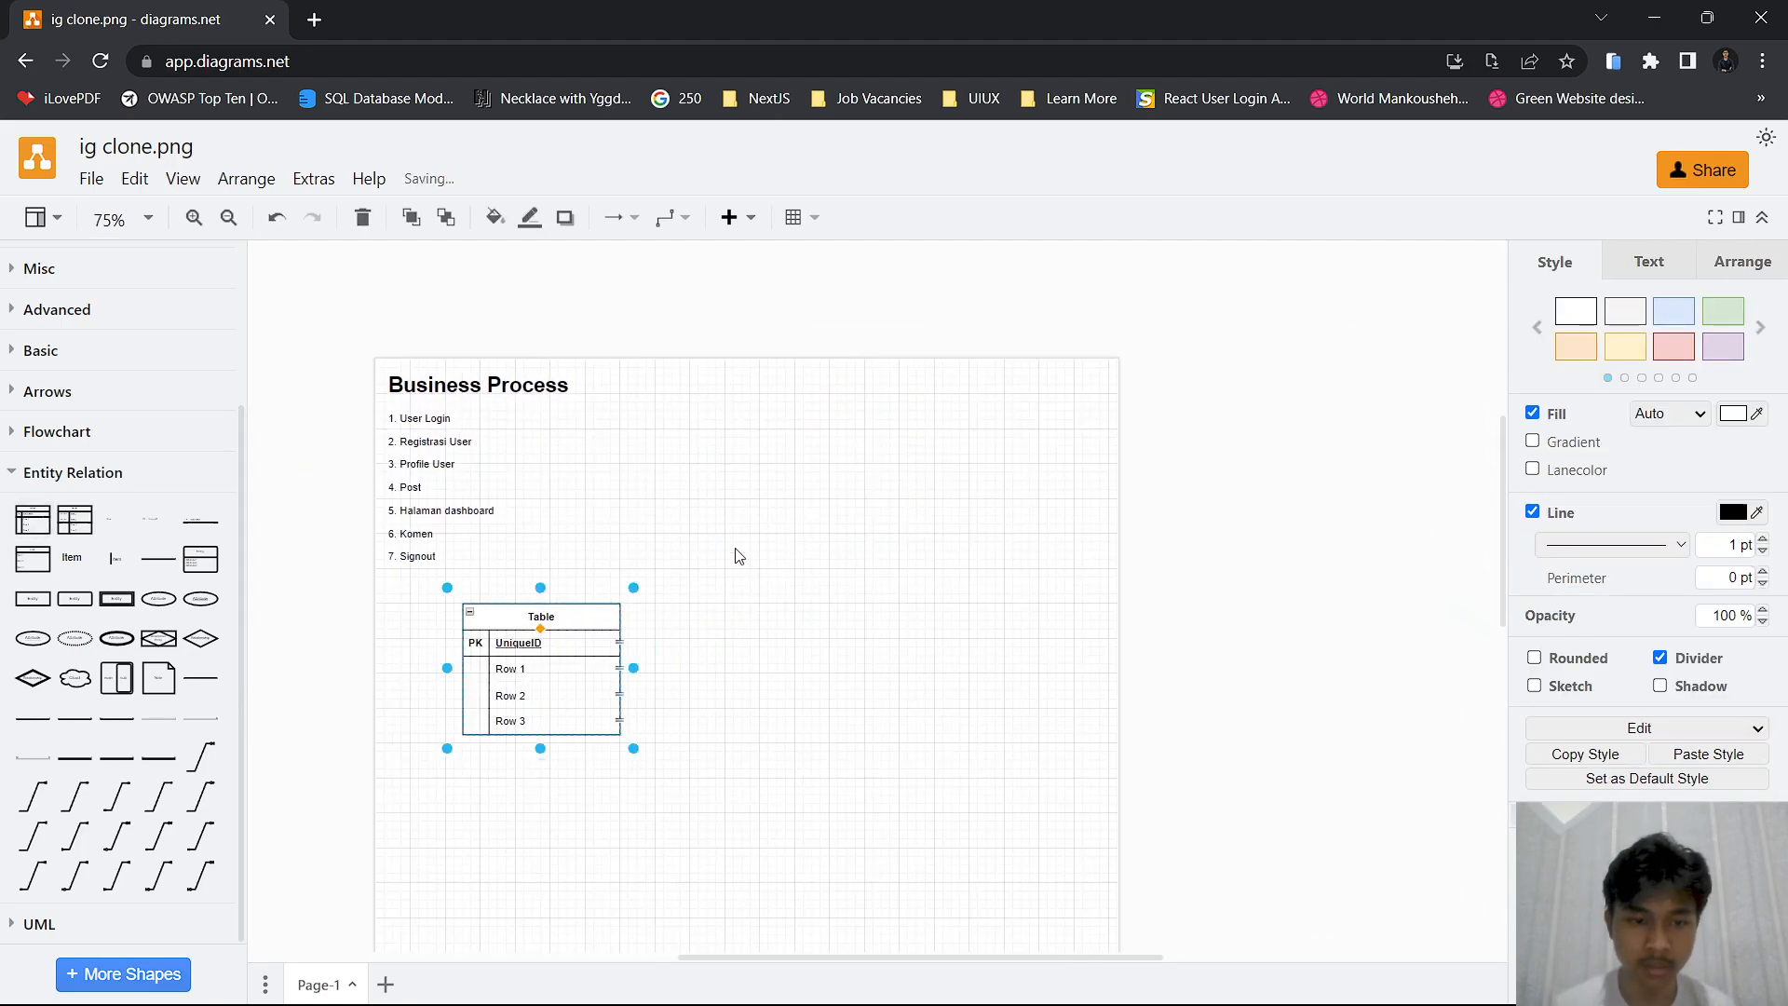
Title the new entity table "User"
scroll(701, 572, up, 3)
double_click(699, 579)
text(User)
click(934, 494)
Move the User table slightly lower to leave more space beneath the Business Process list
scroll(898, 431, down, 2)
drag(926, 537, 970, 515)
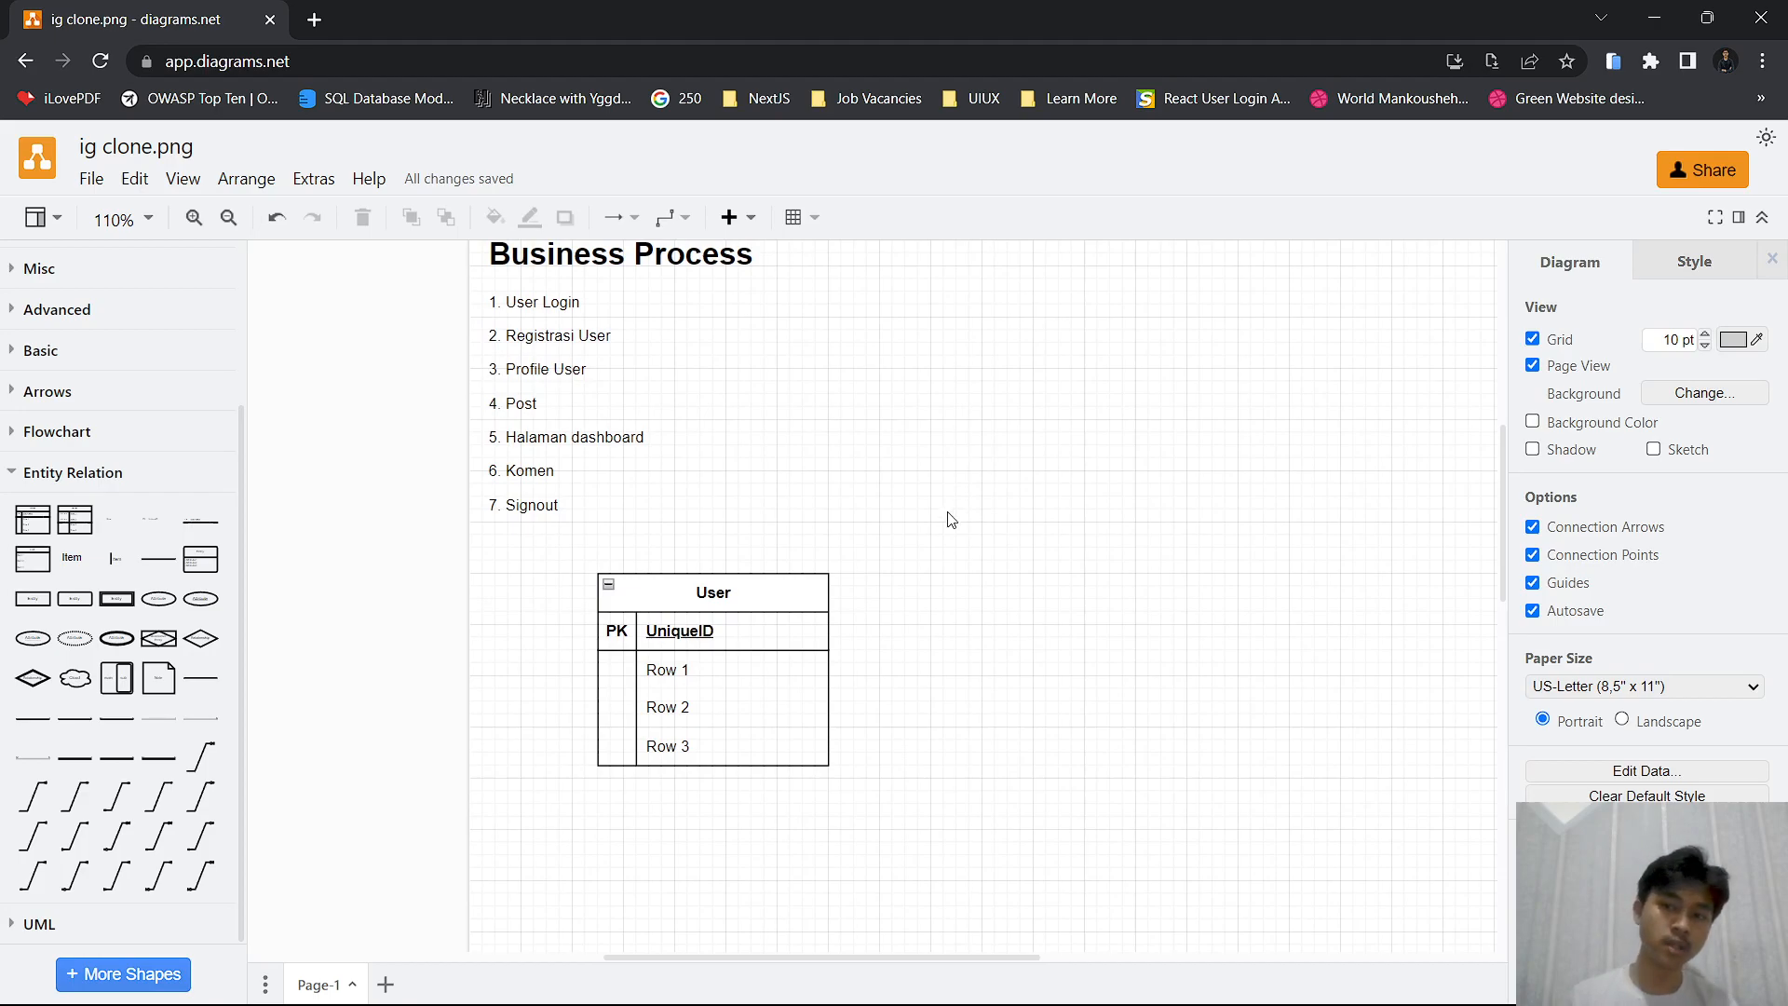
scroll(876, 603, up, 3)
drag(787, 635, 769, 735)
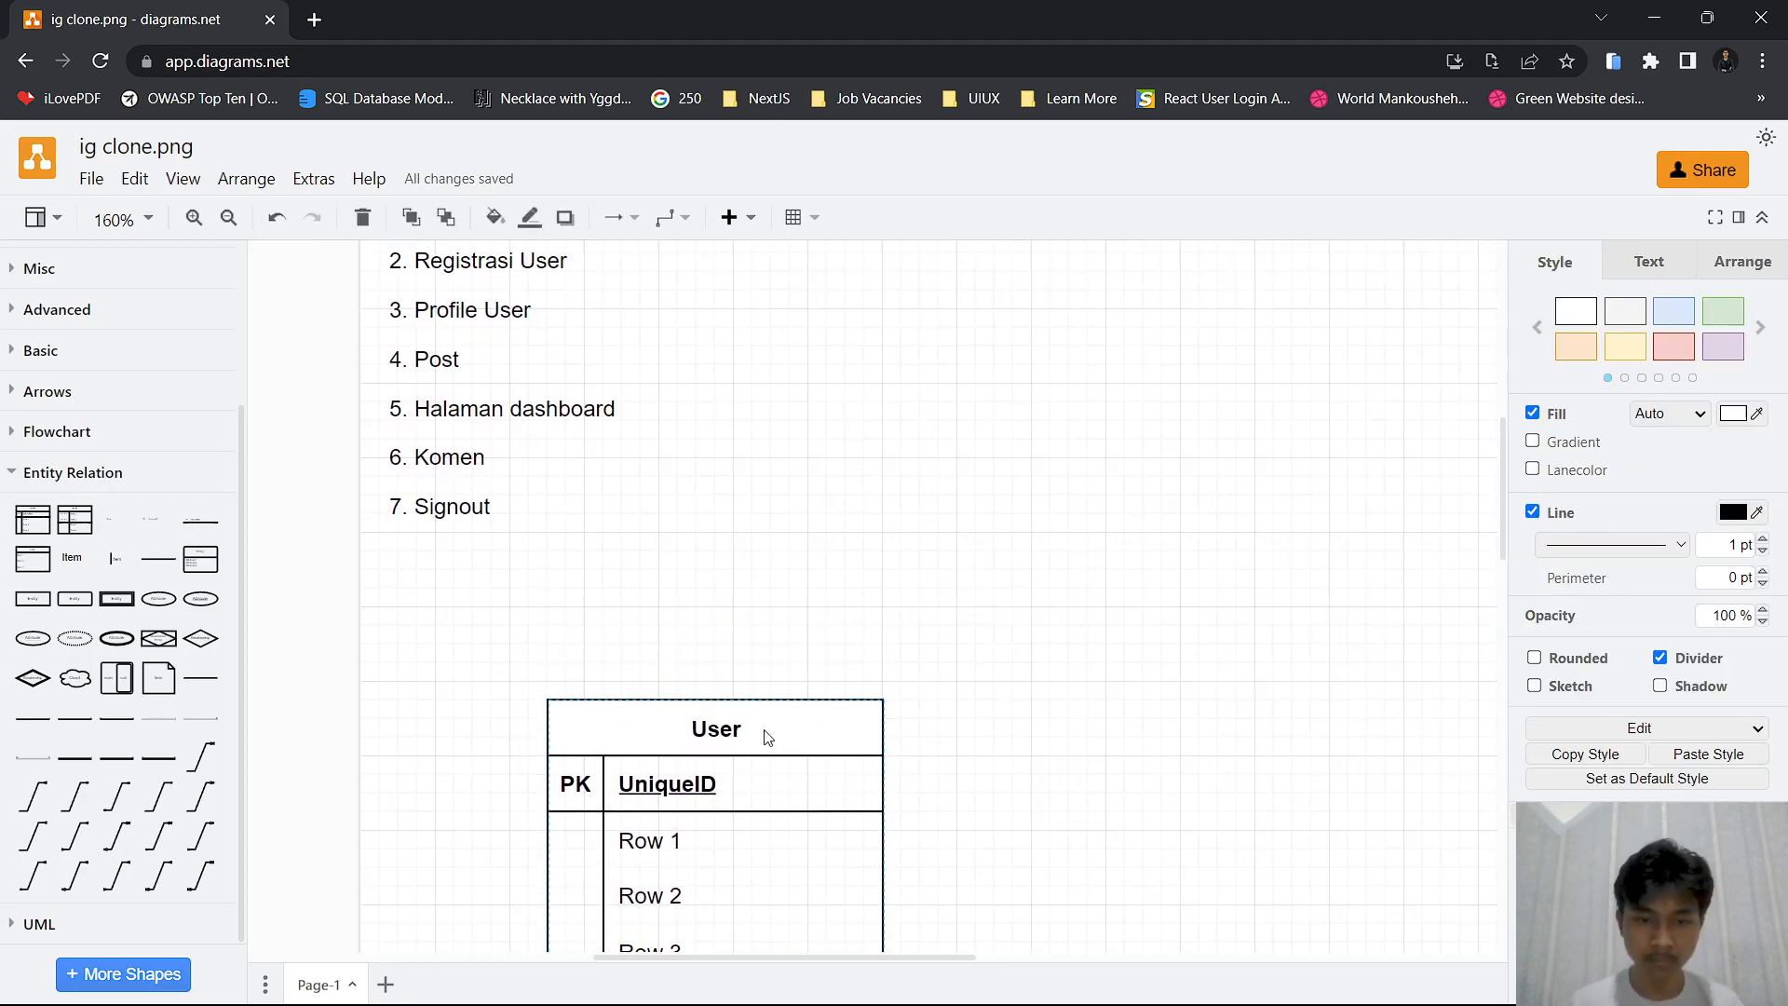
scroll(970, 630, down, 3)
drag(970, 631, 819, 571)
Name the User table's primary key user_id and its first two rows email and password
scroll(597, 690, up, 3)
double_click(687, 706)
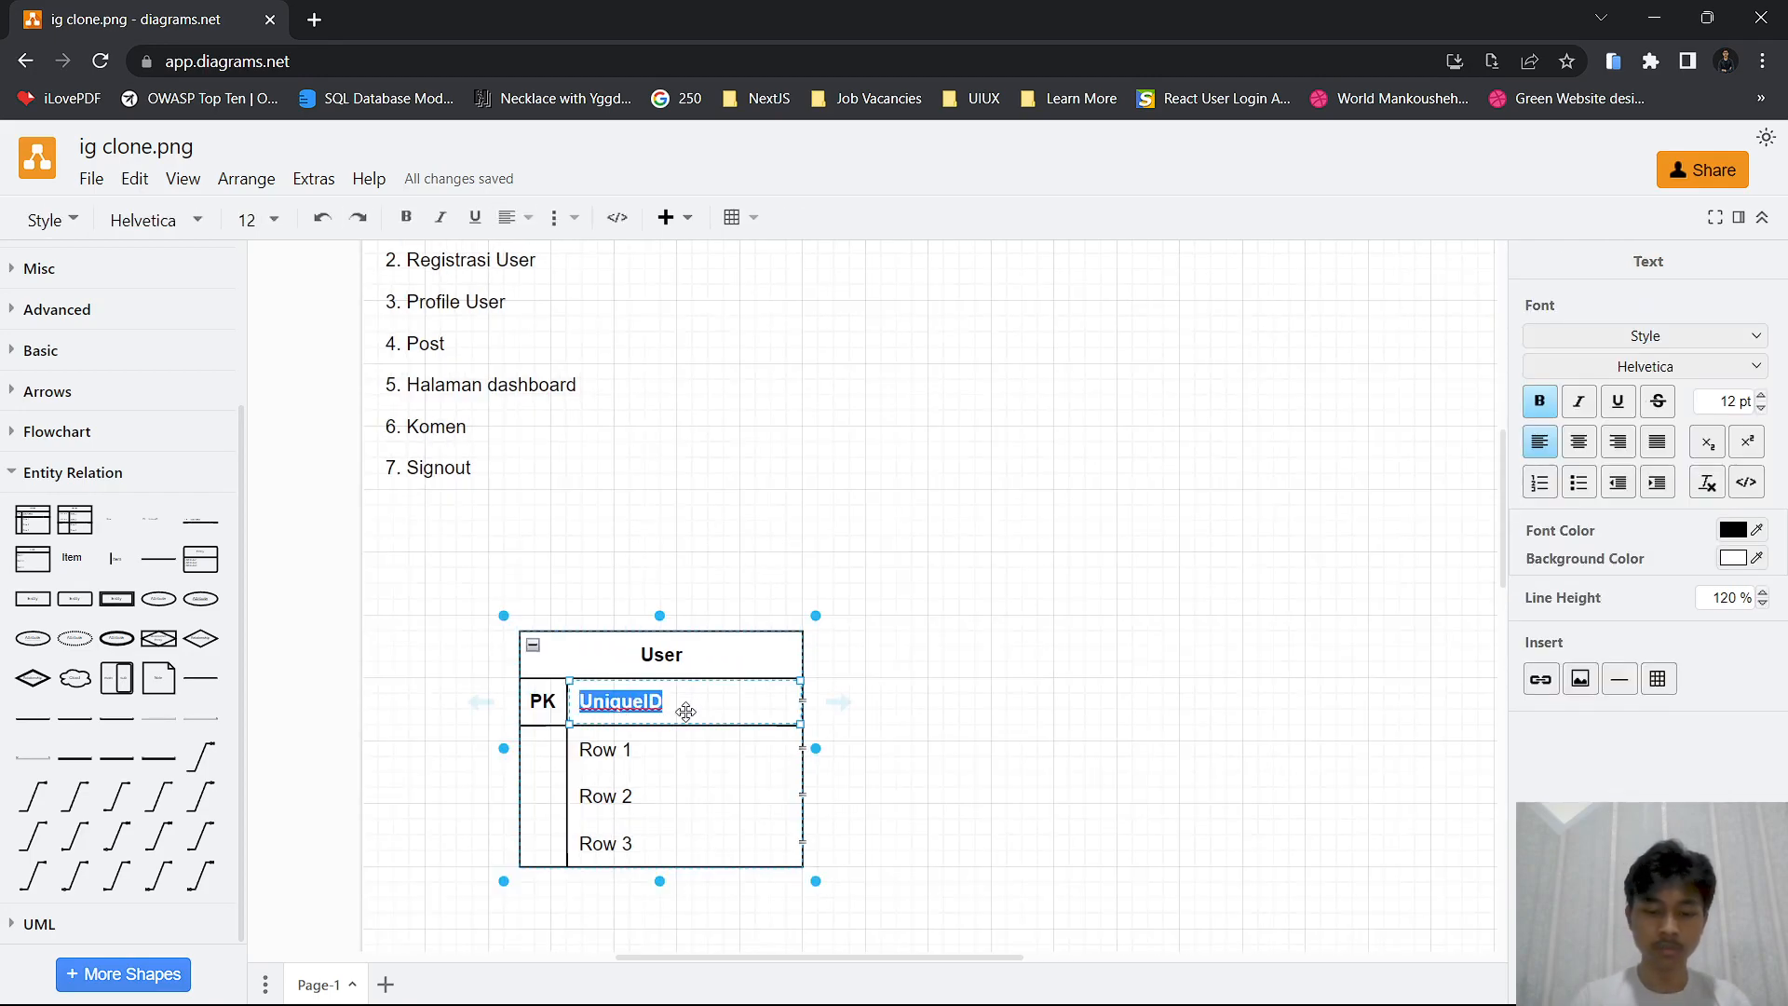
text(user_id)
double_click(625, 742)
text(email)
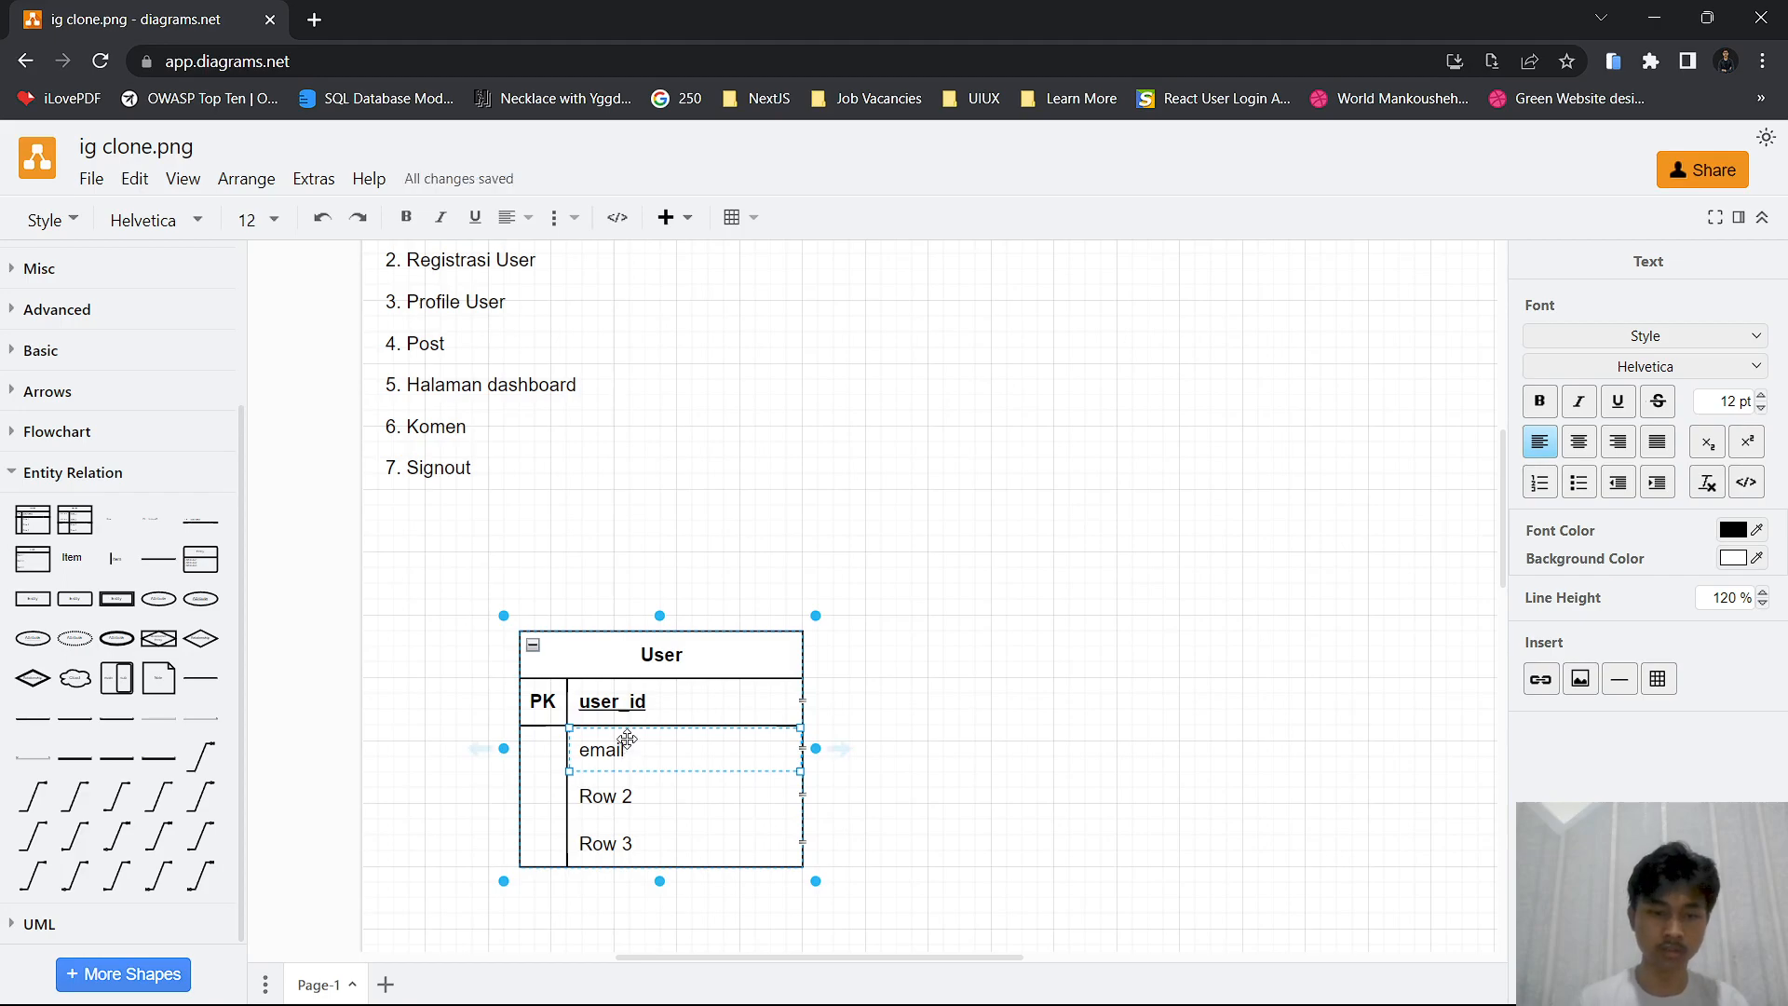
double_click(619, 784)
text(passwr)
key(BackSpace)
text(ord)
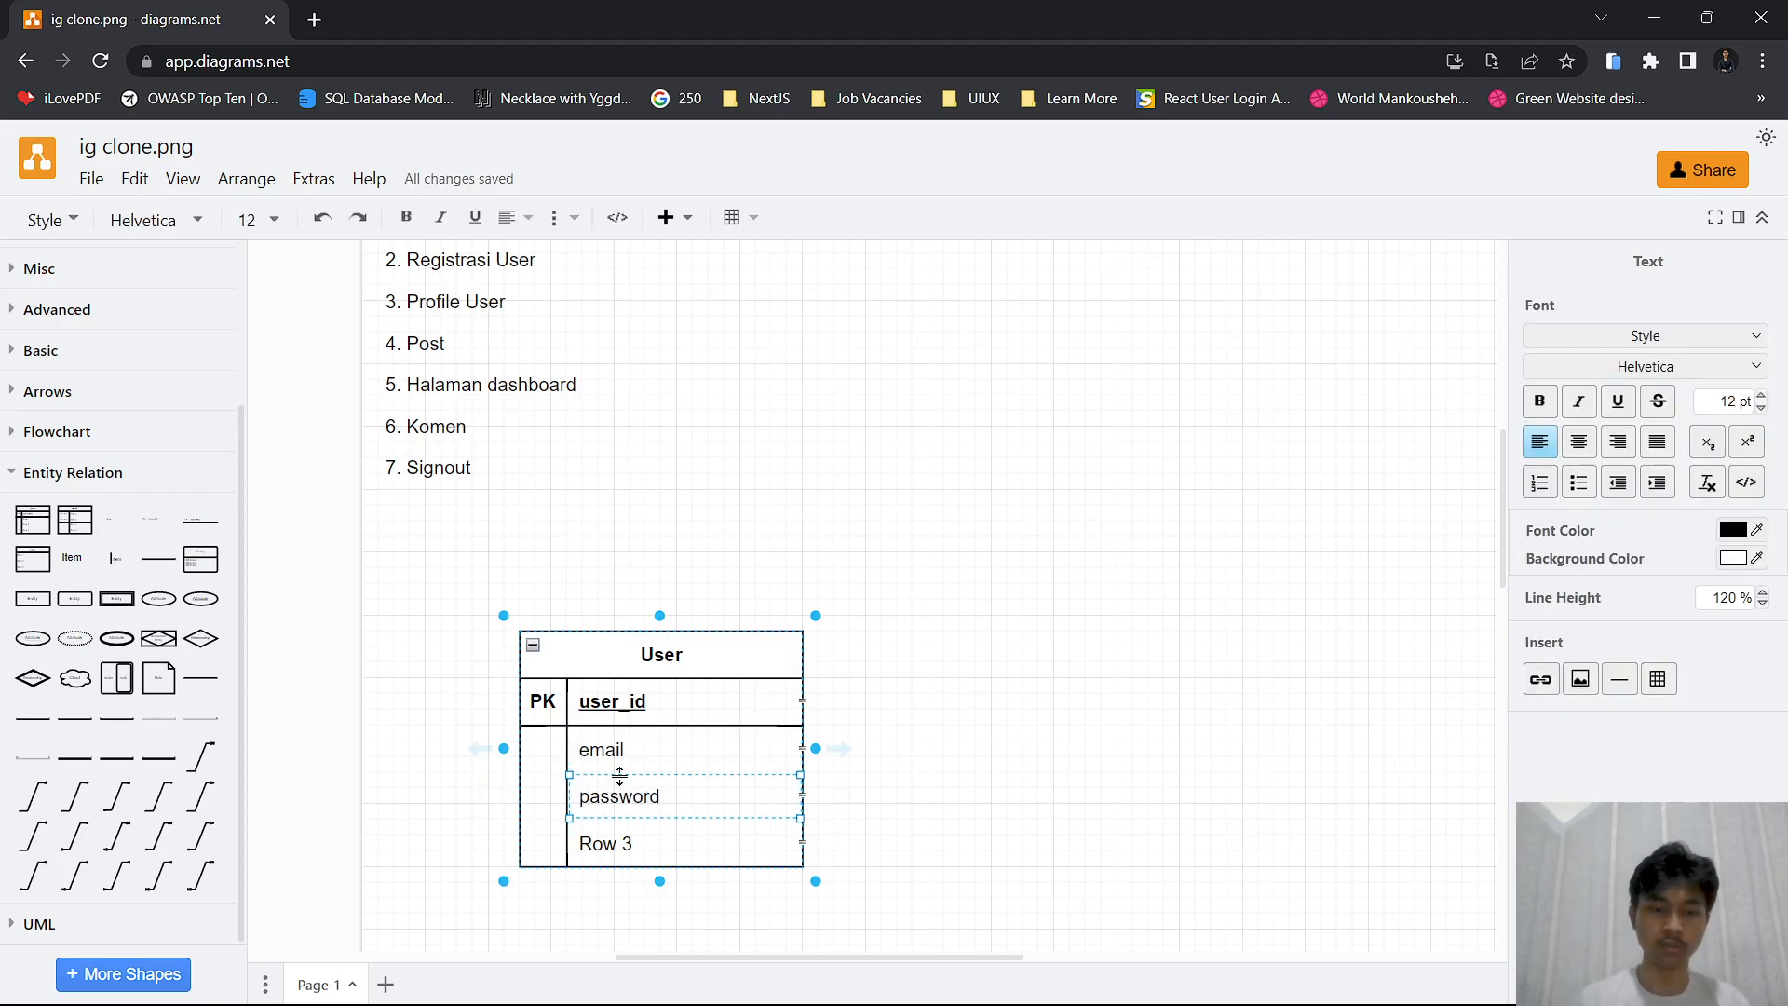
click(959, 753)
Delete the unused "Row 3" row from the User table
click(601, 842)
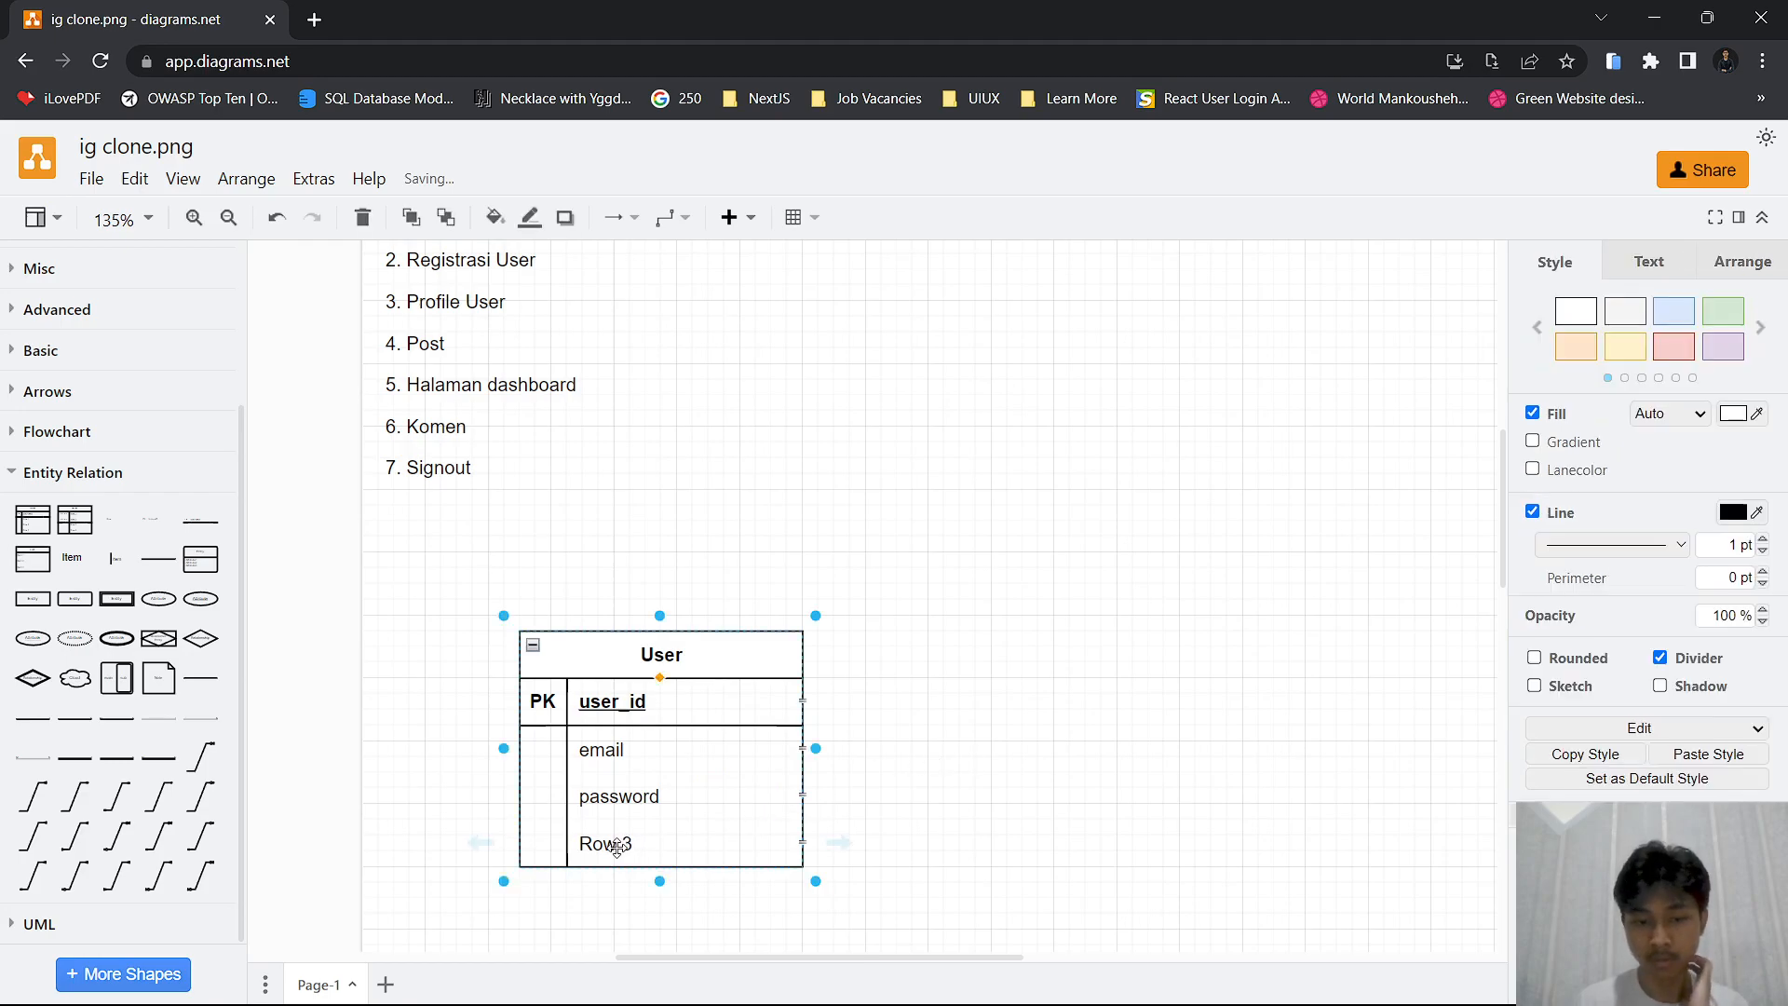
double_click(547, 843)
click(629, 843)
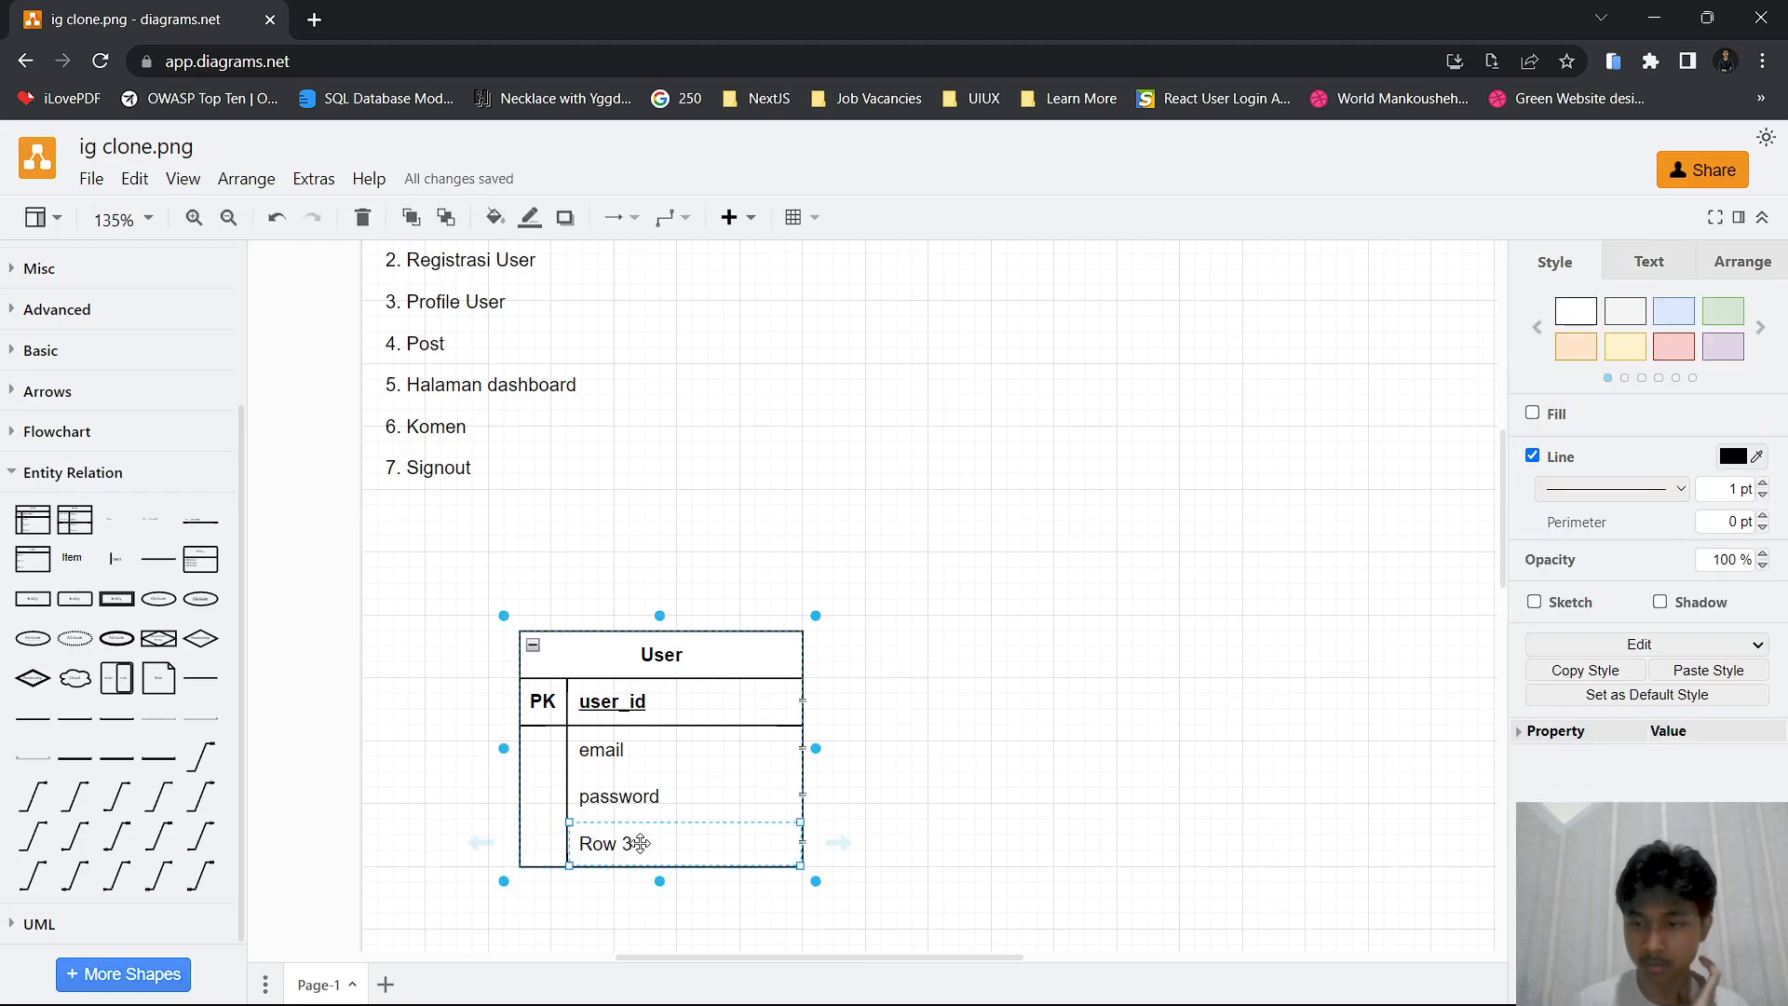
click(1669, 263)
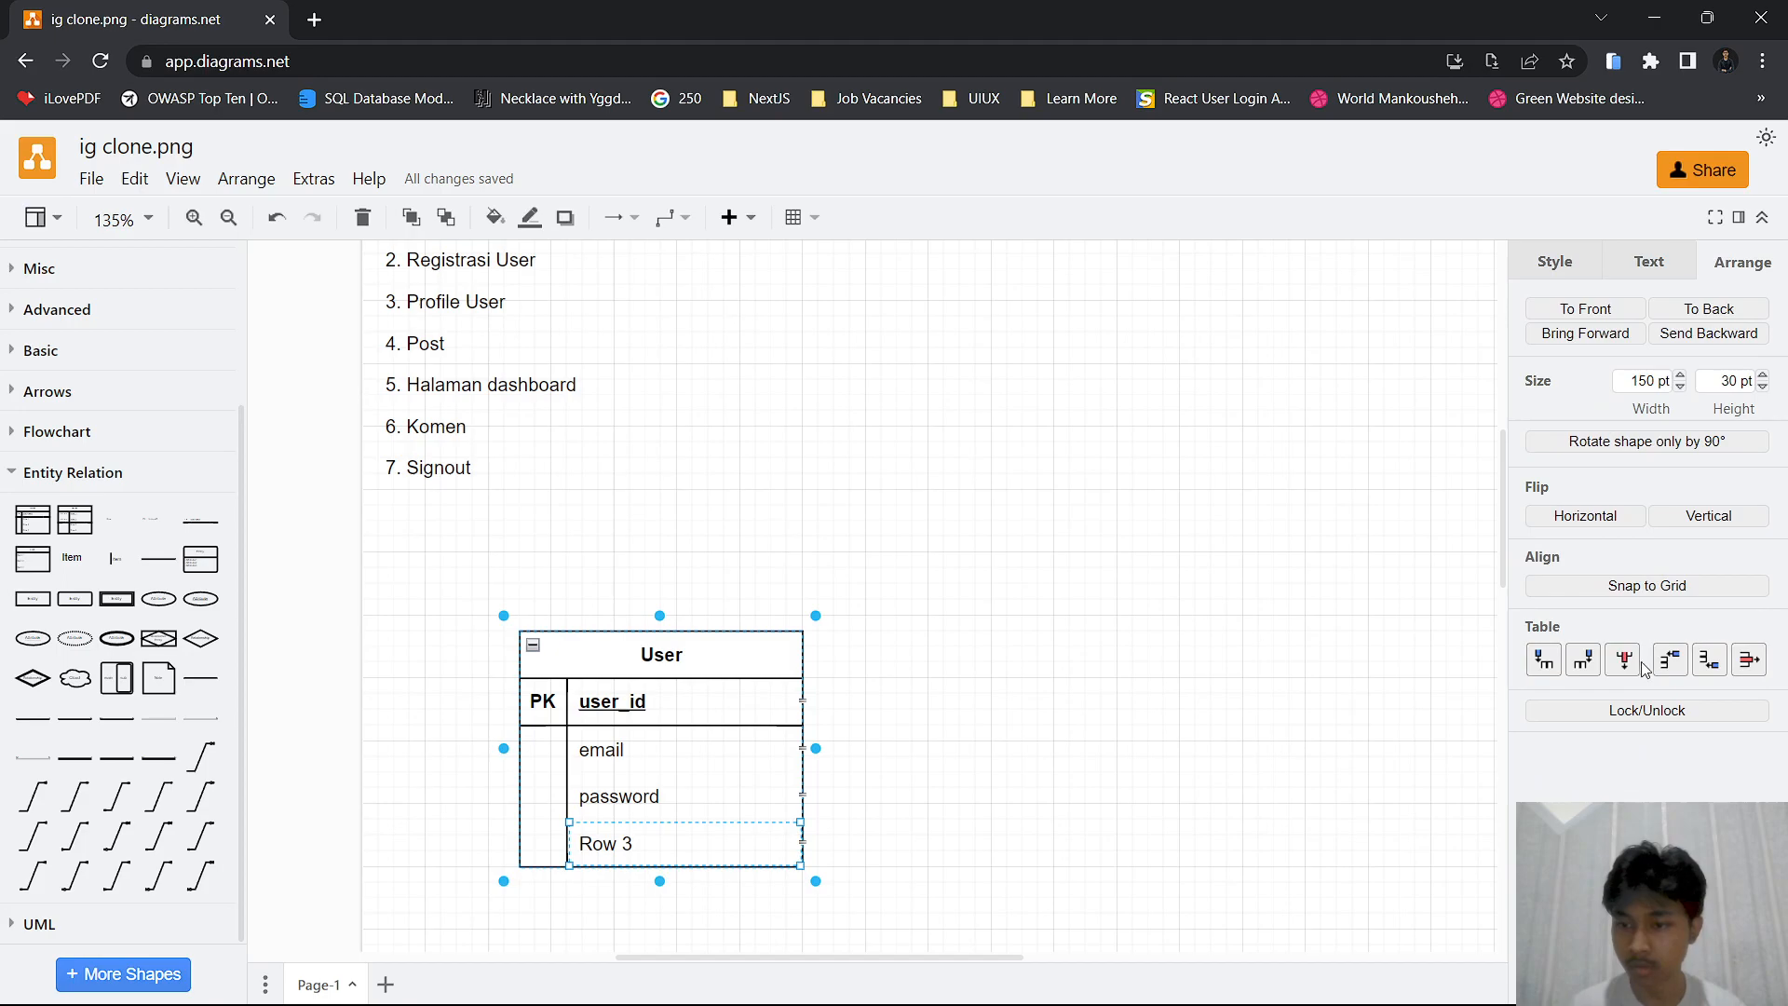
click(1745, 662)
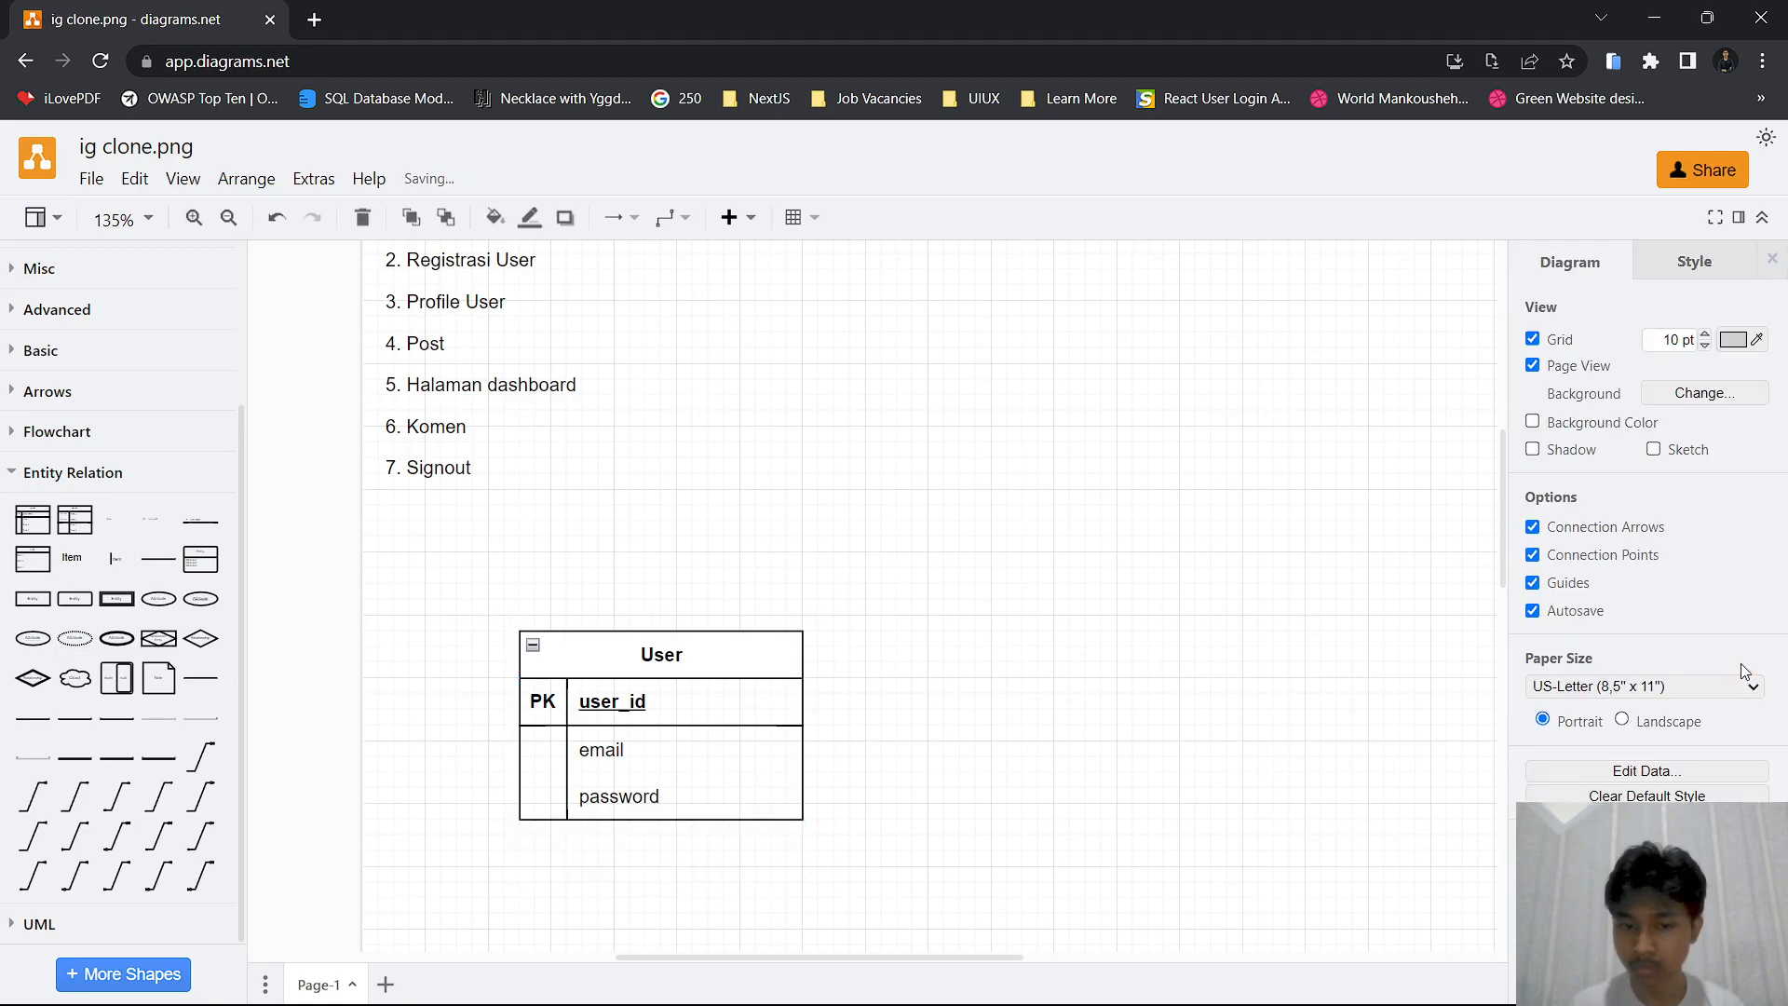
scroll(1143, 686, down, 3)
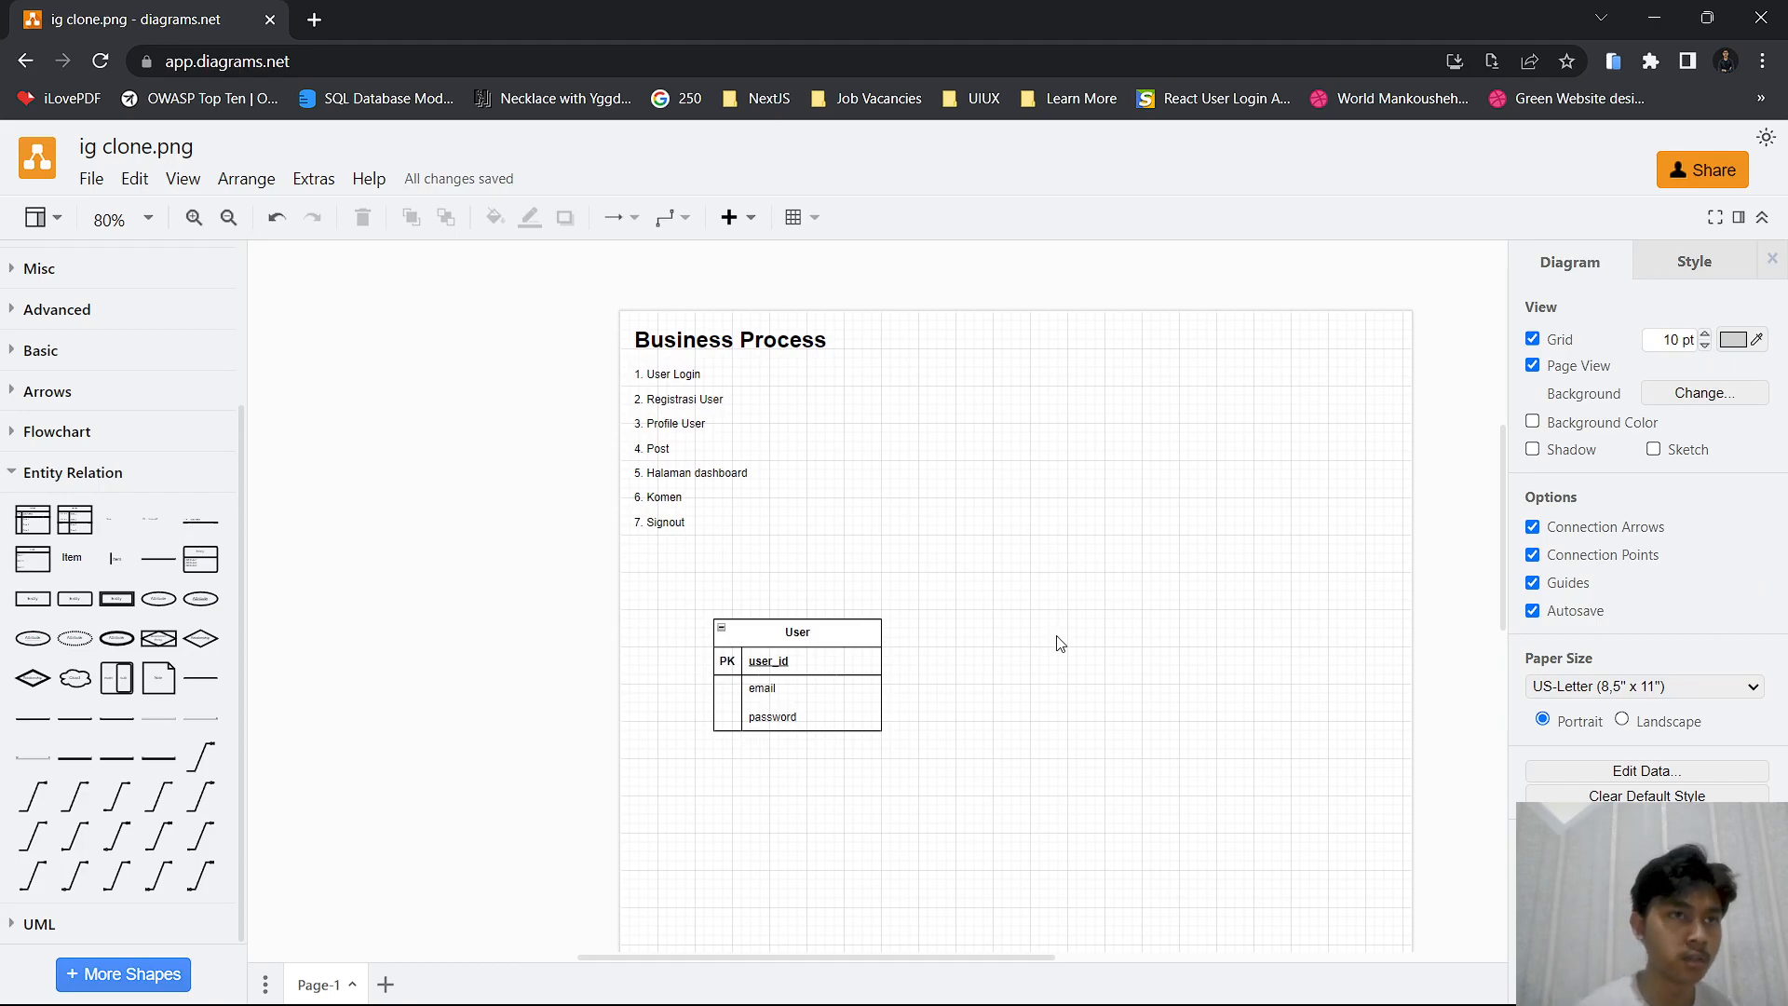
scroll(950, 638, up, 3)
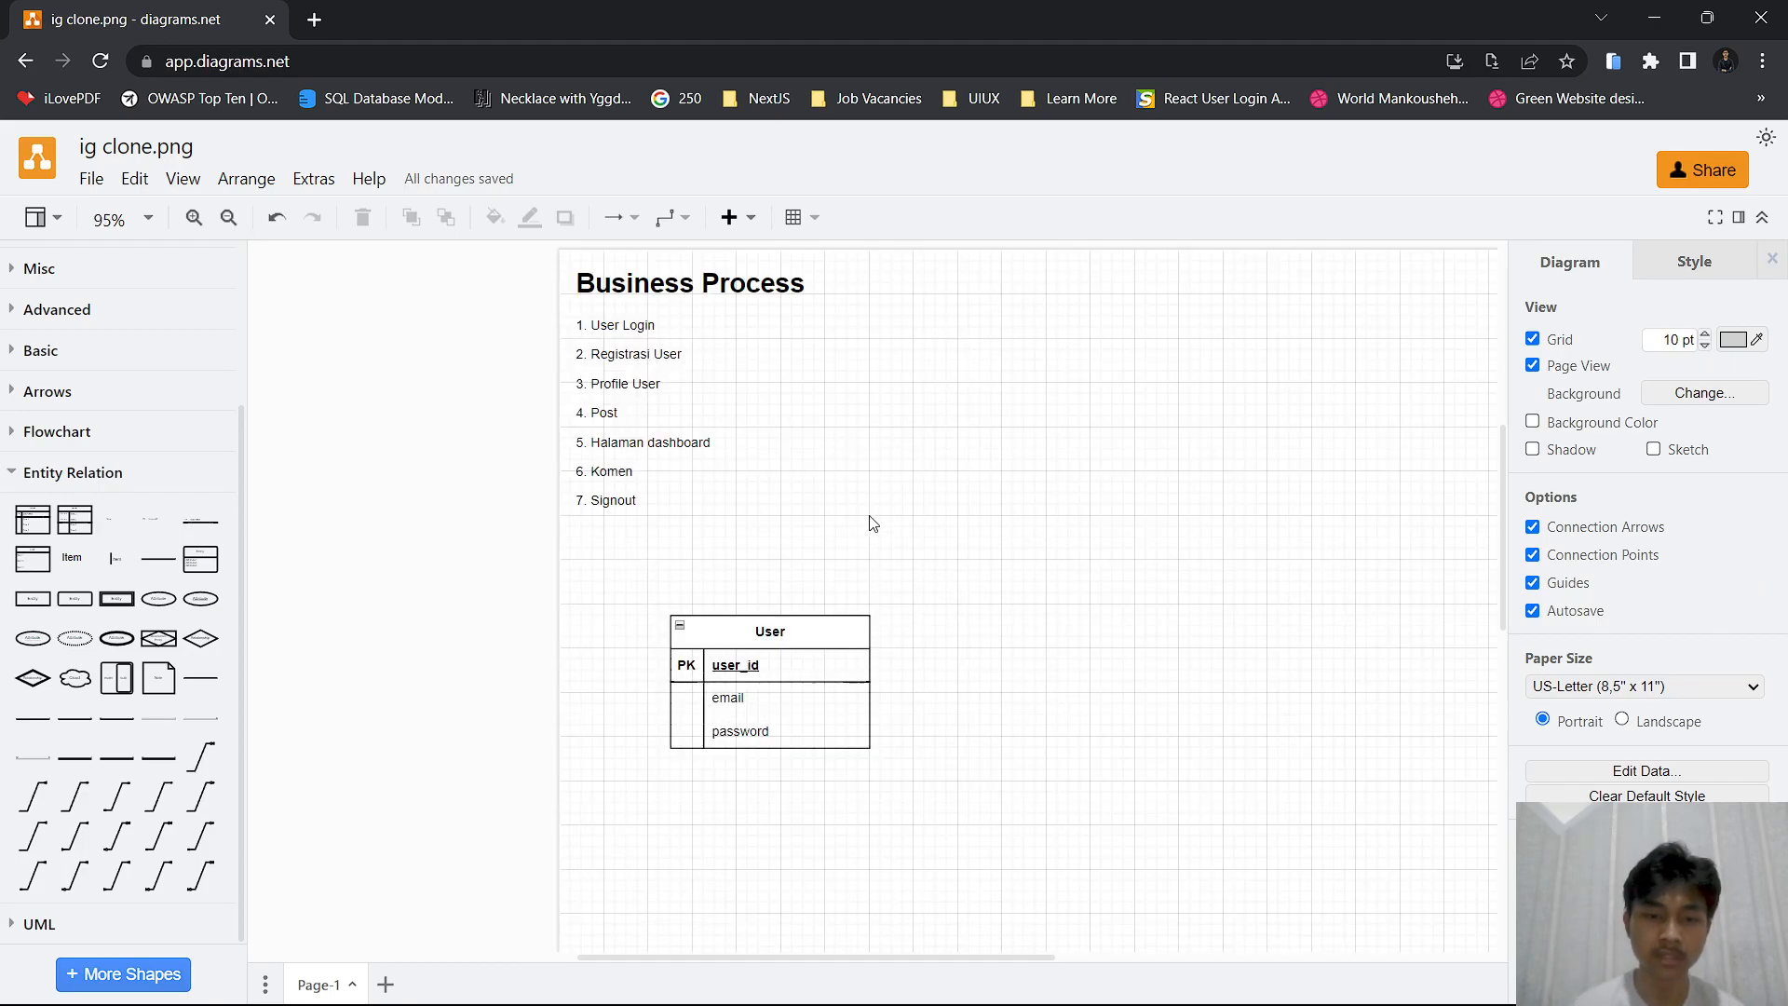
scroll(795, 539, down, 2)
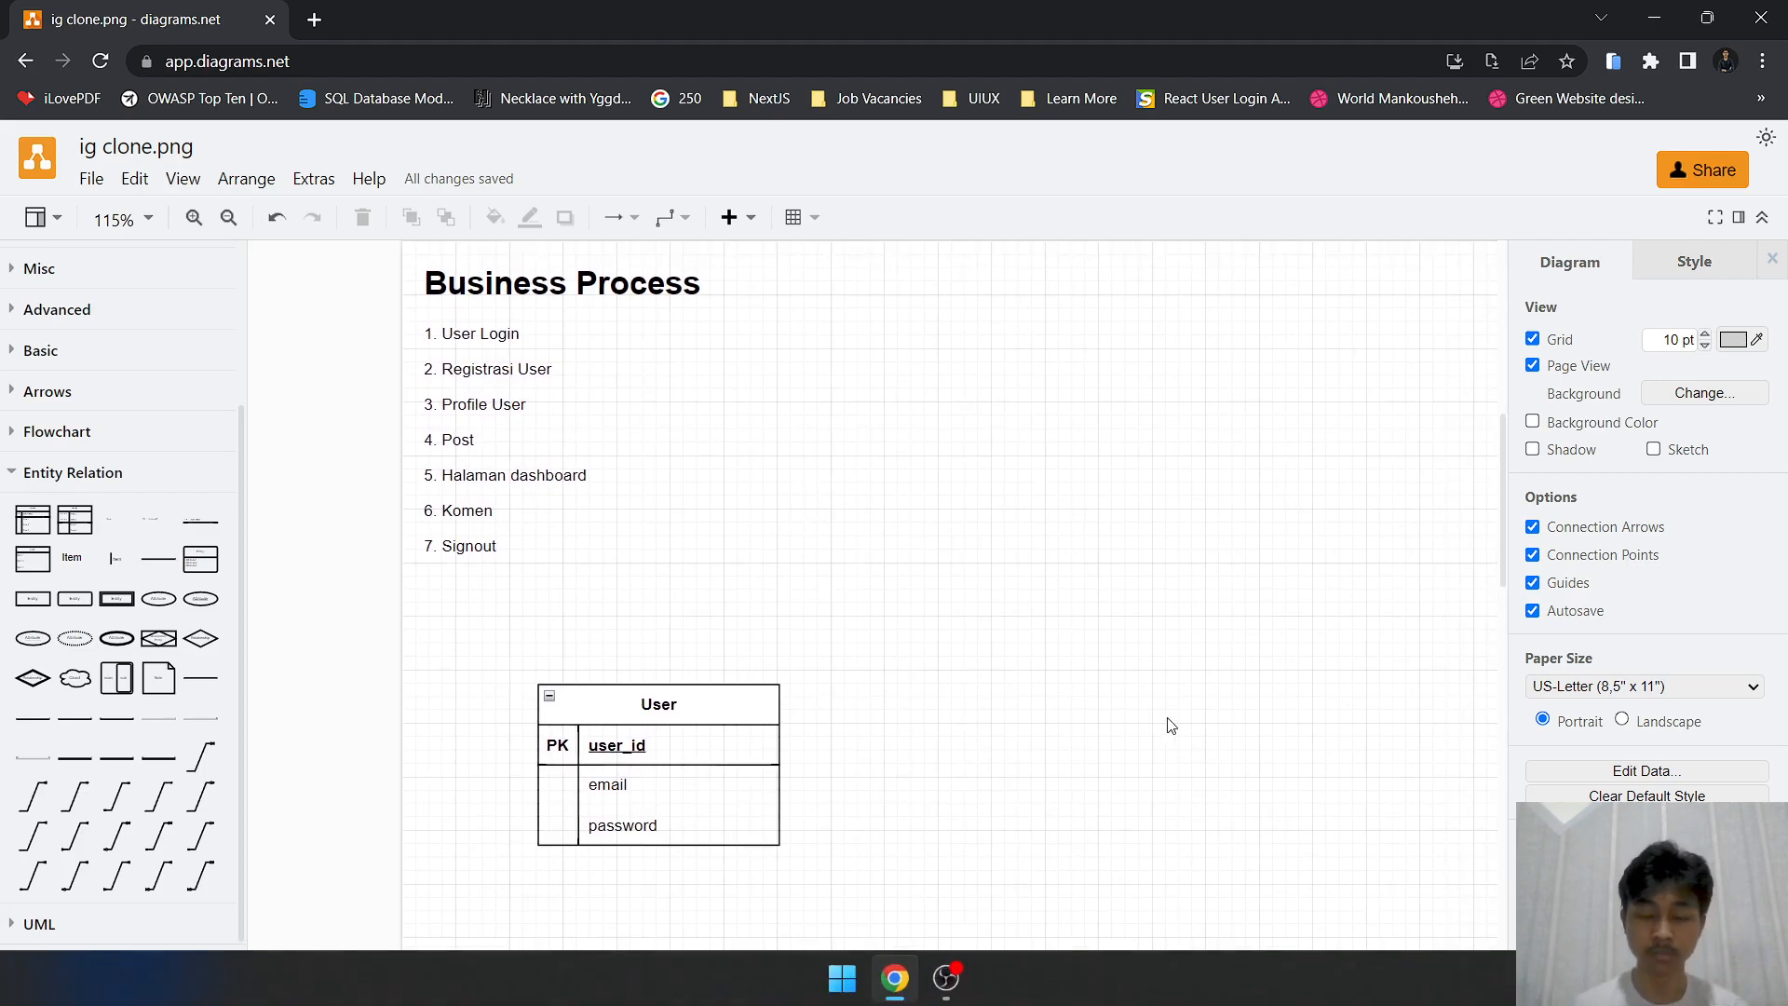
scroll(919, 485, down, 2)
drag(916, 478, 886, 484)
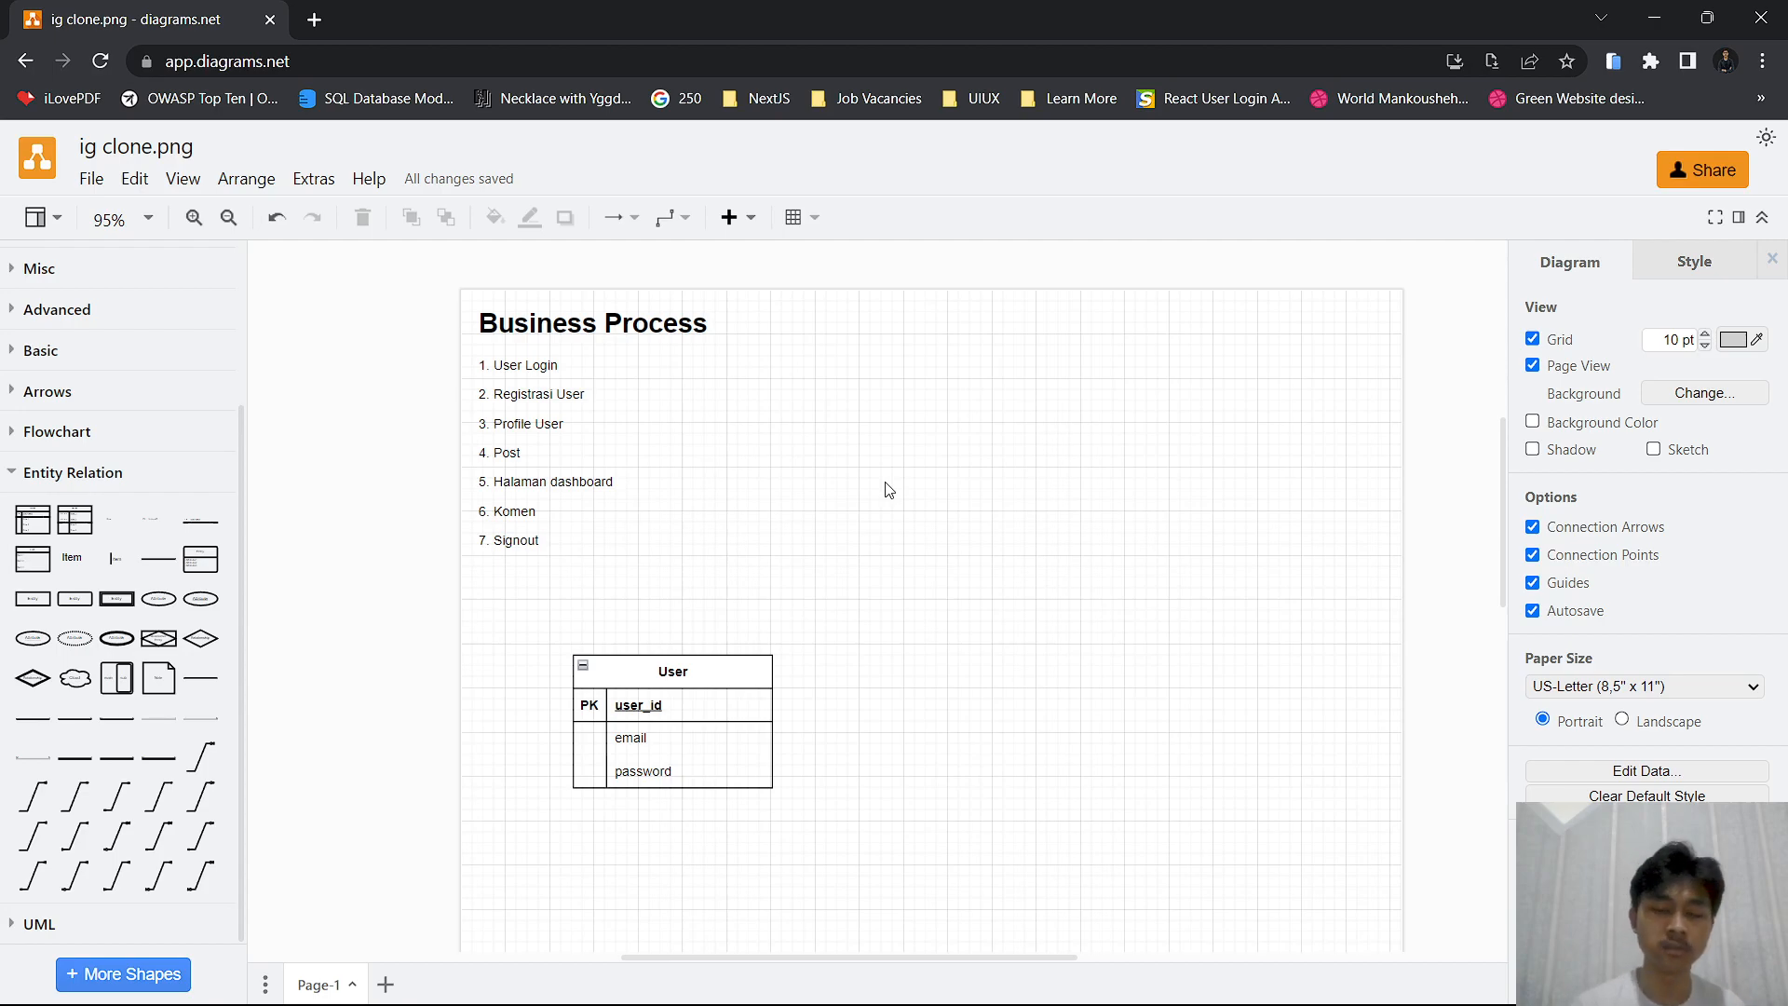
Place a copy of the User table to its right and title the copy "Profile"
click(740, 670)
drag(750, 670, 994, 677)
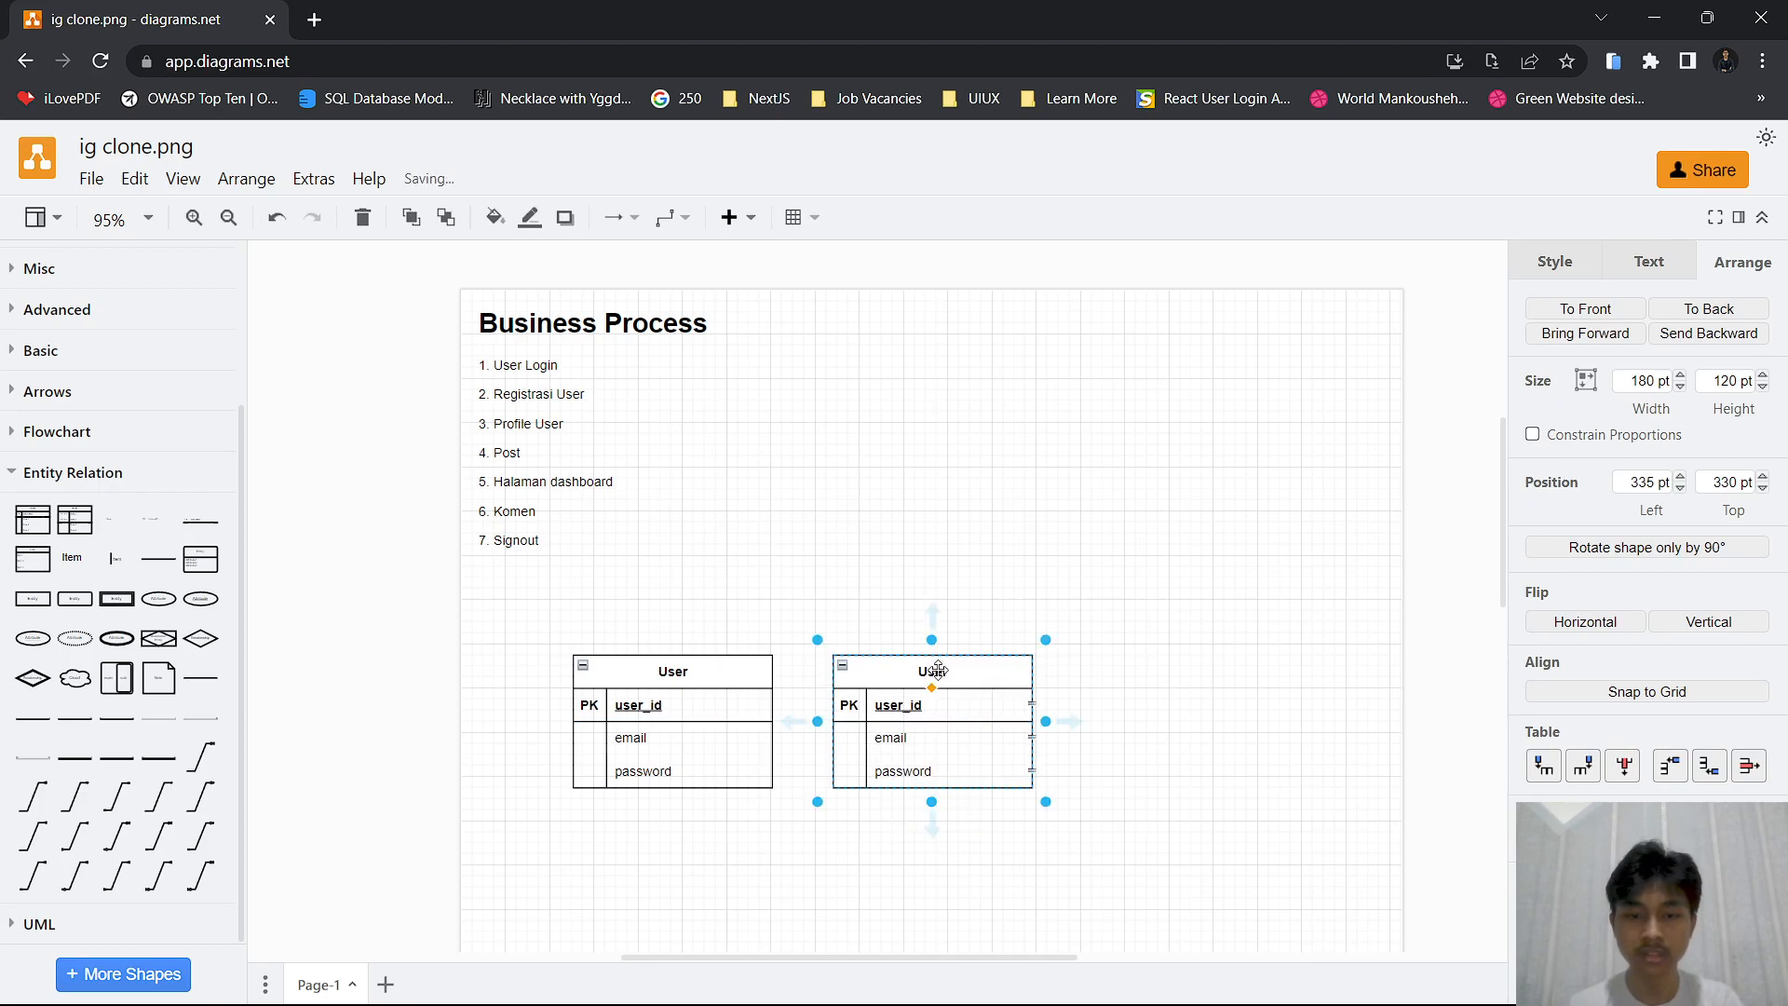
double_click(940, 670)
text(Profile)
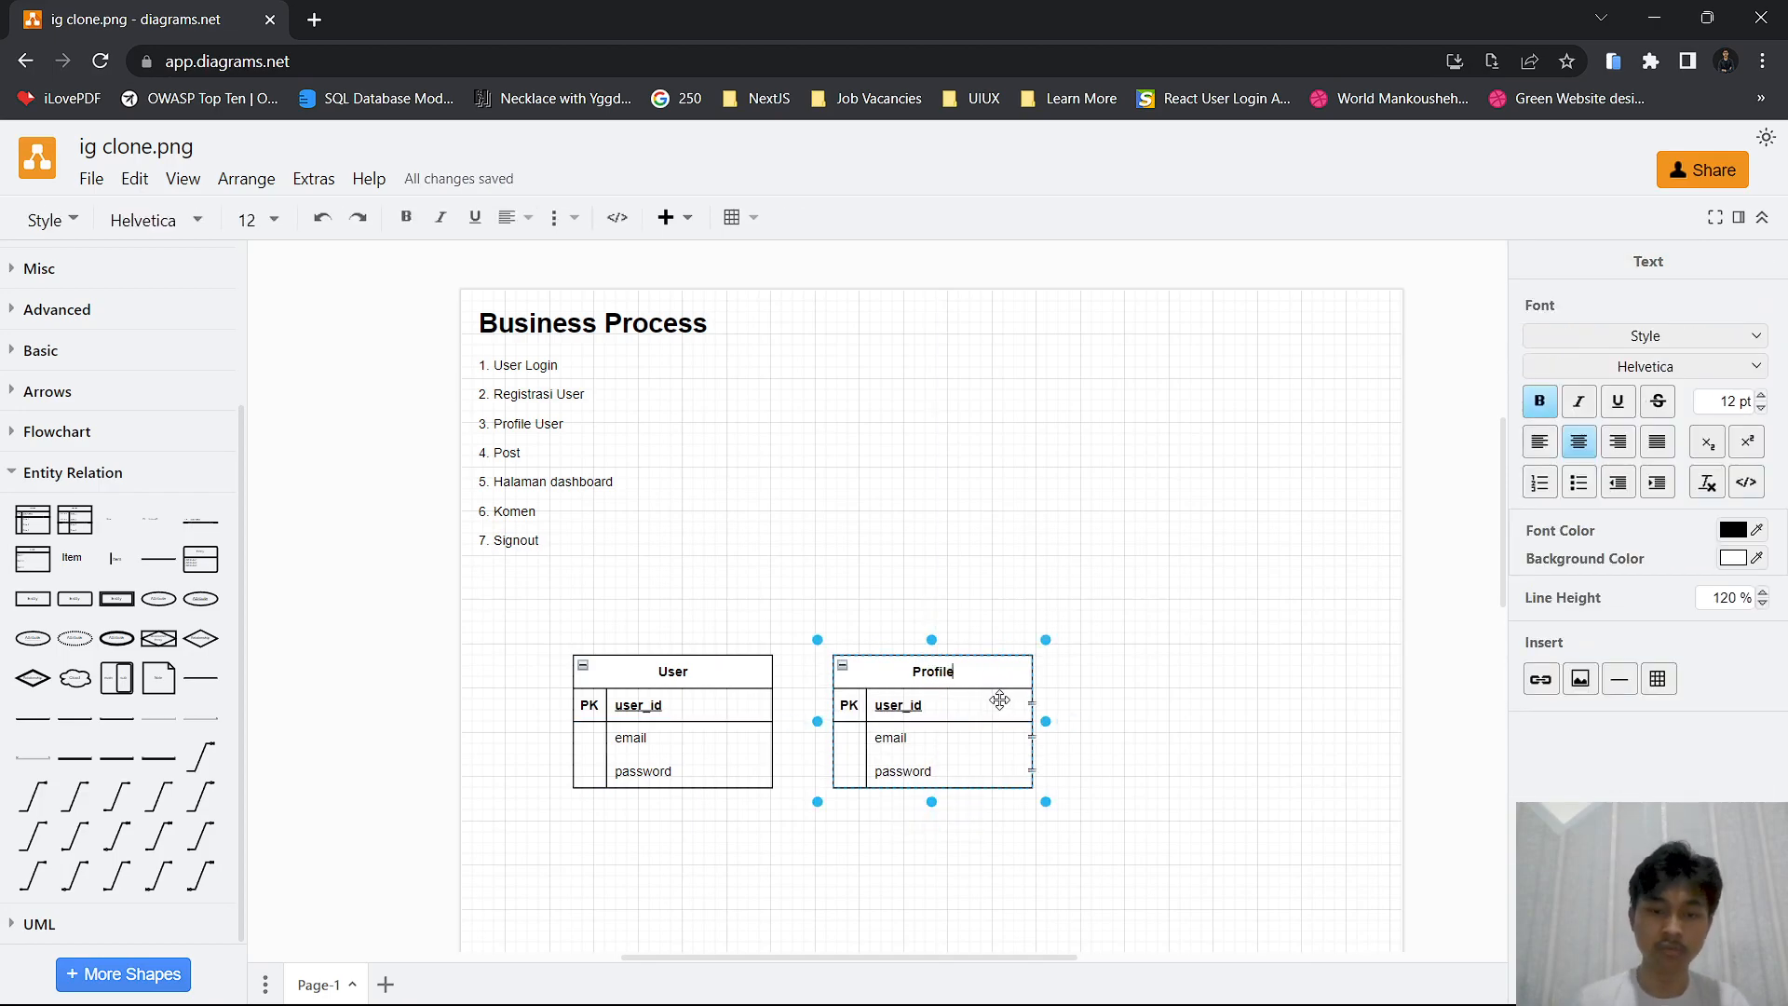
Rename the Profile table's primary key as profile_id and its email row as profile_nama
scroll(1001, 700, up, 2)
double_click(795, 715)
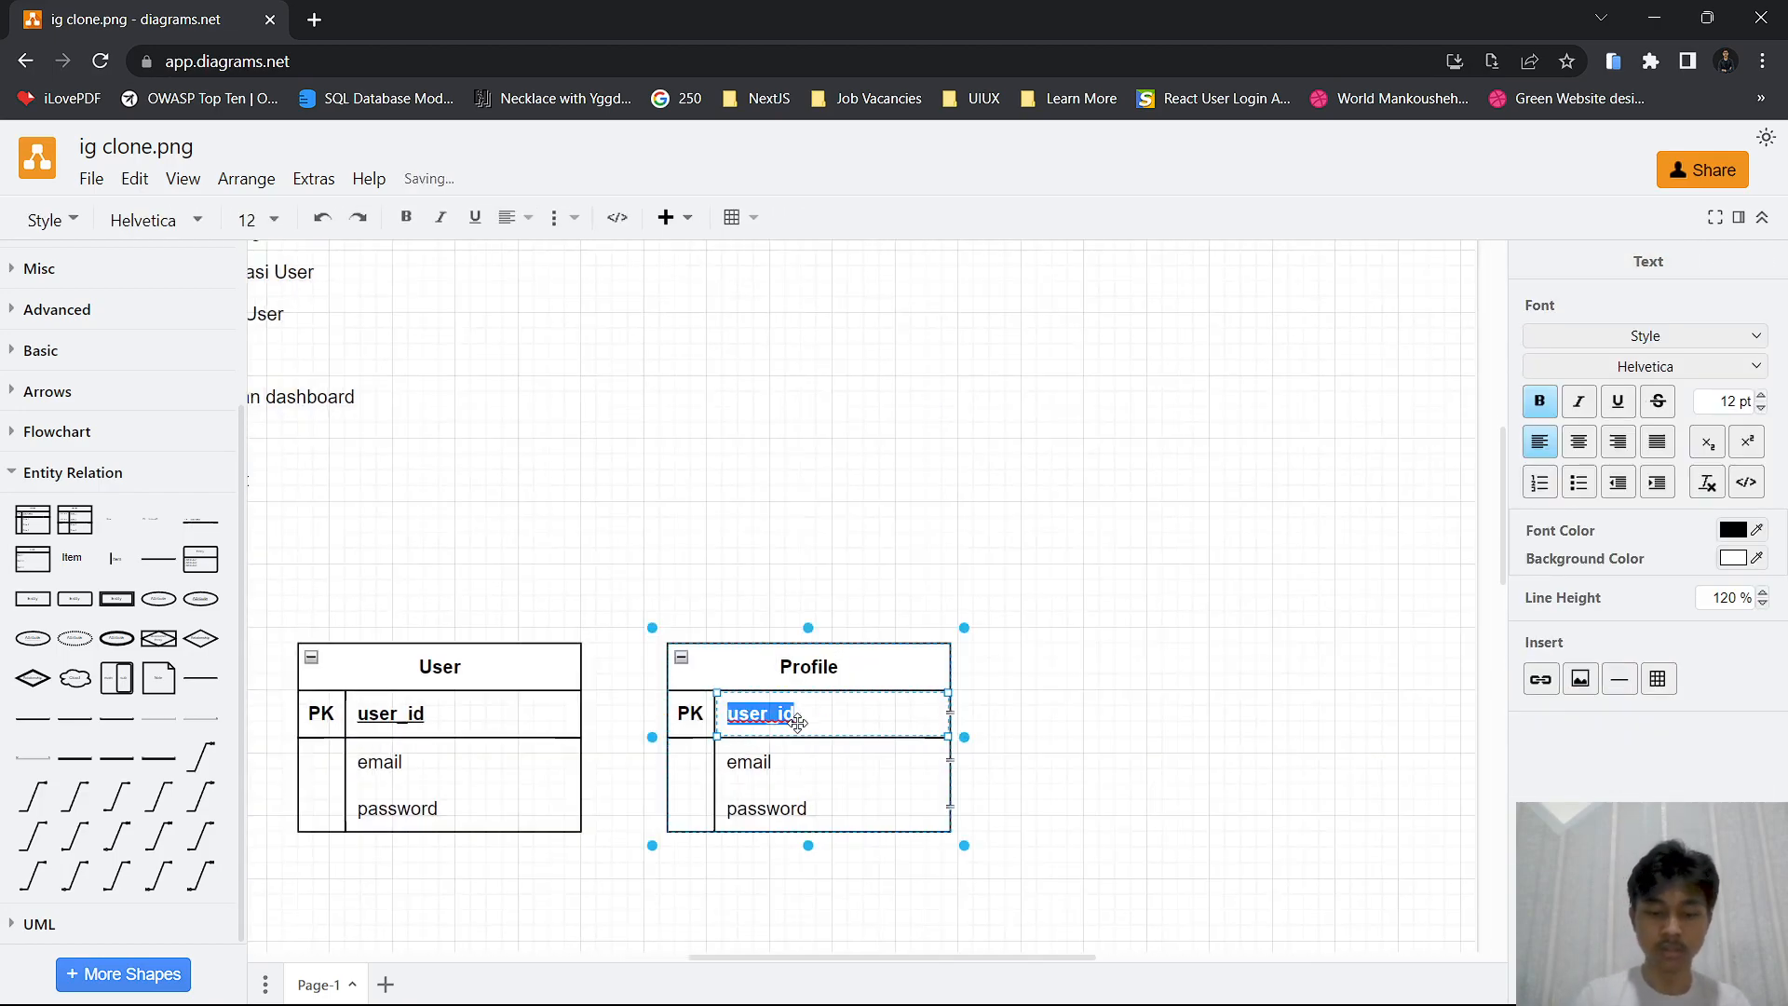
text(profile_id)
double_click(768, 773)
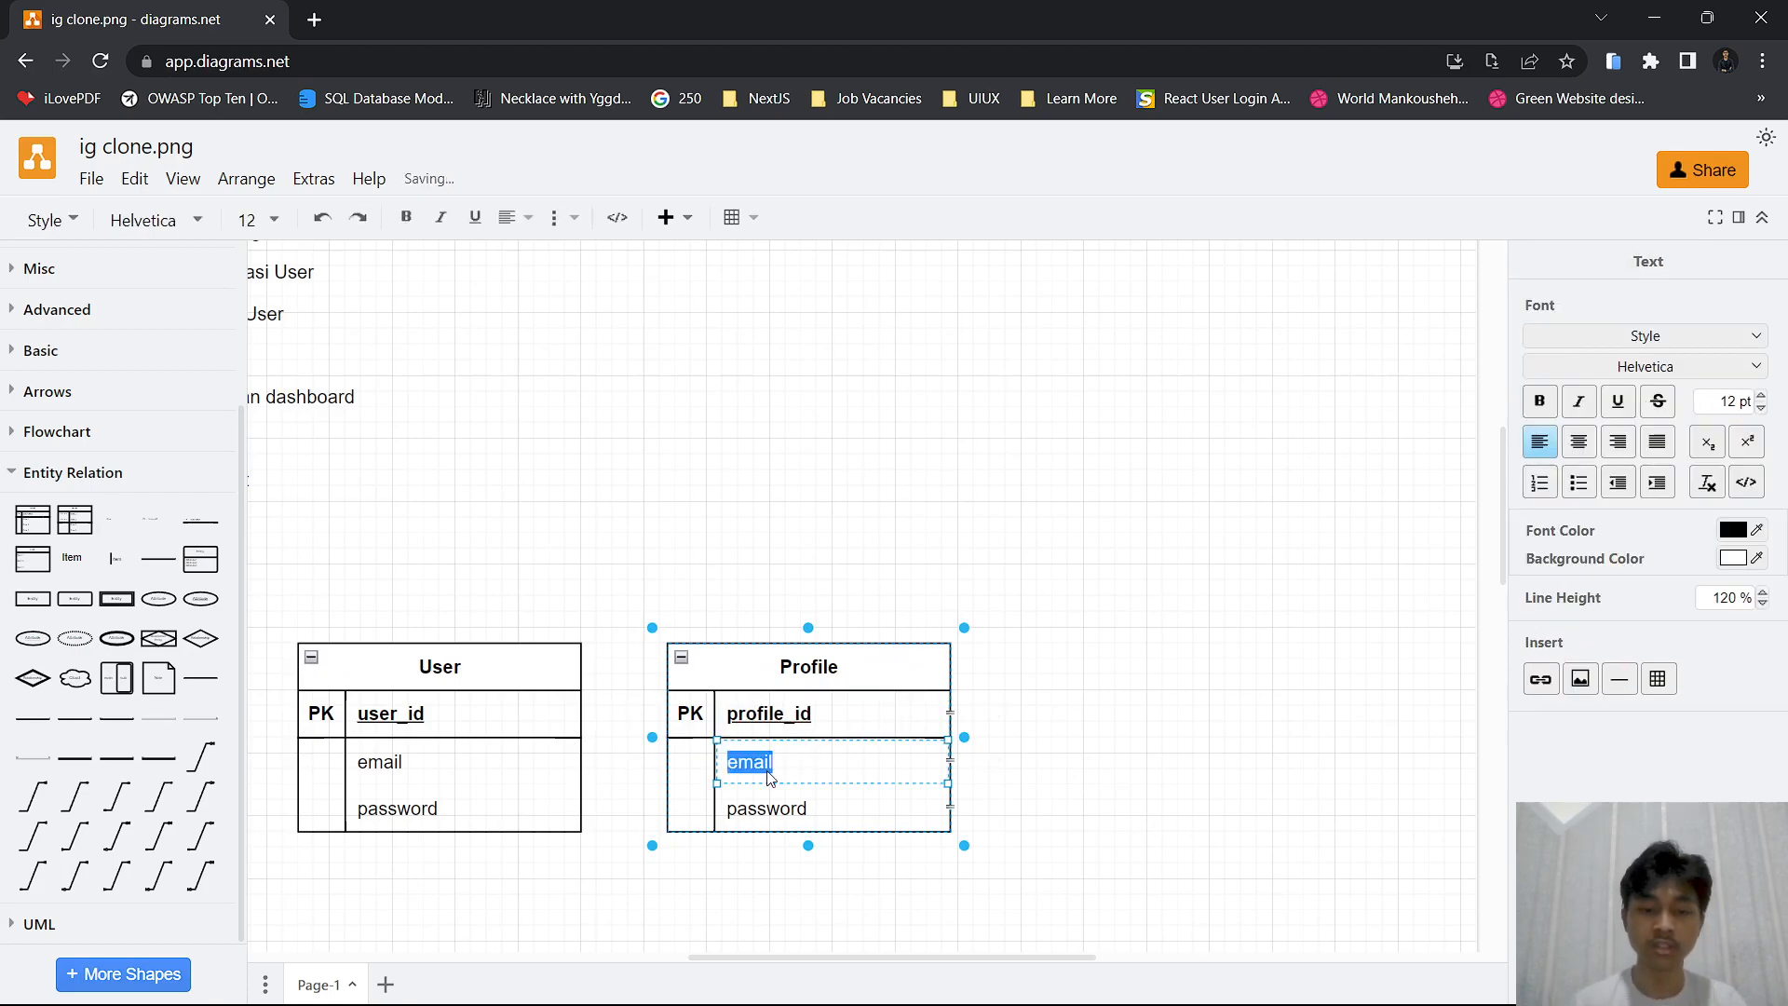
text(nama)
key(BackSpace)
key(BackSpace)
key(BackSpace)
key(BackSpace)
text(profile)
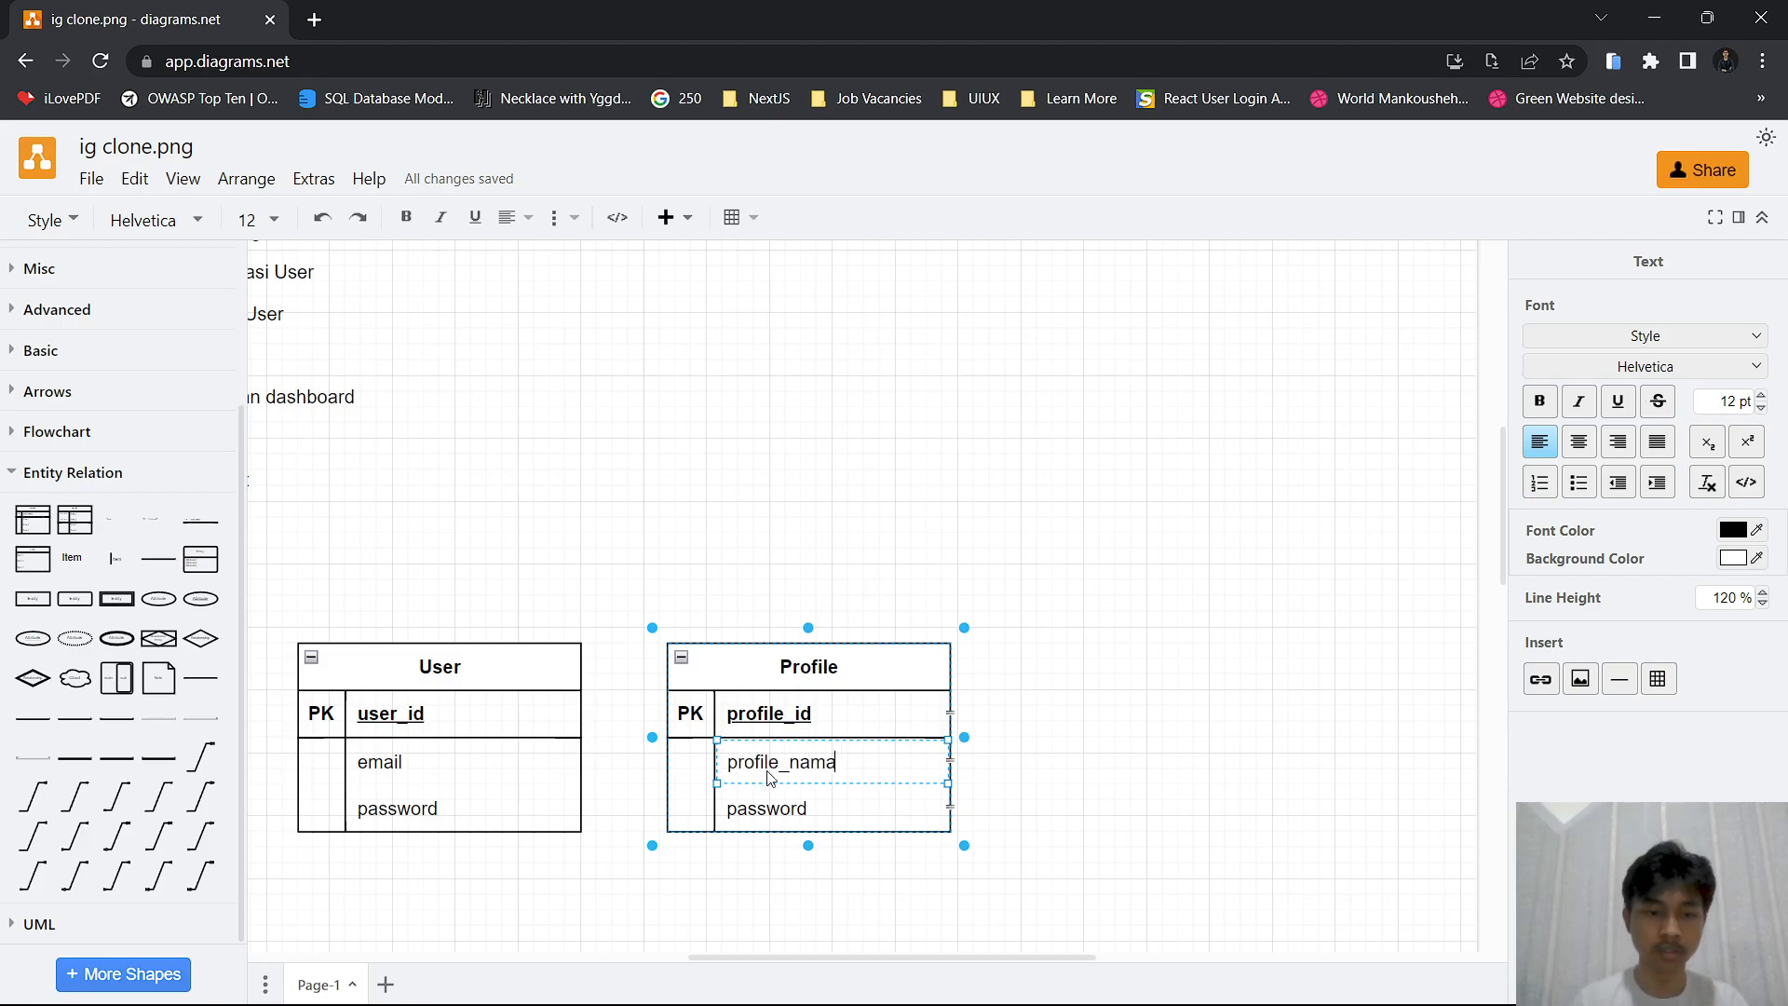
Prefix the User table's email and password rows with "user_", making them user_email and user_password
click(520, 758)
double_click(378, 762)
key(Home)
text(user_)
key(End)
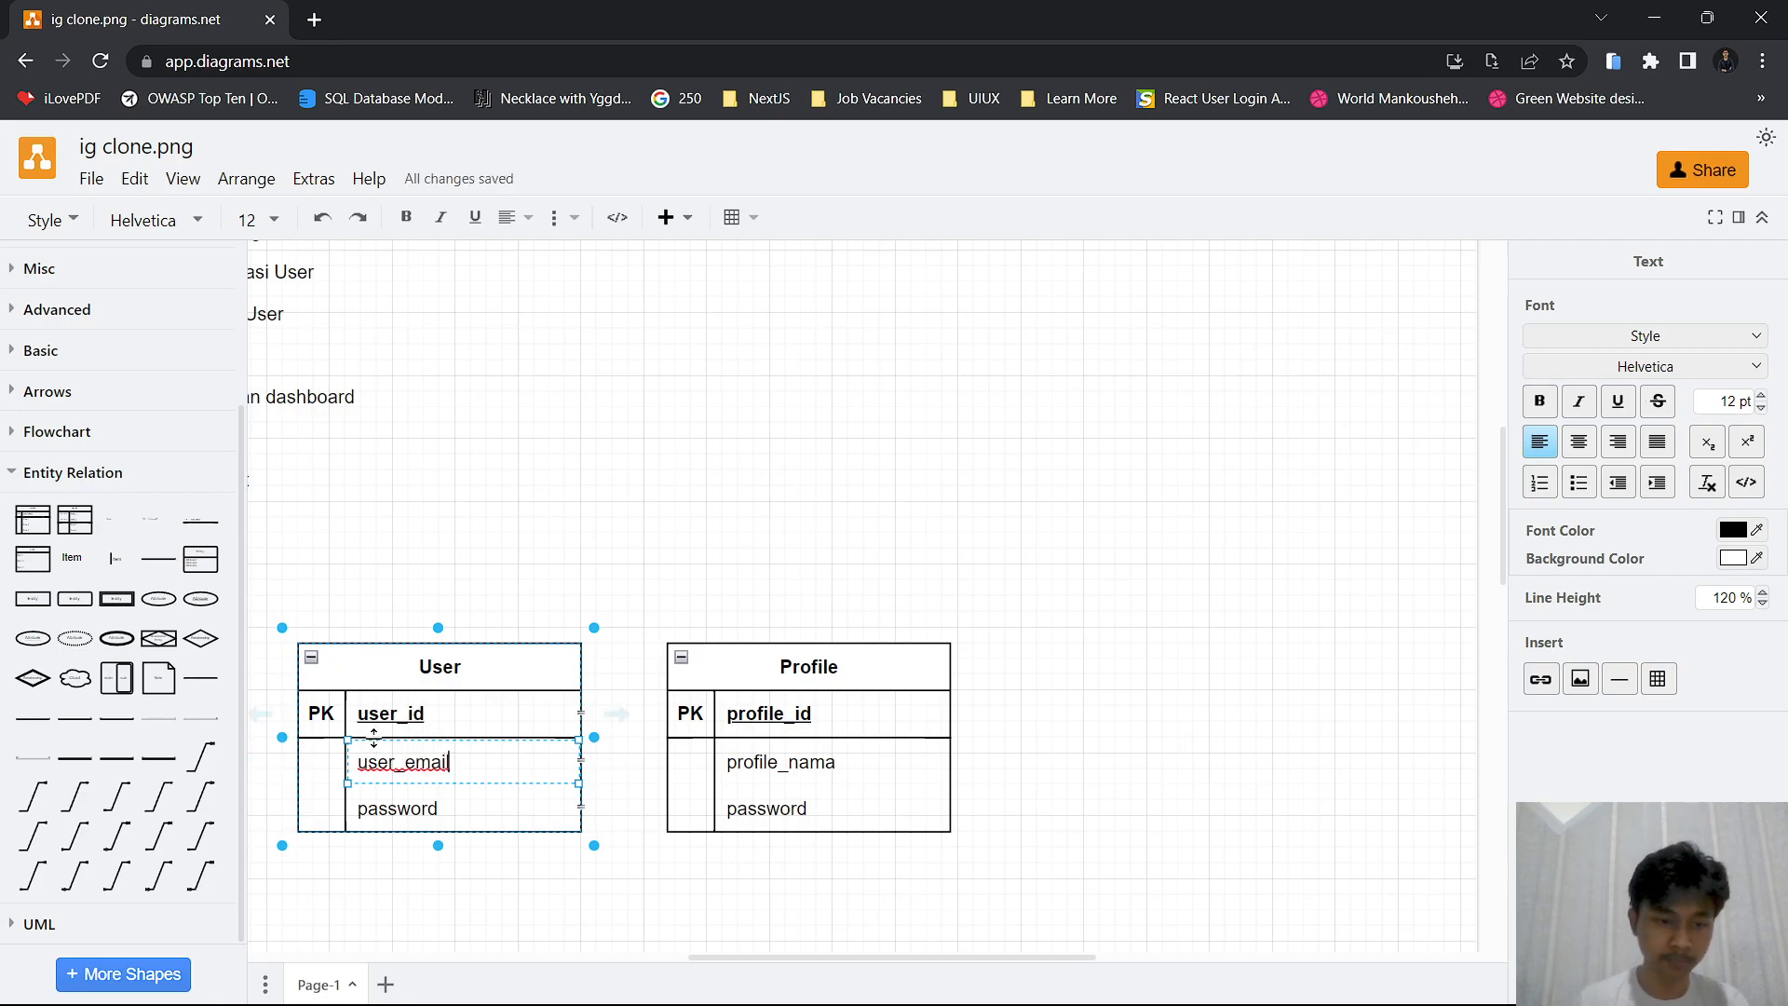
double_click(365, 807)
key(Home)
text(user_)
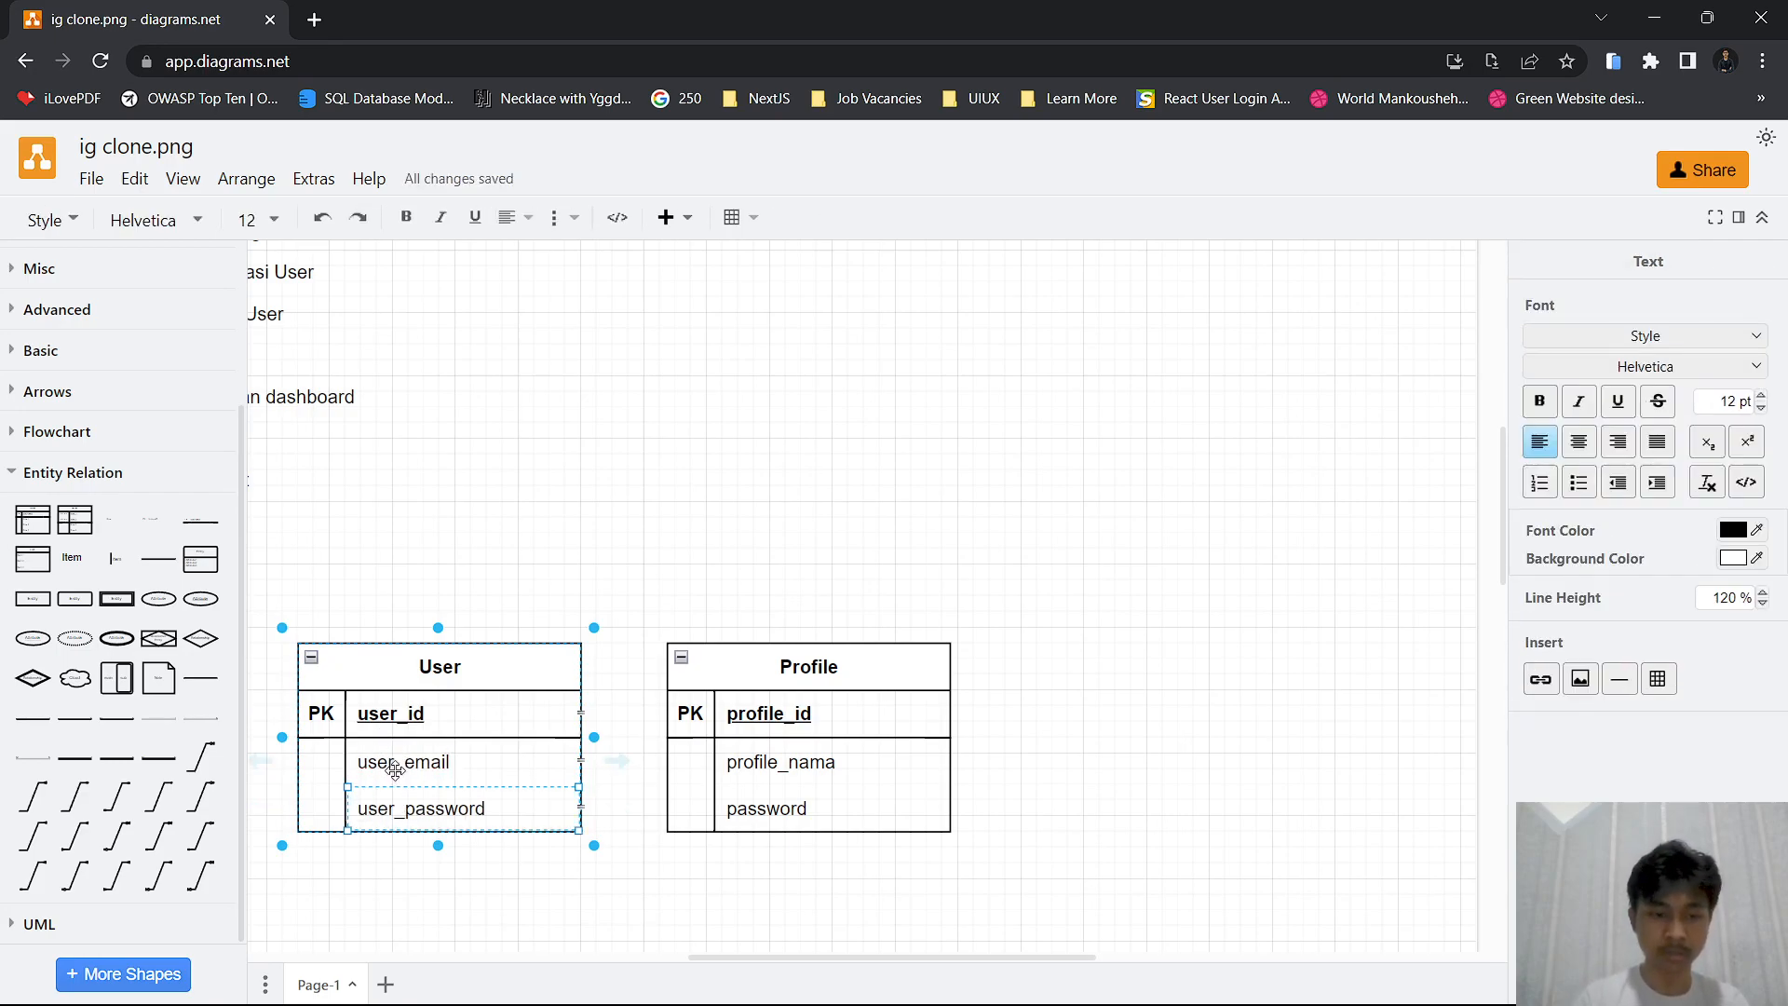
Rename the Profile table's password row as profile_picture and add a profile_bio row below it
double_click(757, 809)
key(BackSpace)
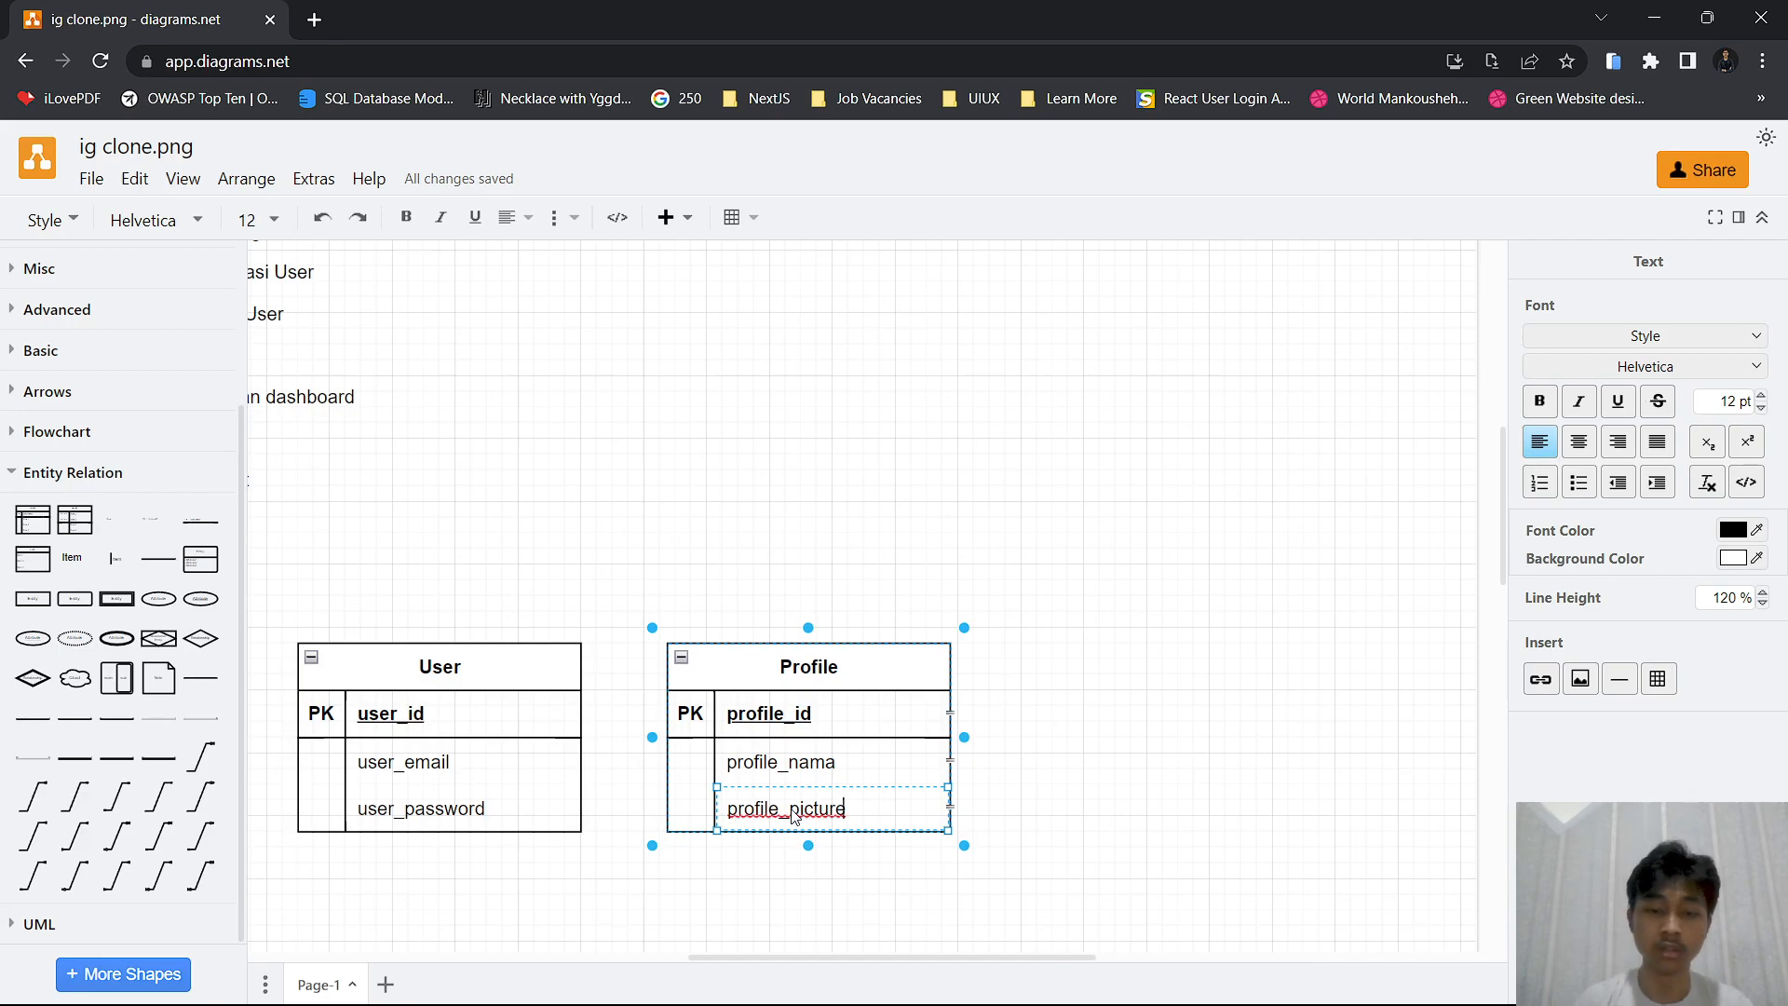
click(903, 689)
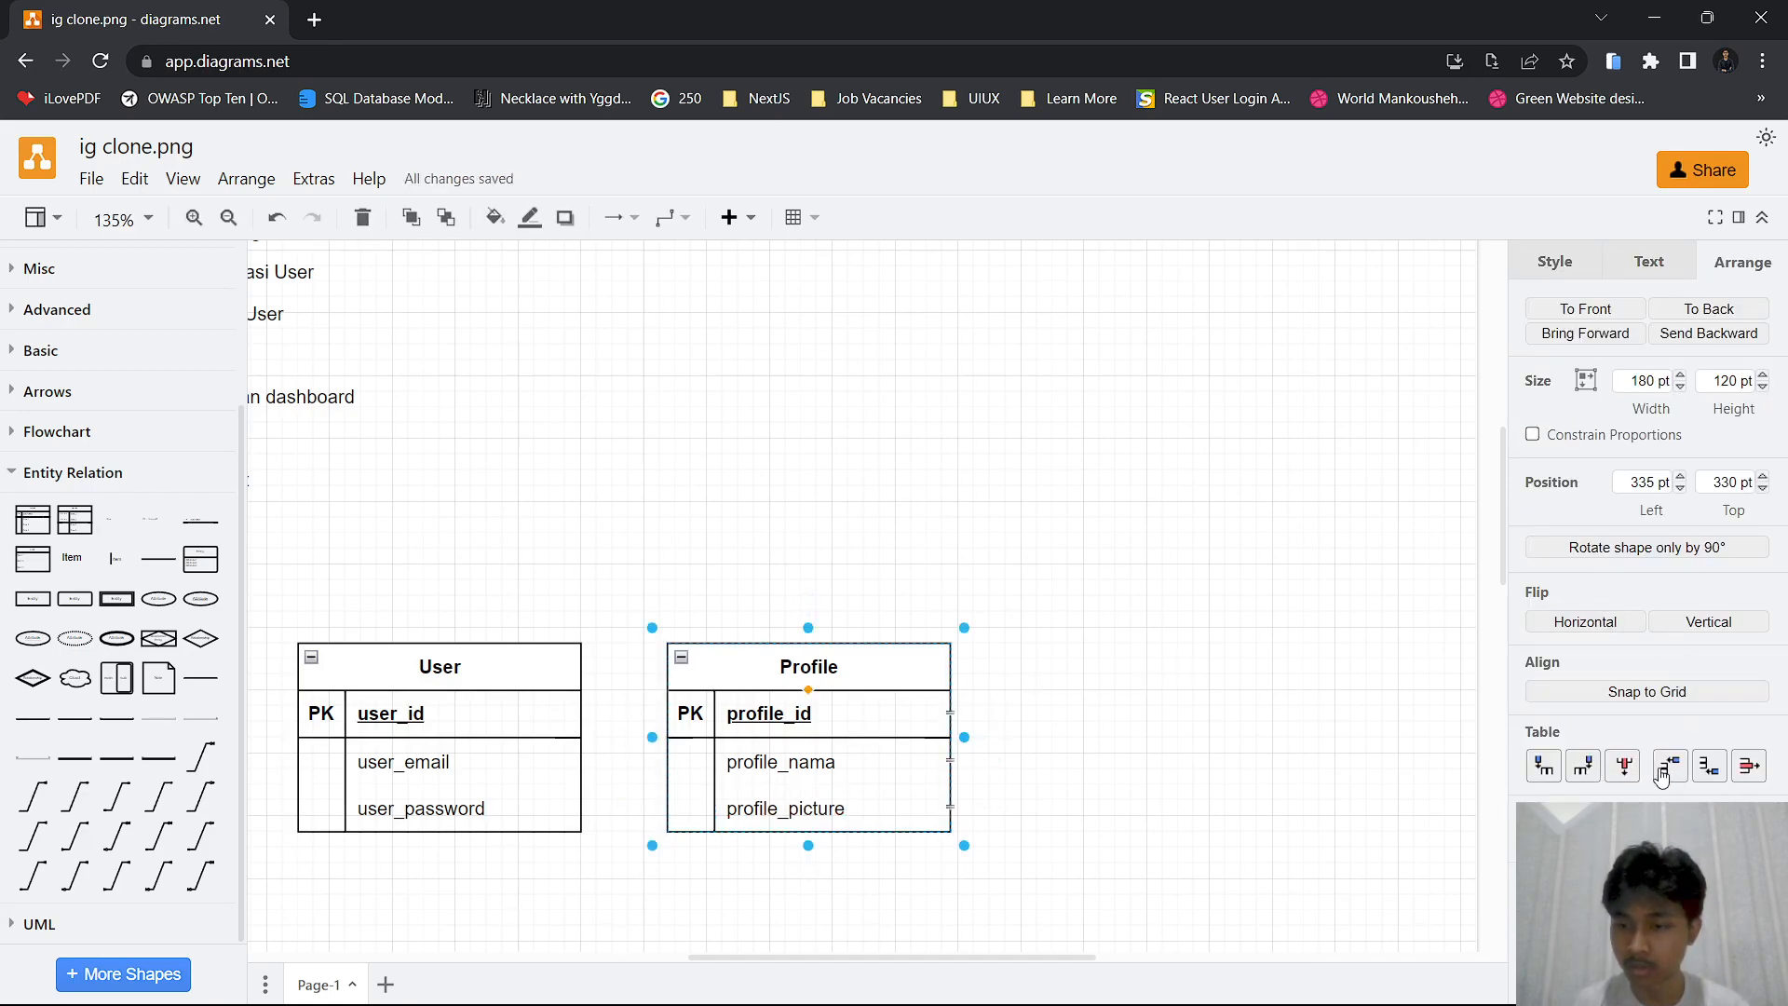
click(1705, 779)
click(794, 853)
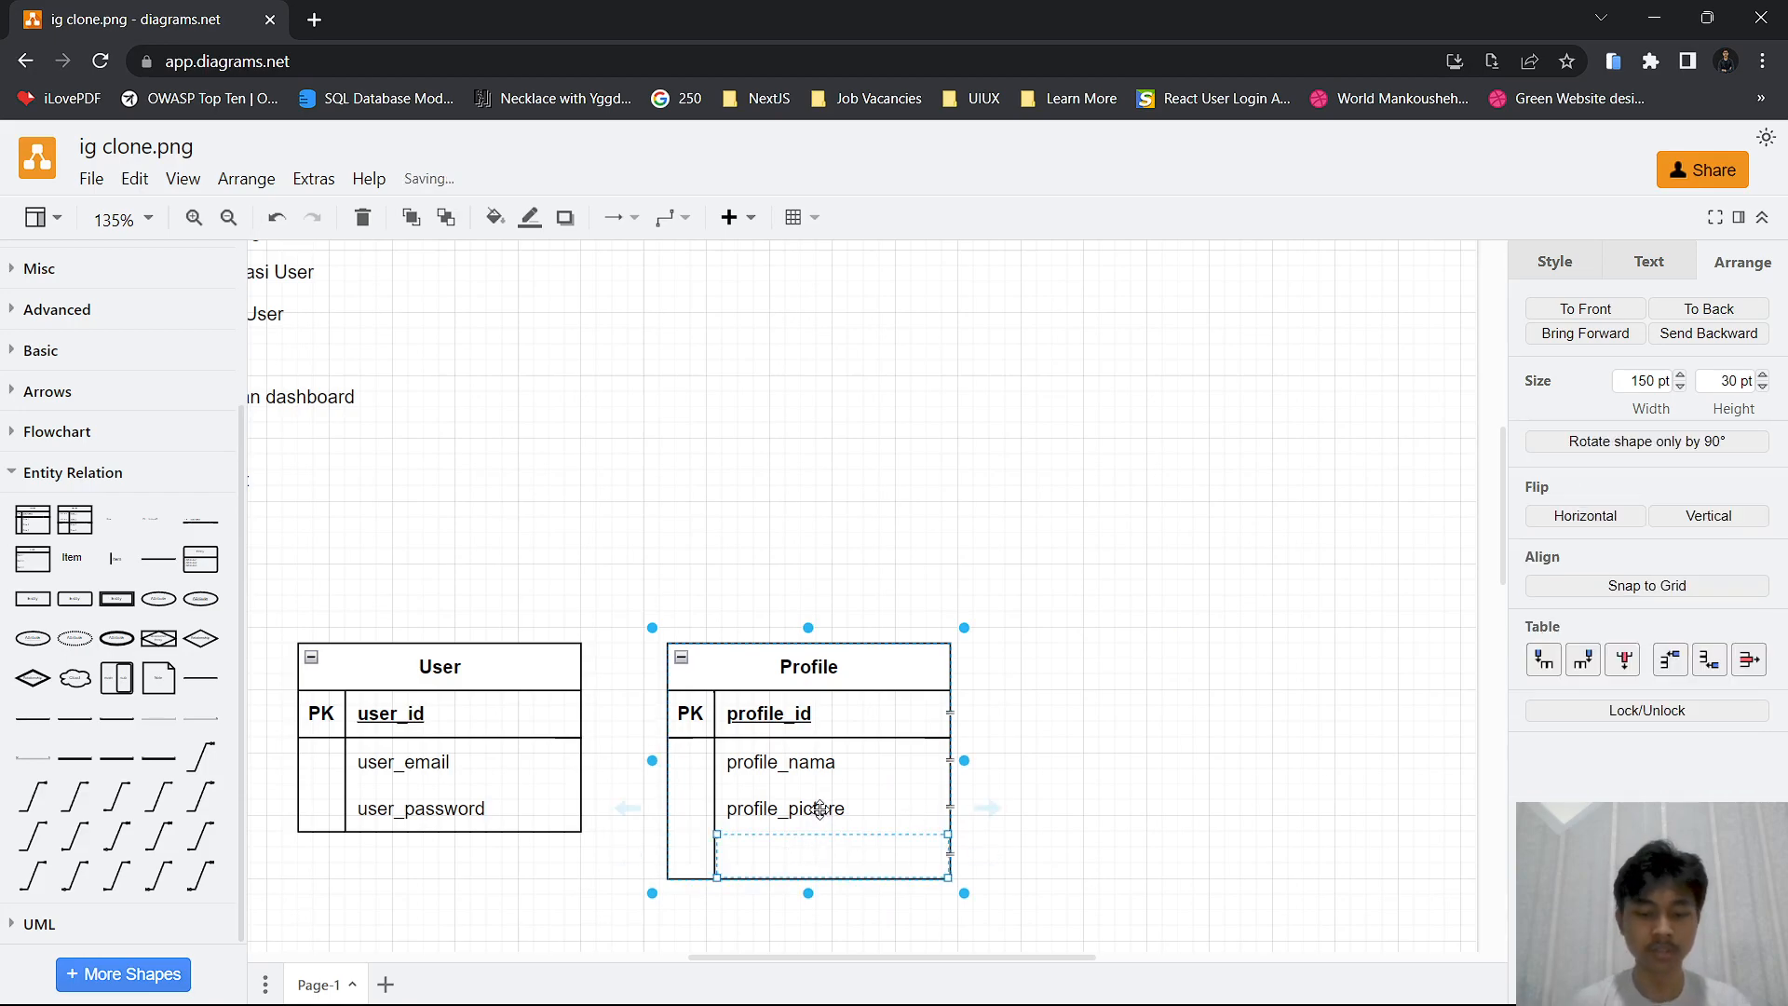
text(pro)
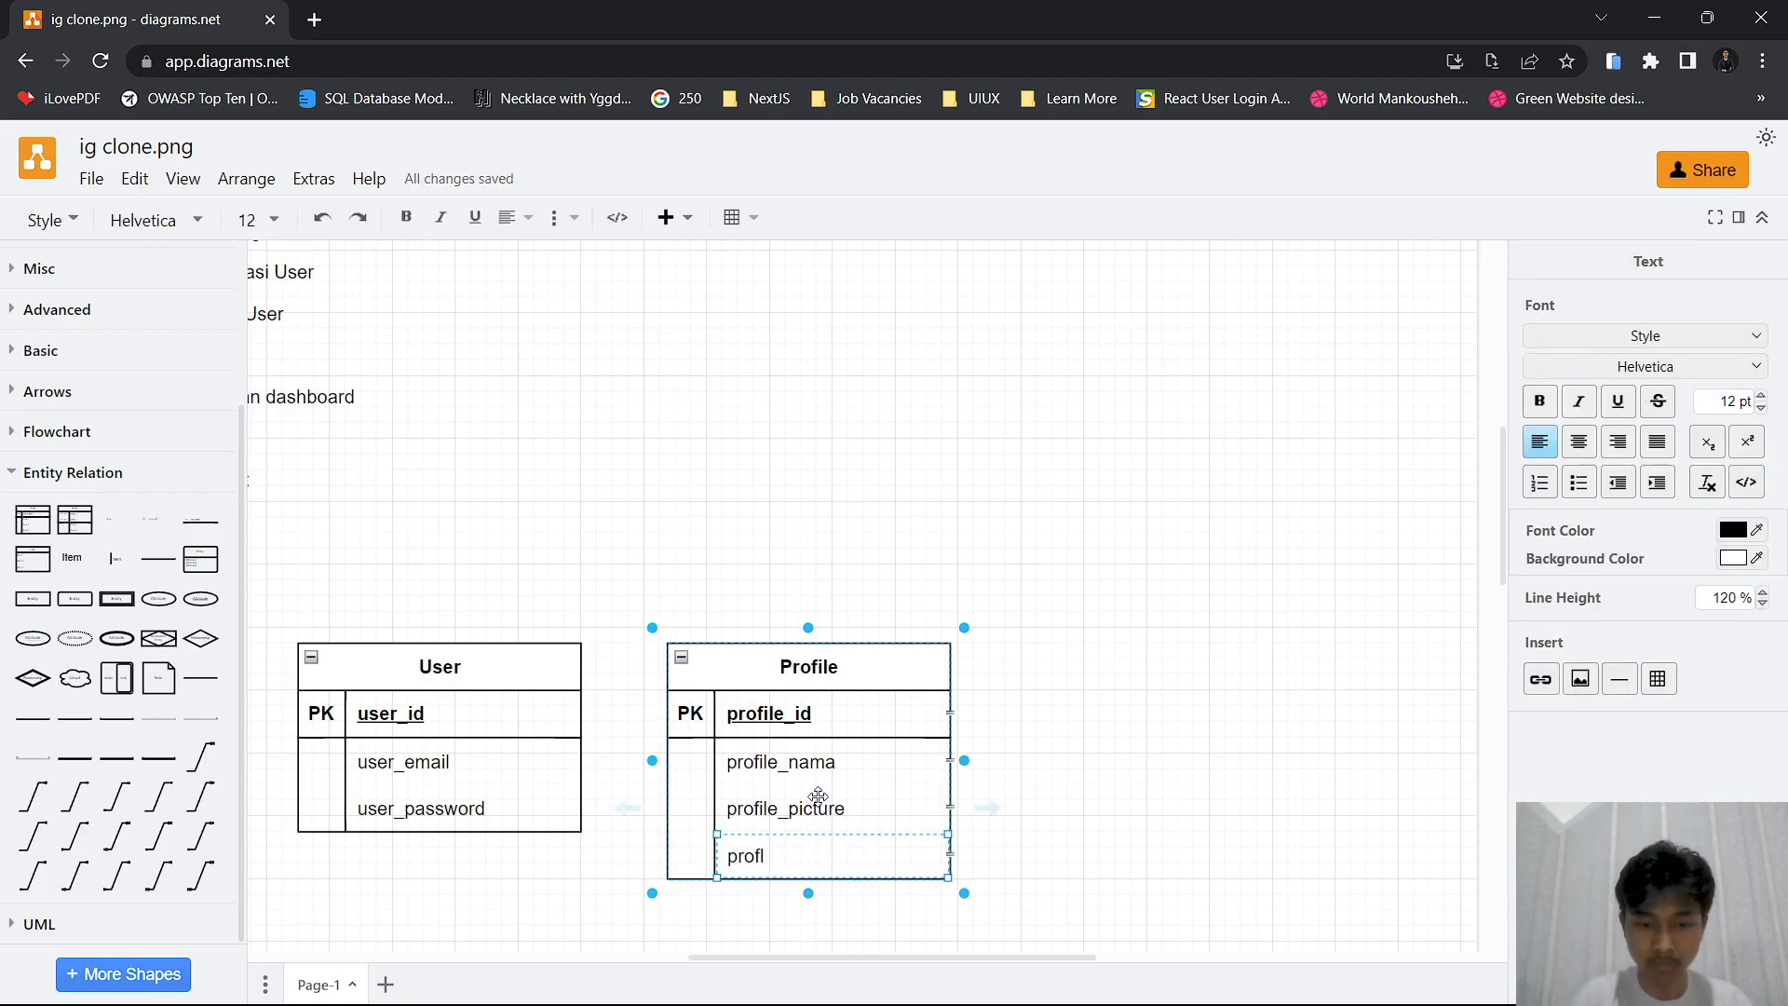
text(file+)
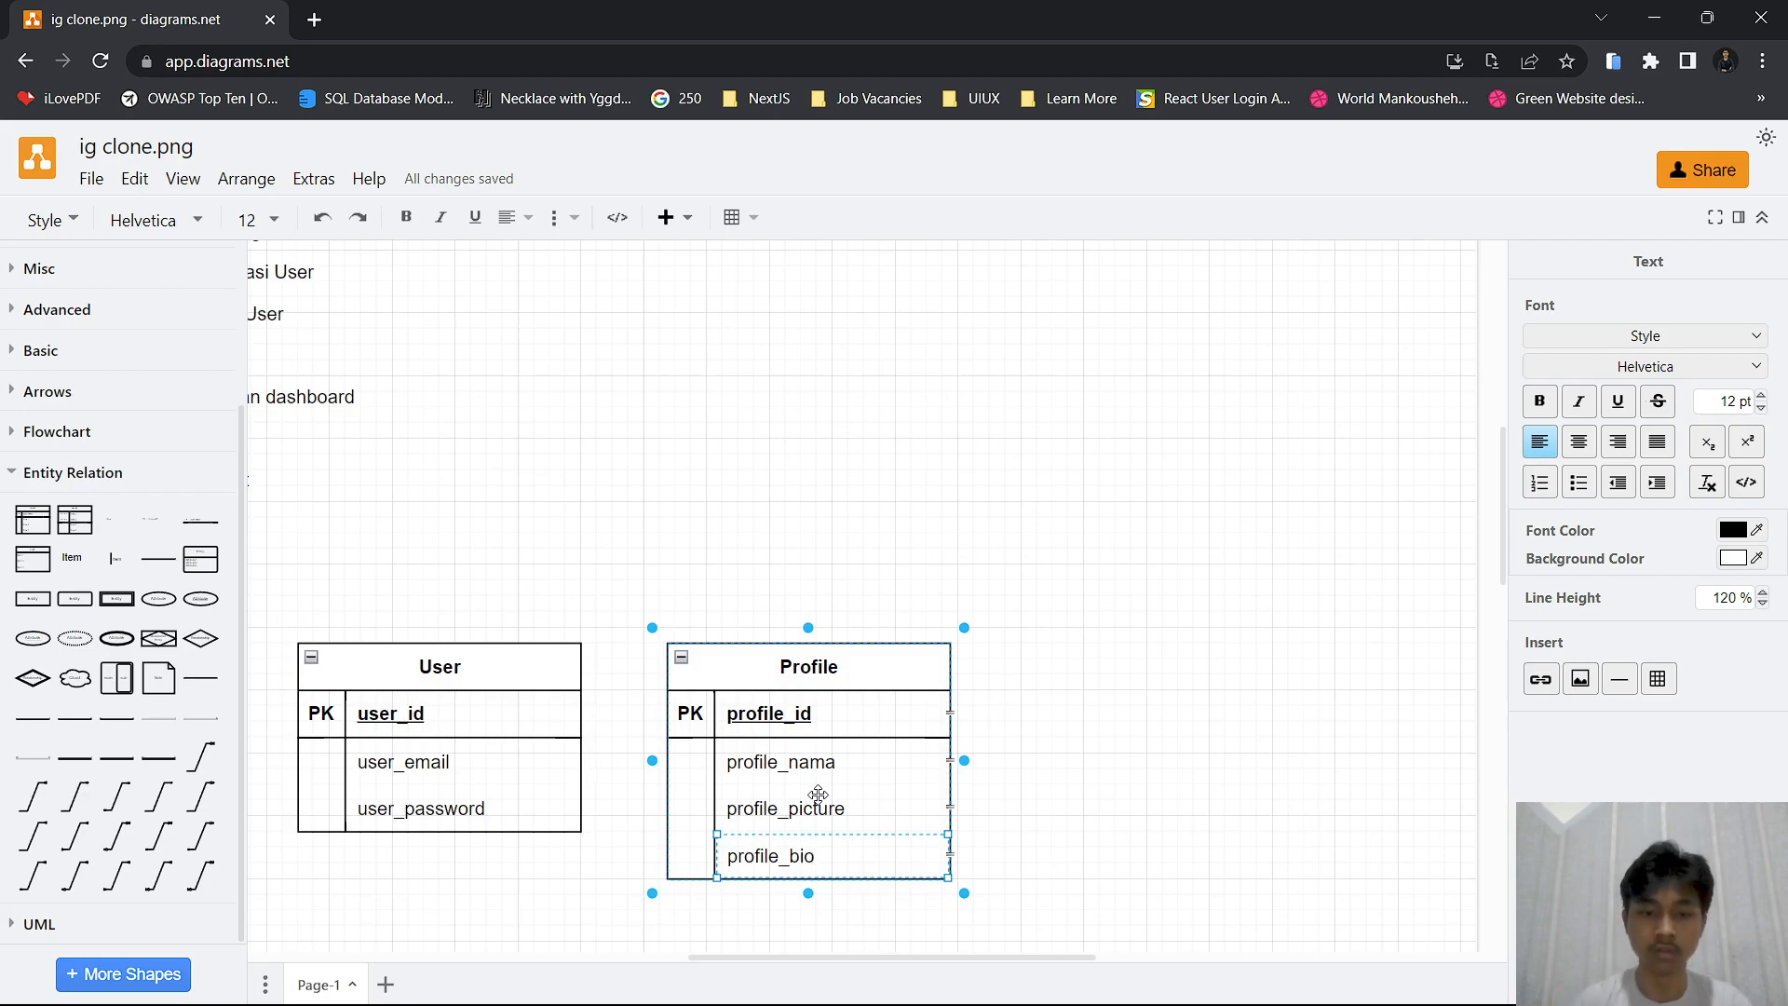
click(1202, 798)
Add an empty row below profile_bio in the Profile table and mark its key cell "FK"
scroll(931, 698, down, 2)
click(836, 678)
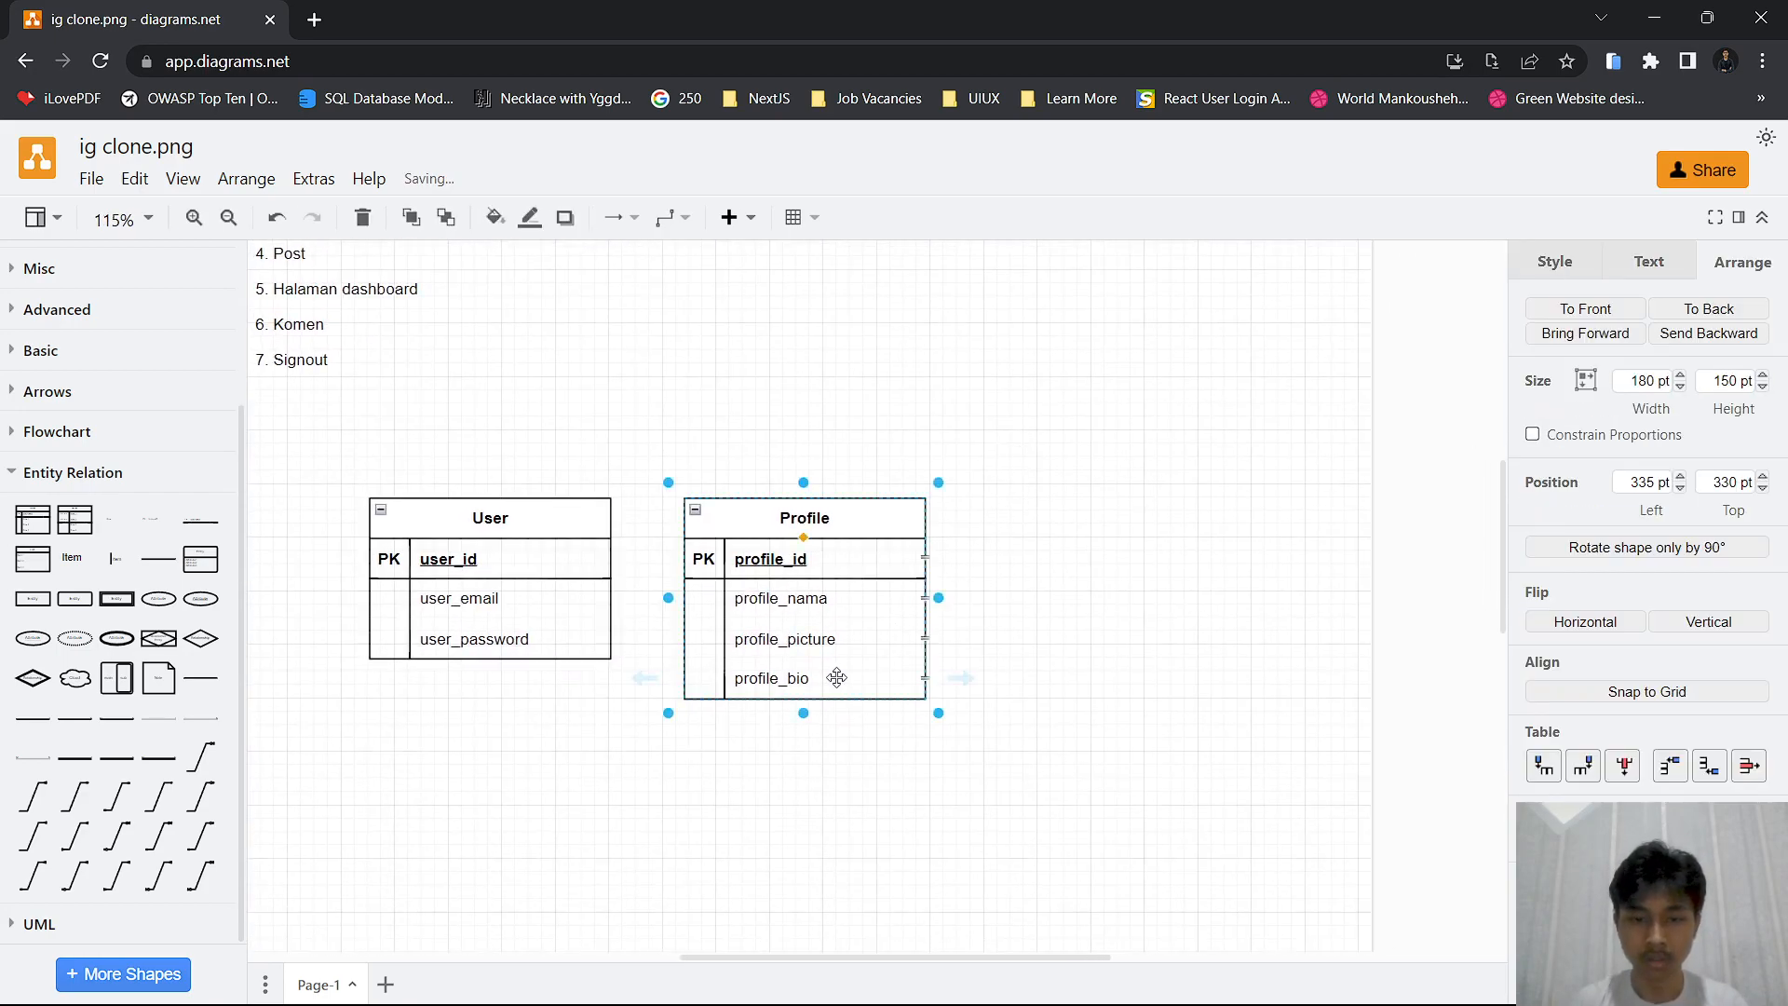
click(1673, 769)
key(ctrl+z)
click(1713, 766)
click(750, 720)
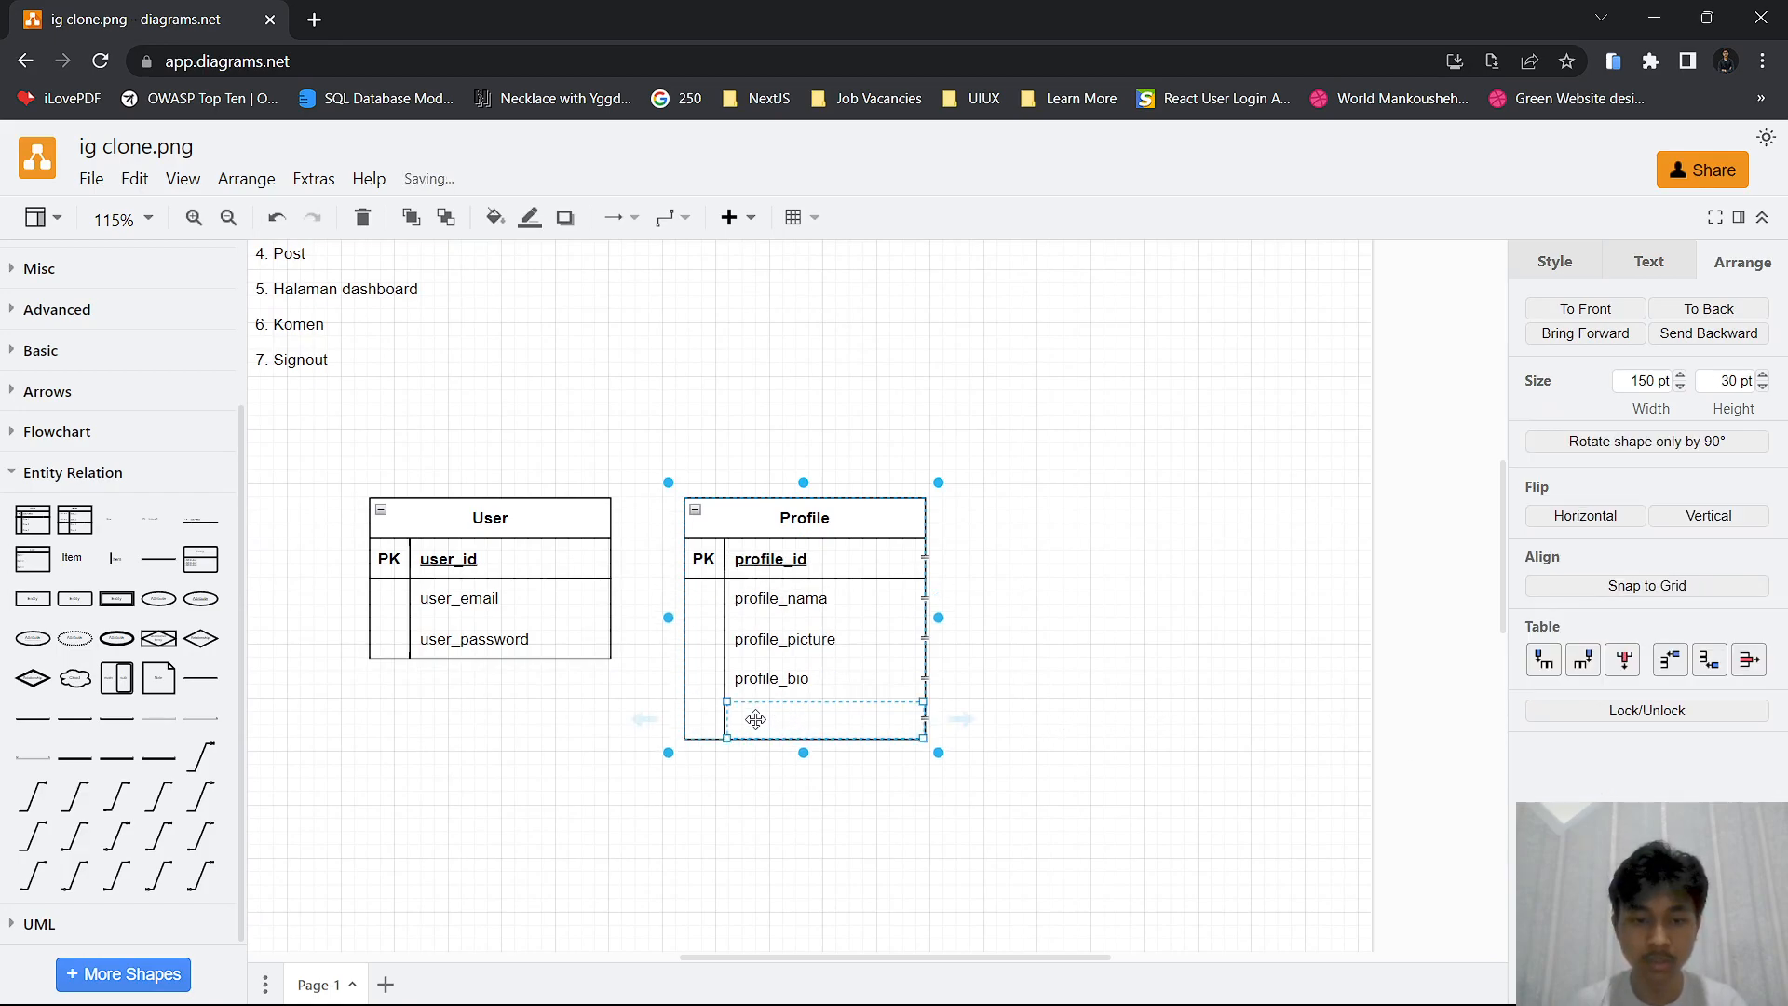
click(710, 720)
text(FK)
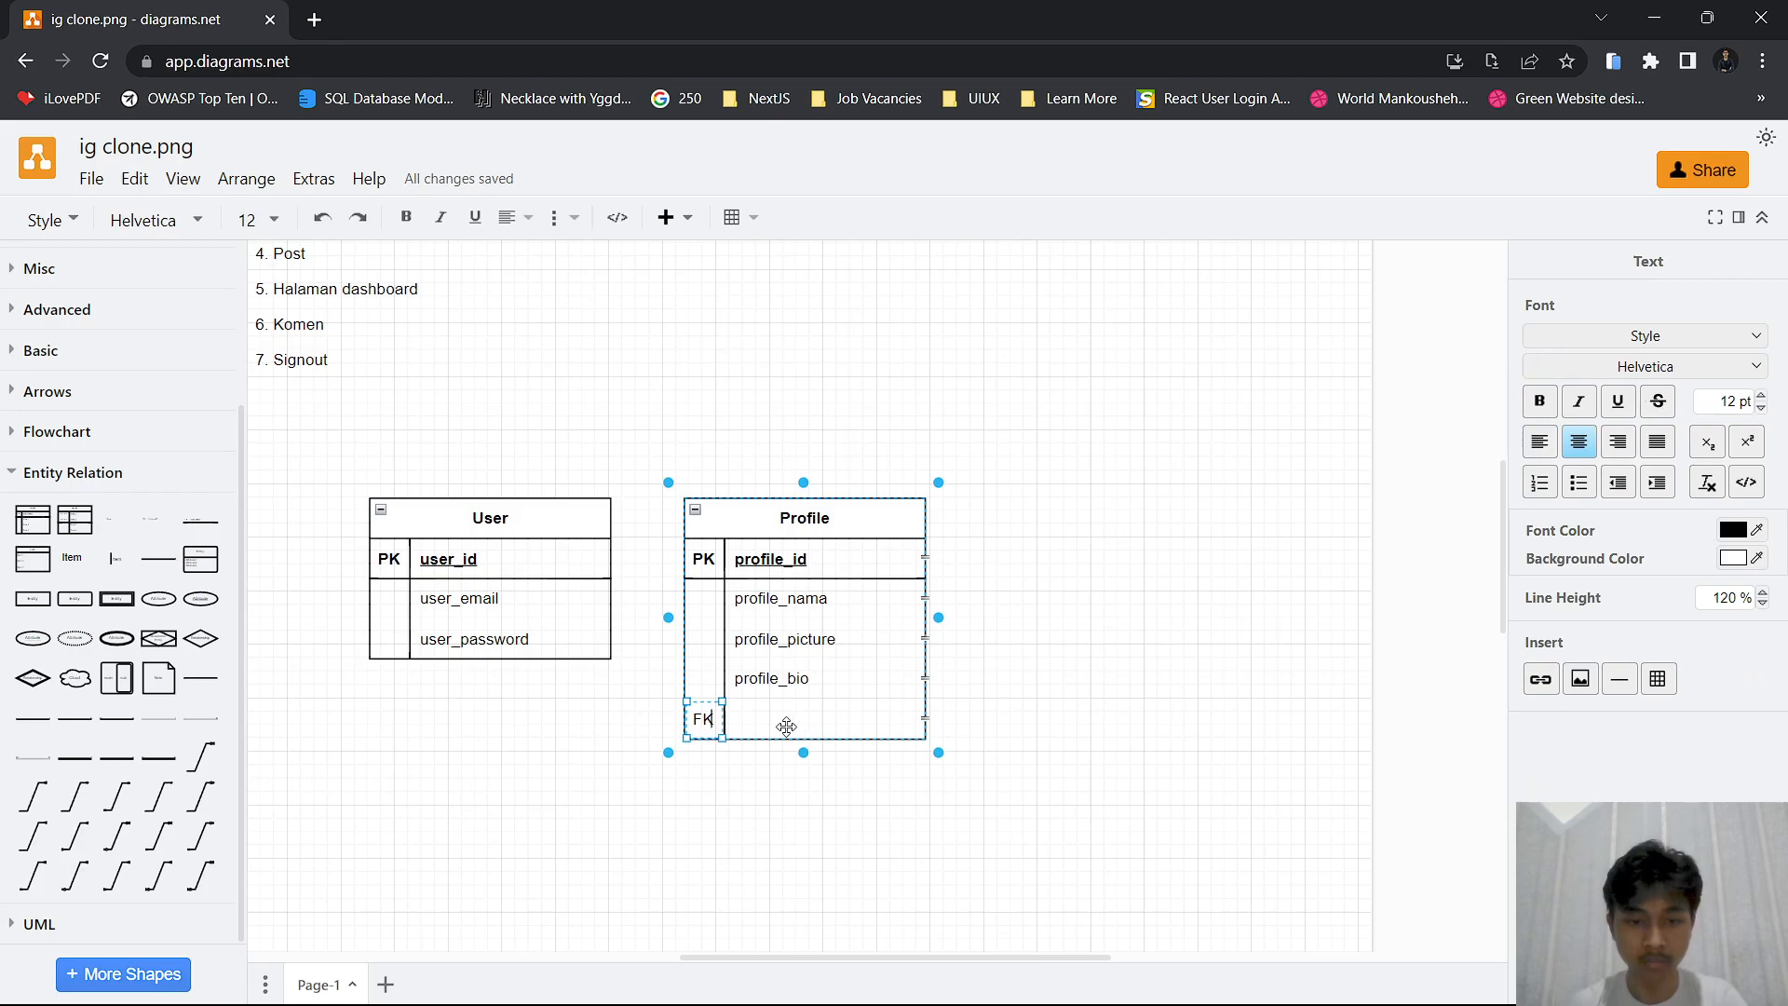
Name the Profile table's foreign key row user_id
click(787, 725)
text(user_id)
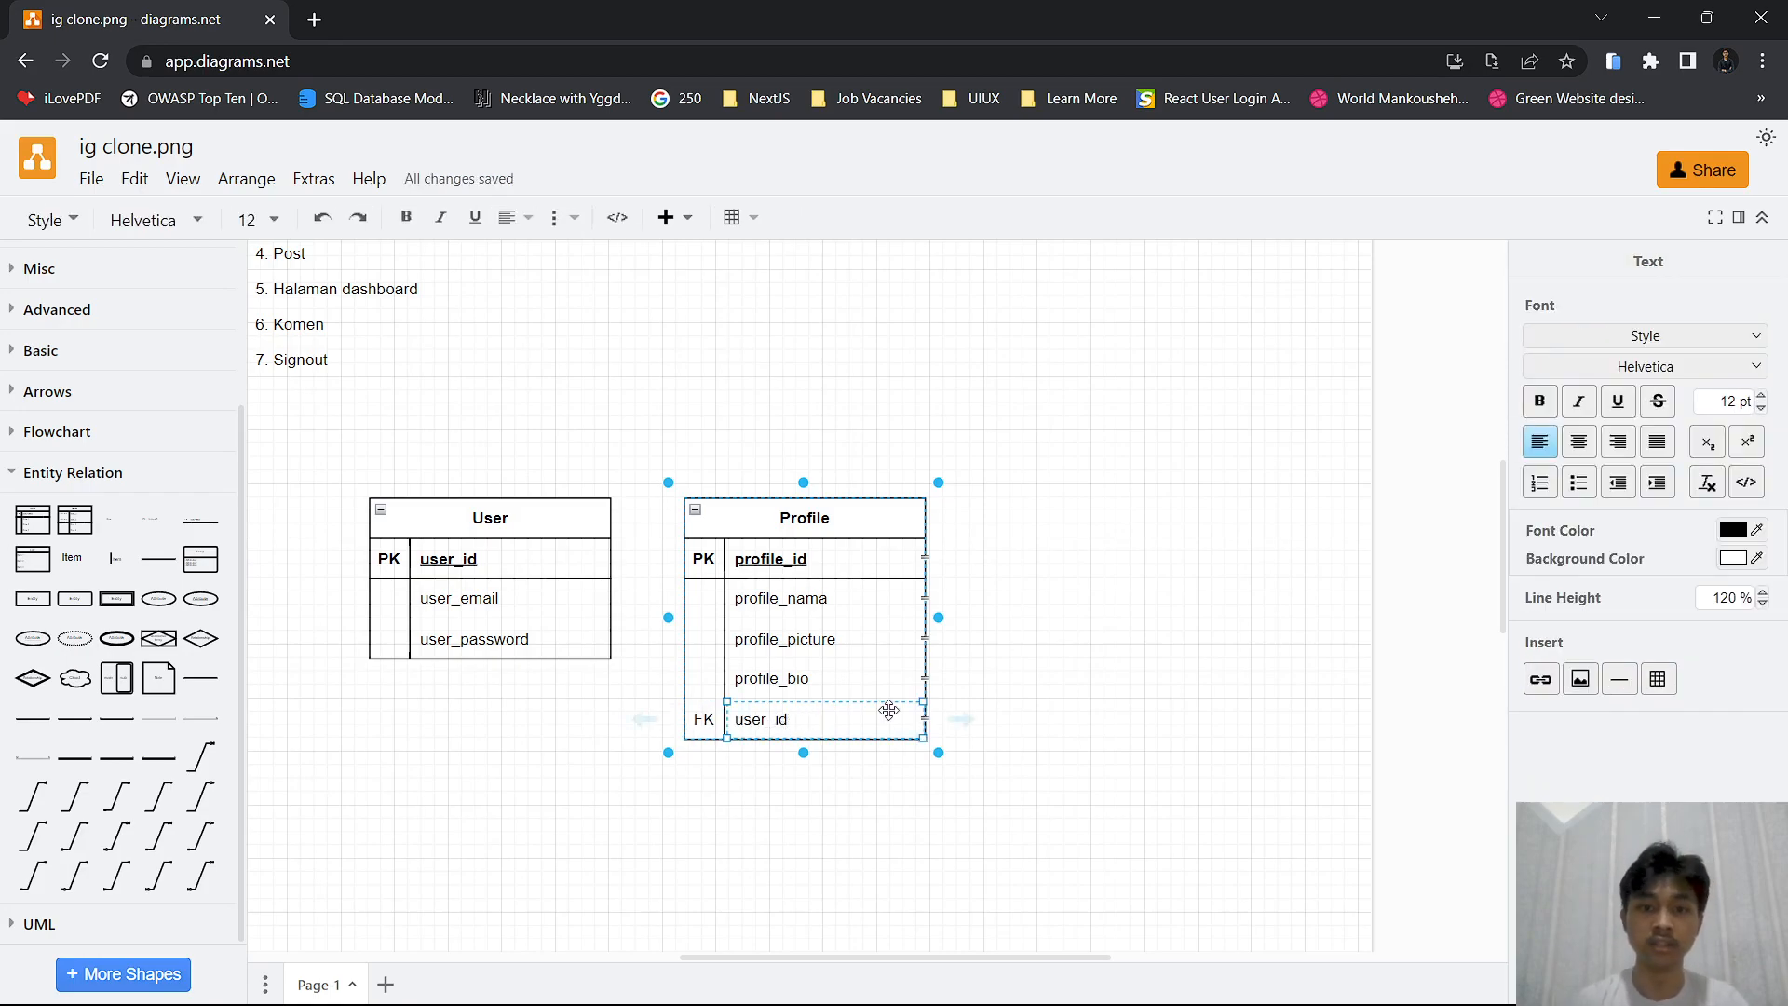
click(1006, 666)
Spread the User and Profile tables apart, to about 10 pt and 370 pt from the left, and place a Relationship diamond between them
drag(529, 520, 364, 559)
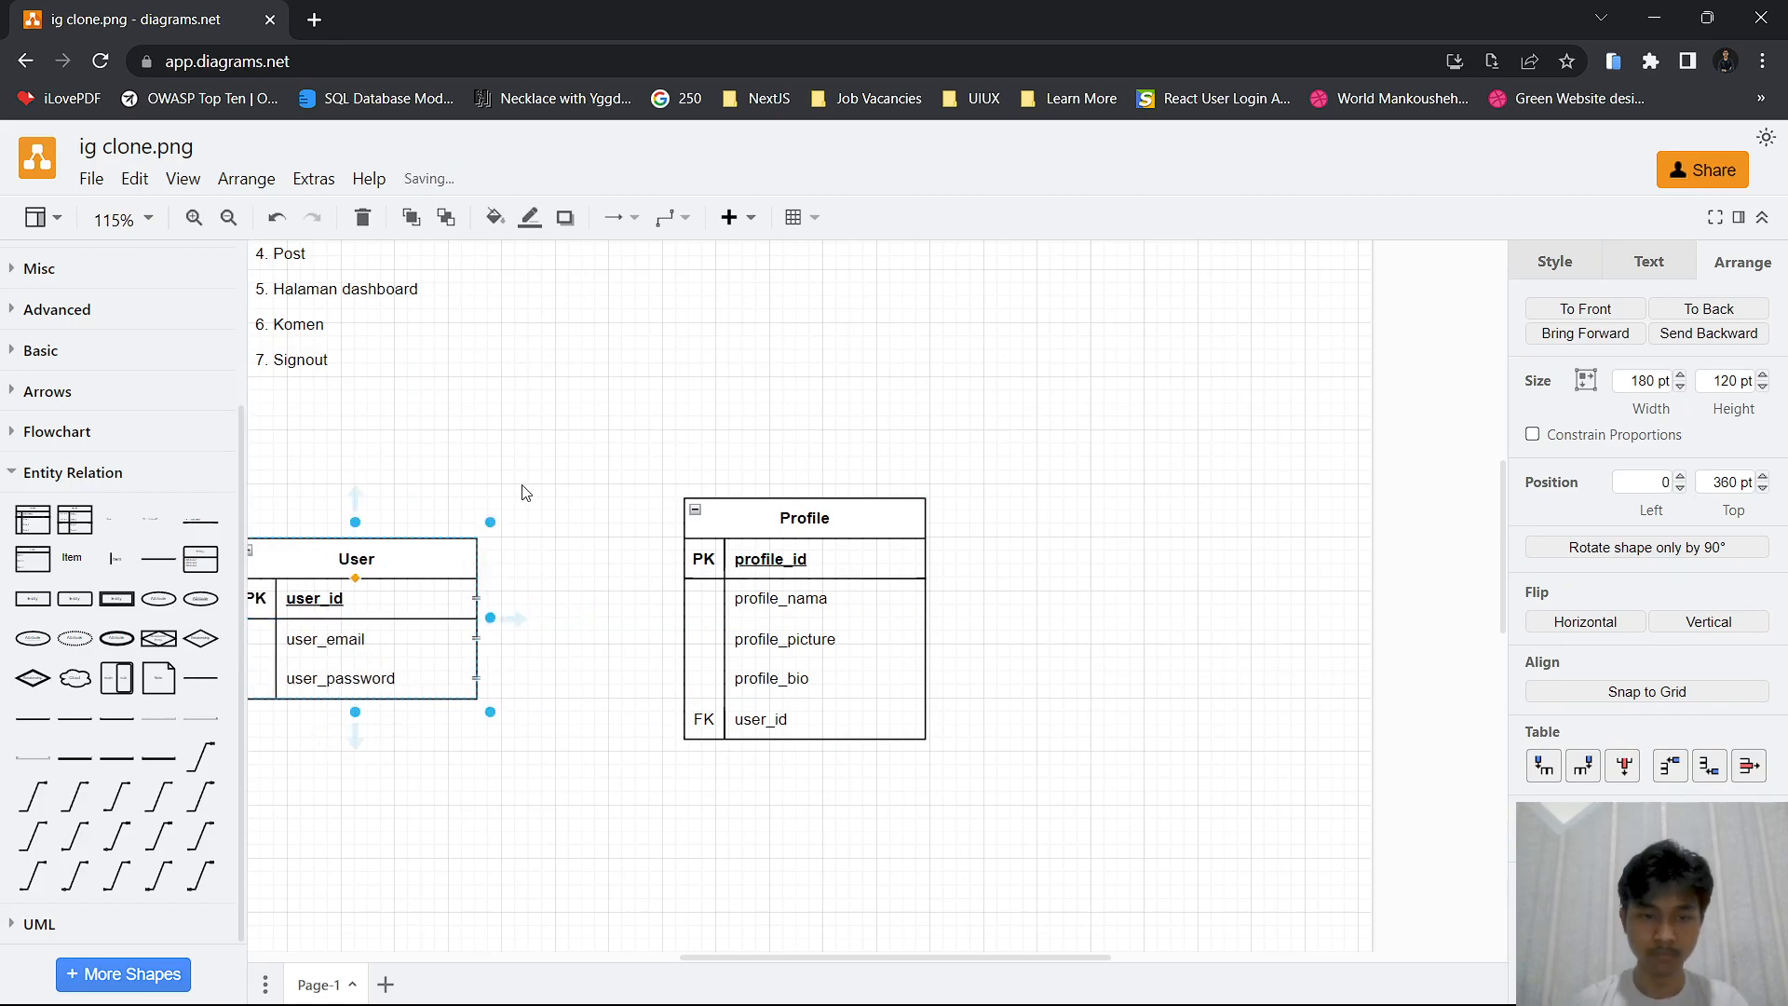
click(835, 443)
drag(718, 511, 732, 511)
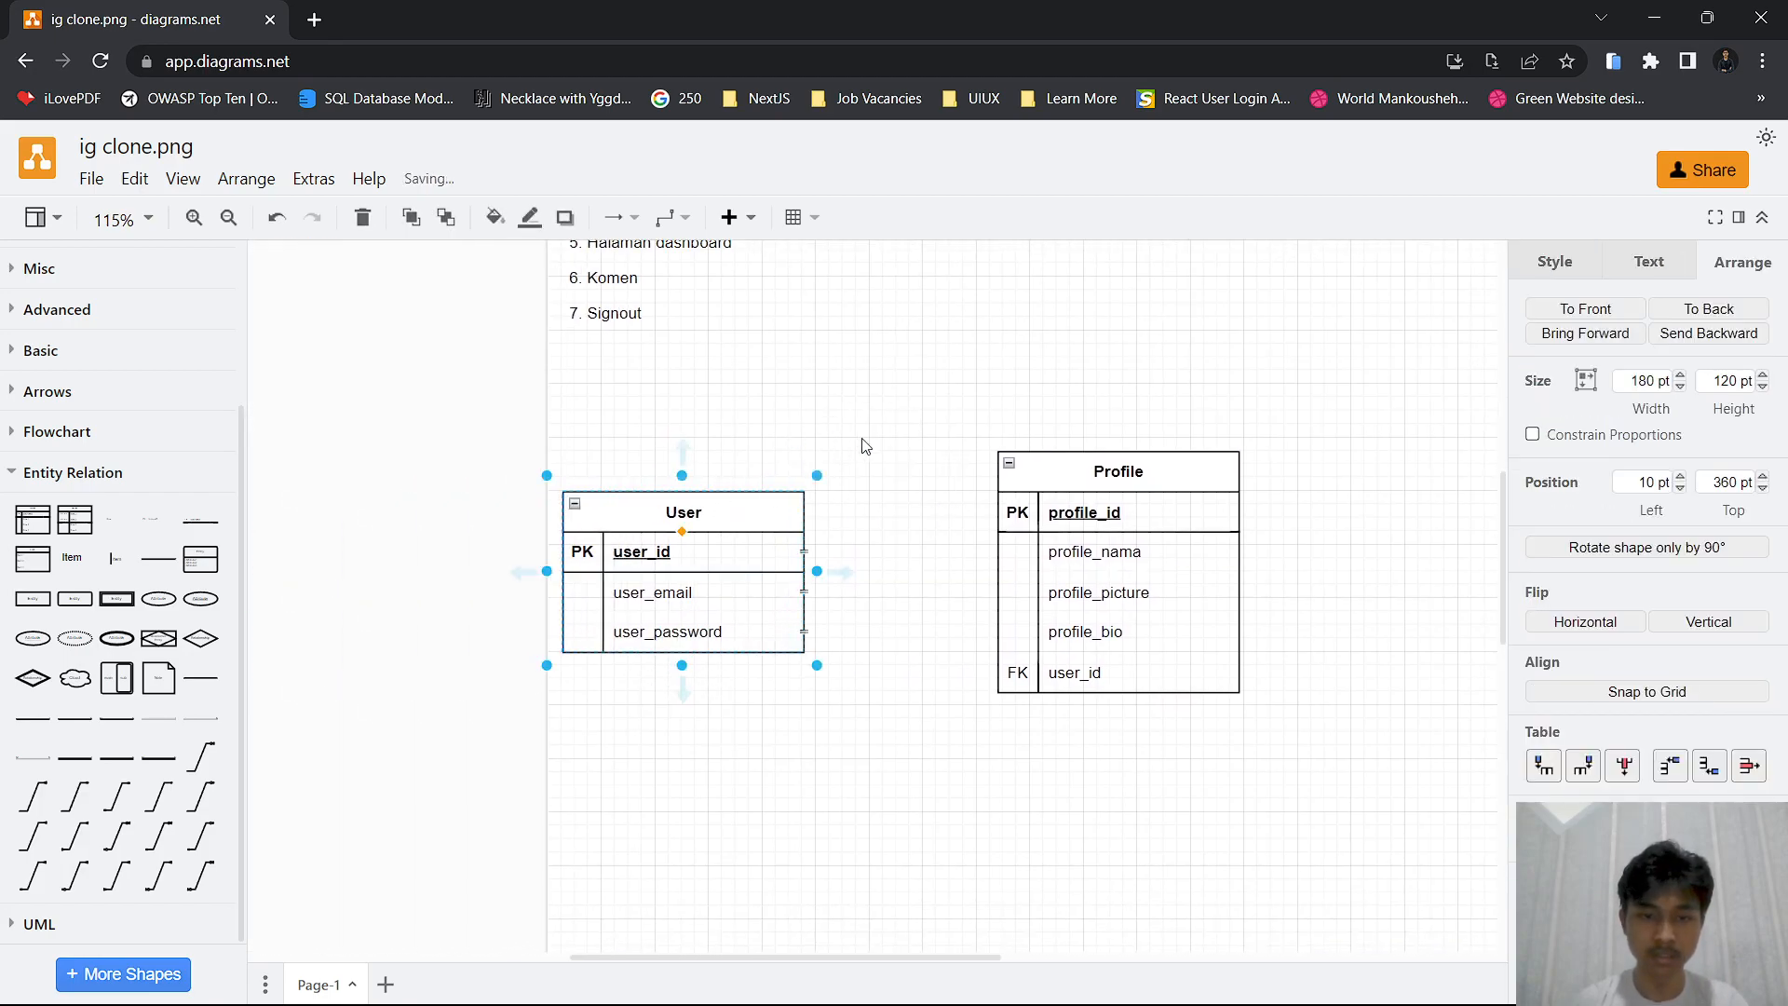
drag(1062, 503, 1108, 503)
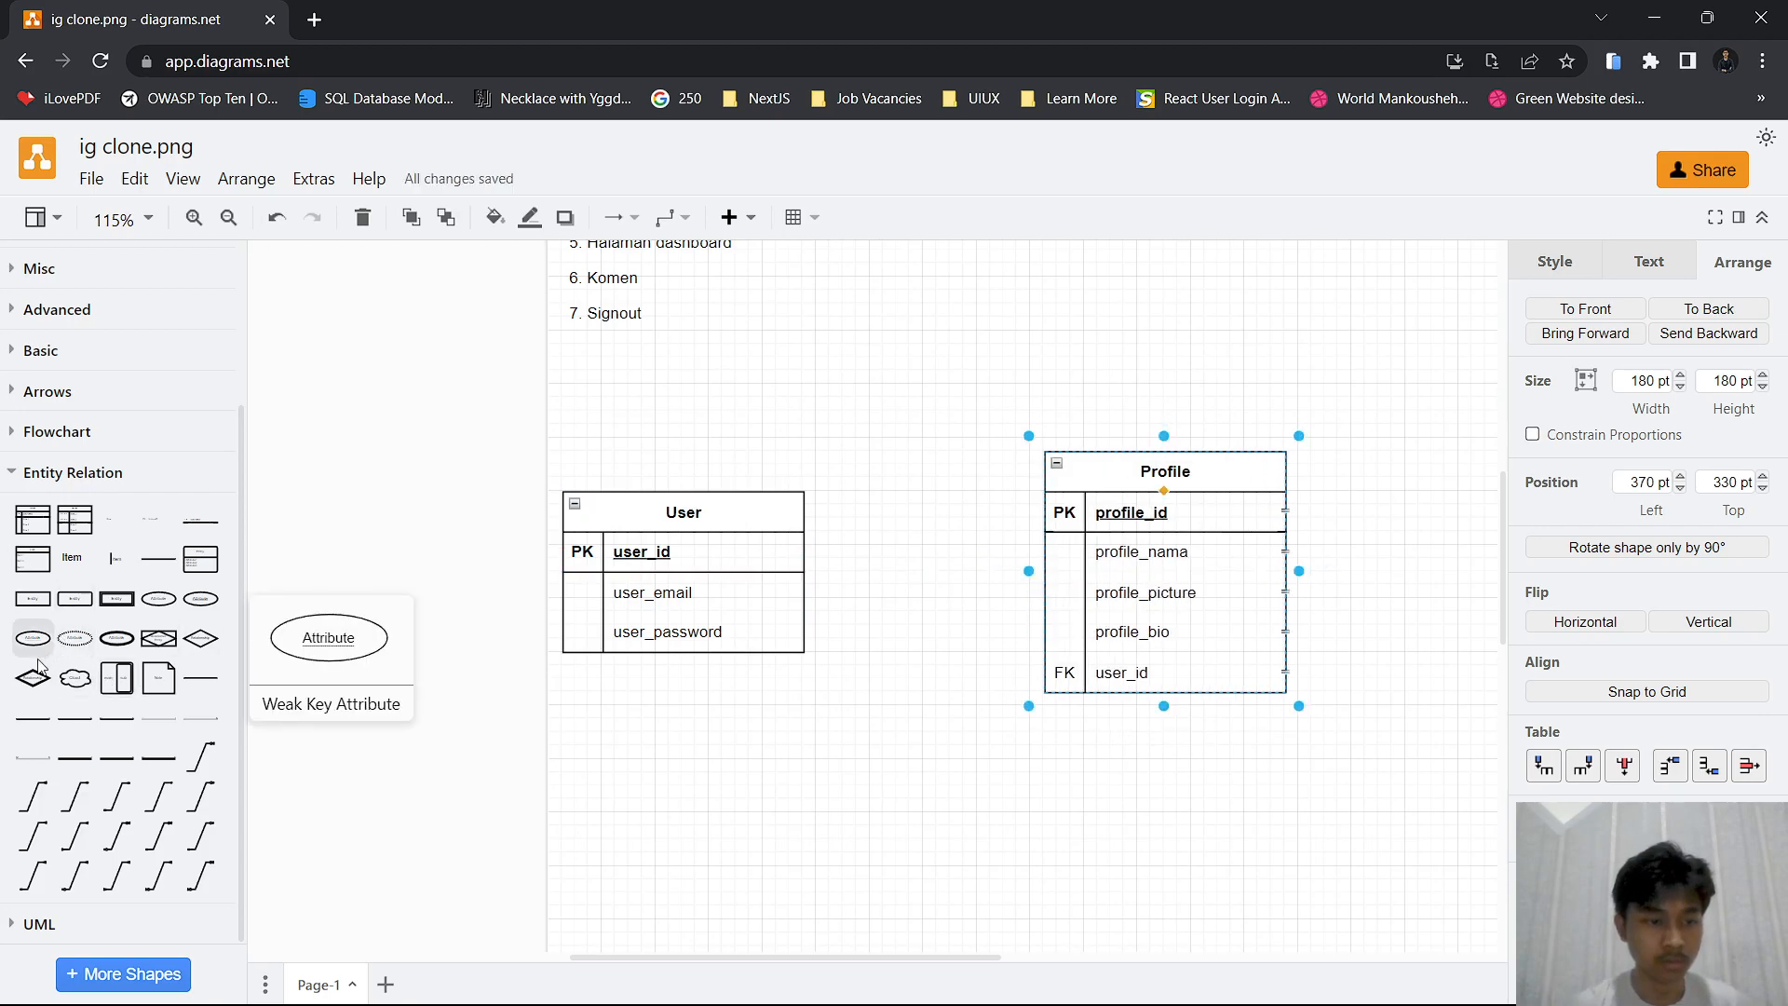
drag(200, 639, 838, 538)
click(846, 442)
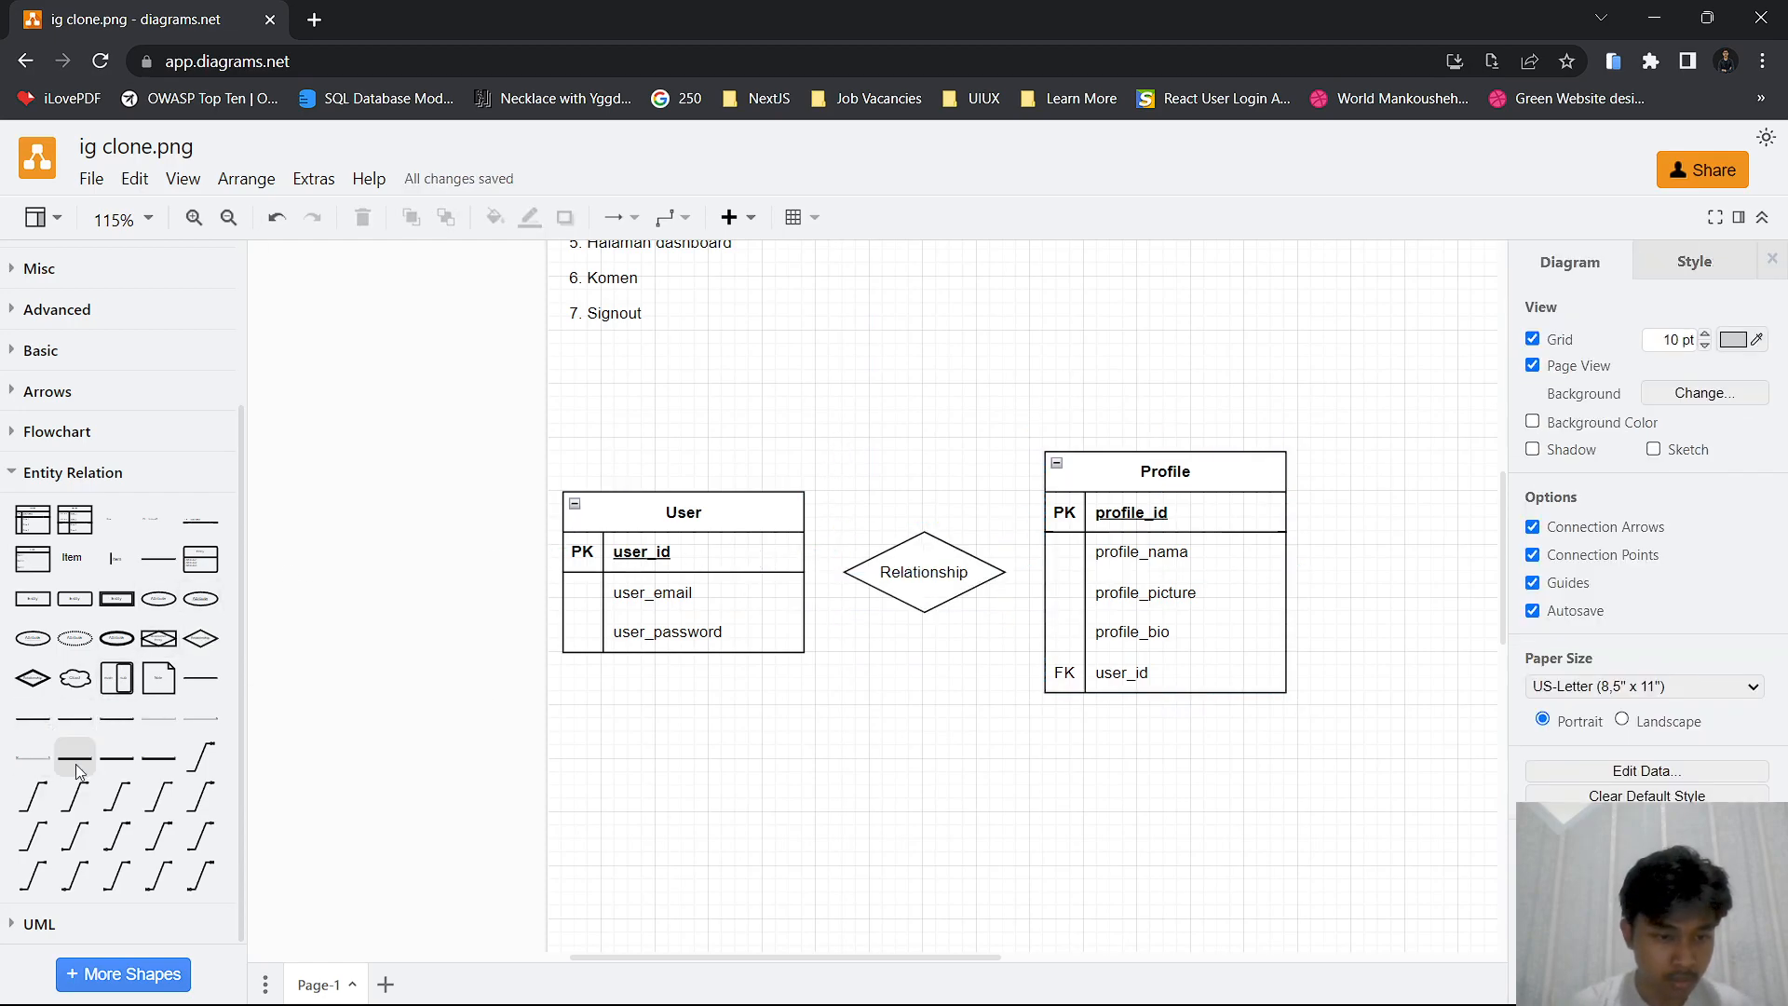
Connect the User table's header to the near corner of the Relationship diamond with a 1 to 1 connector
mouse_move(37, 800)
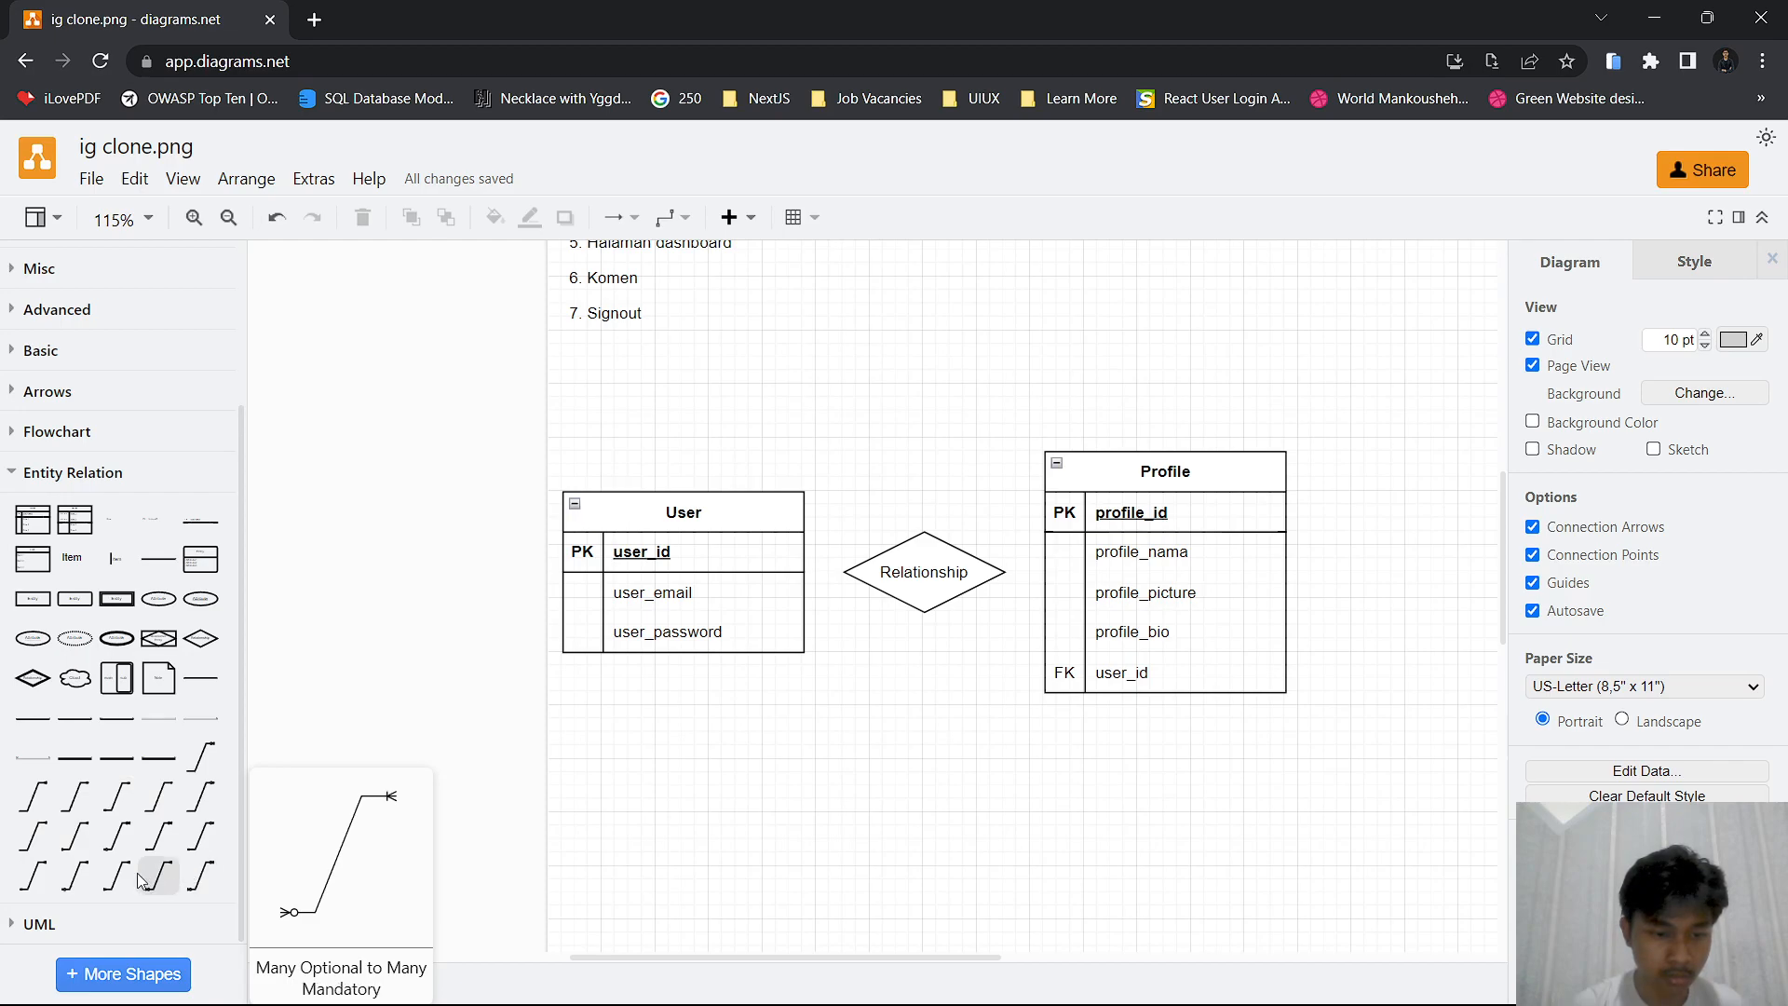
click(122, 796)
drag(803, 665, 804, 512)
drag(935, 533, 944, 579)
click(538, 563)
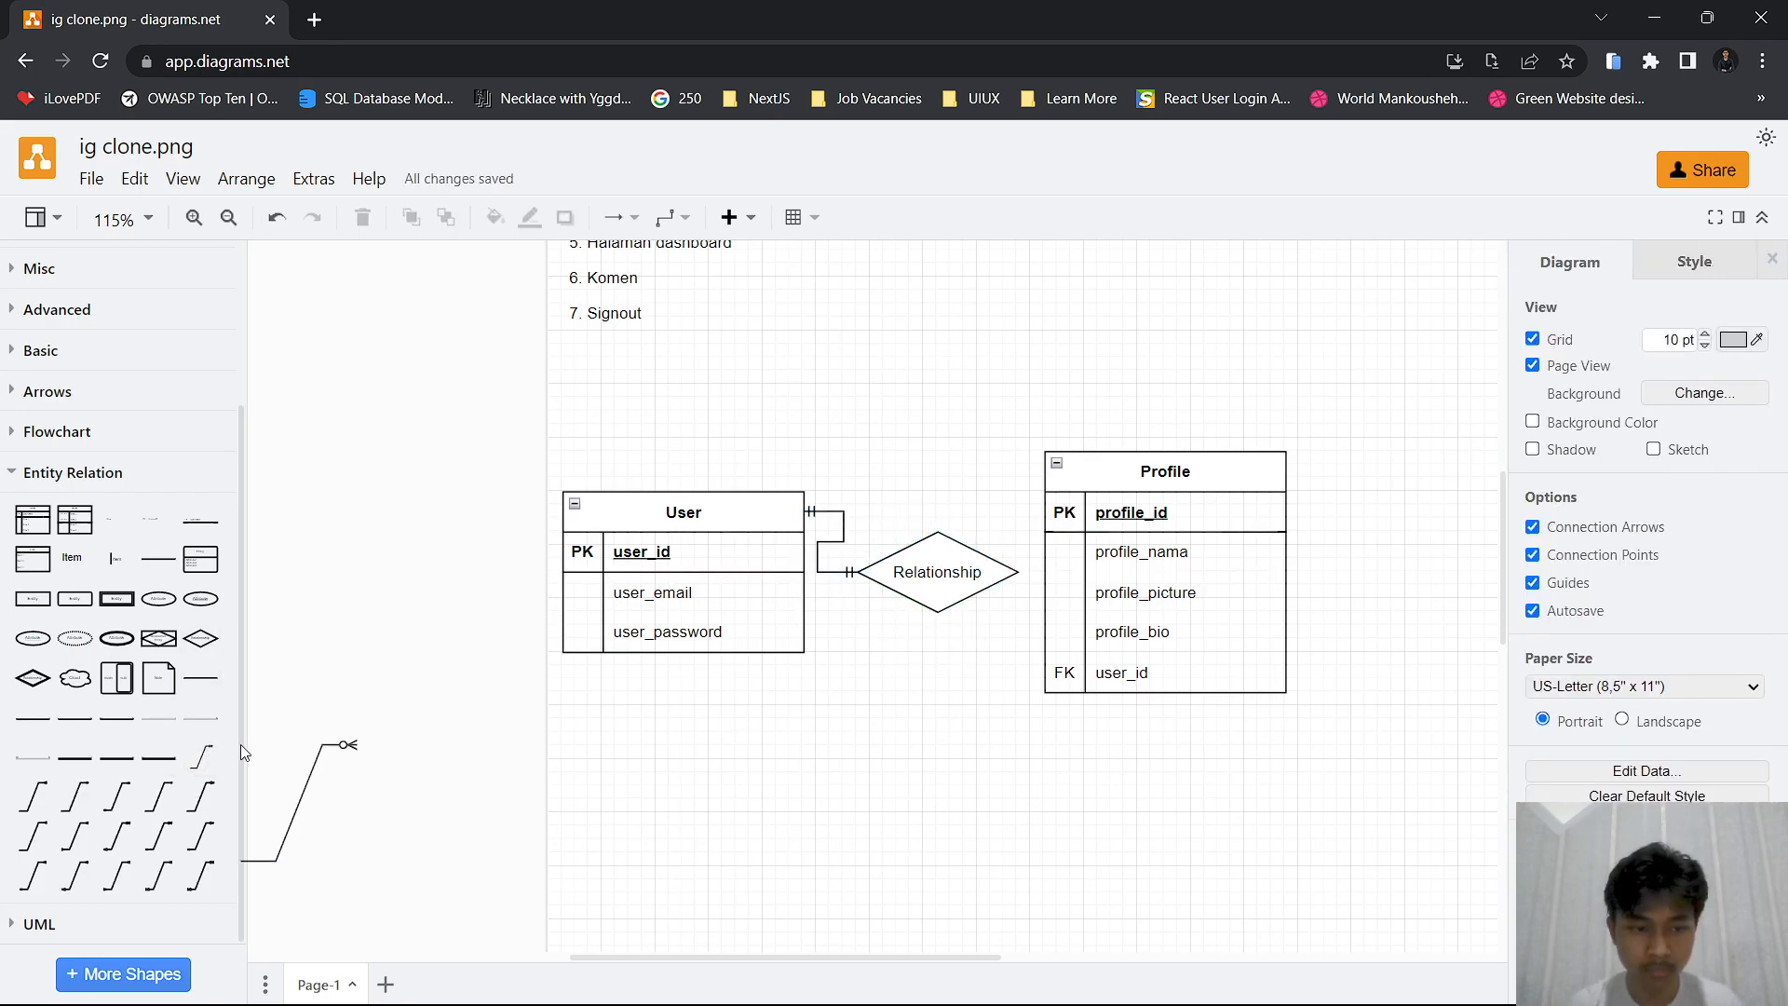
Connect the Relationship diamond to the Profile table's header with a 1 to 1 connector and shift the Profile table slightly away
click(133, 797)
mouse_move(937, 533)
mouse_down()
mouse_move(1024, 515)
mouse_move(1048, 480)
mouse_move(1047, 582)
mouse_move(1047, 473)
mouse_up()
drag(803, 665, 1021, 572)
click(1109, 490)
drag(1109, 491, 1135, 505)
Change both 1 to 1 connectors between the tables and the diamond to straight lines
click(824, 538)
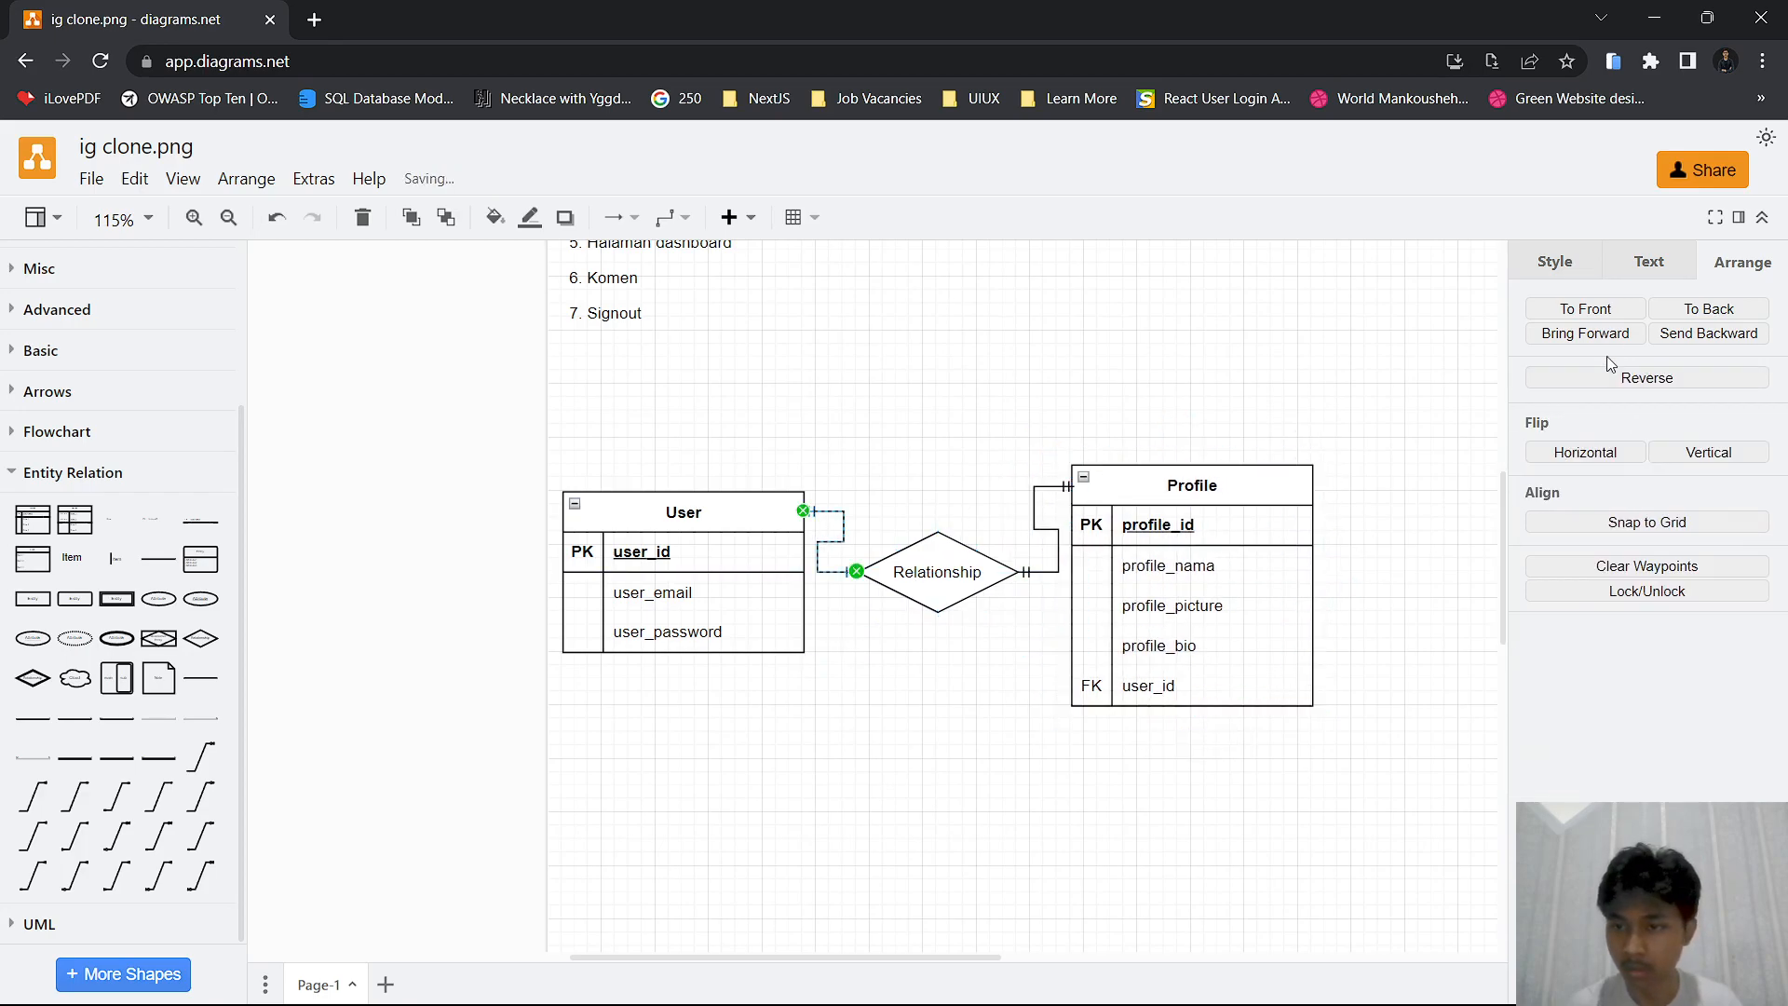
click(1627, 270)
click(1570, 265)
click(1571, 478)
click(1570, 514)
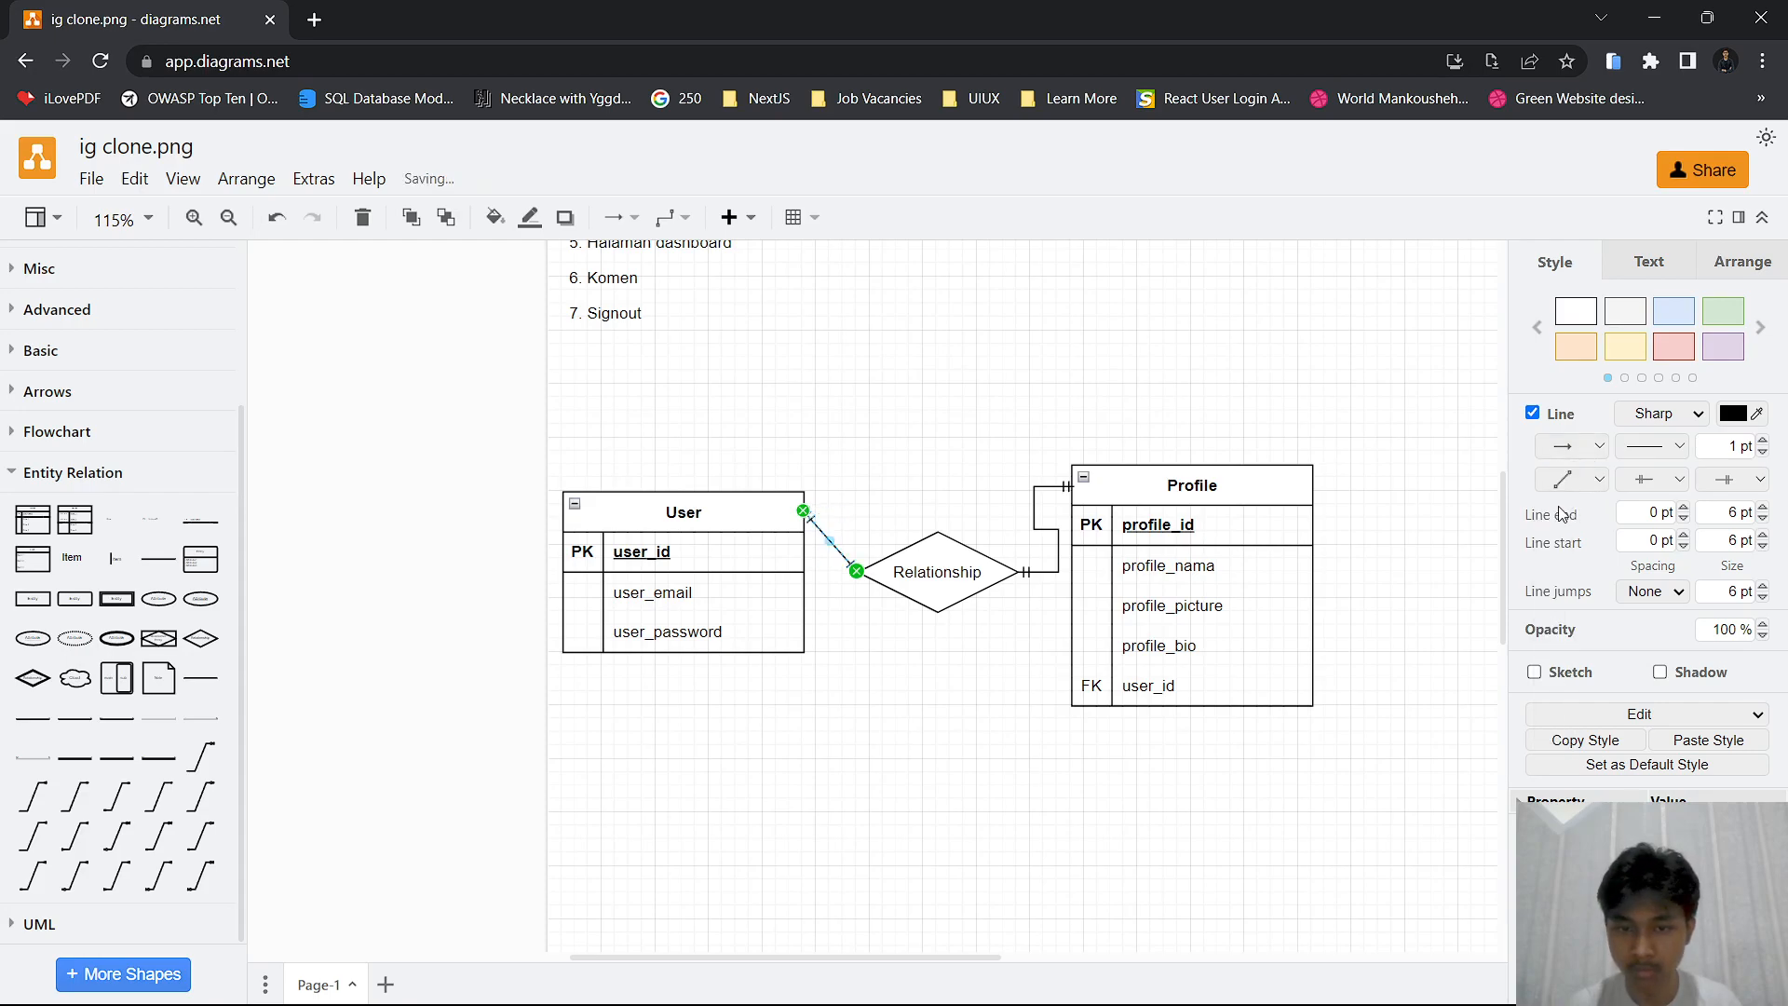
click(1054, 547)
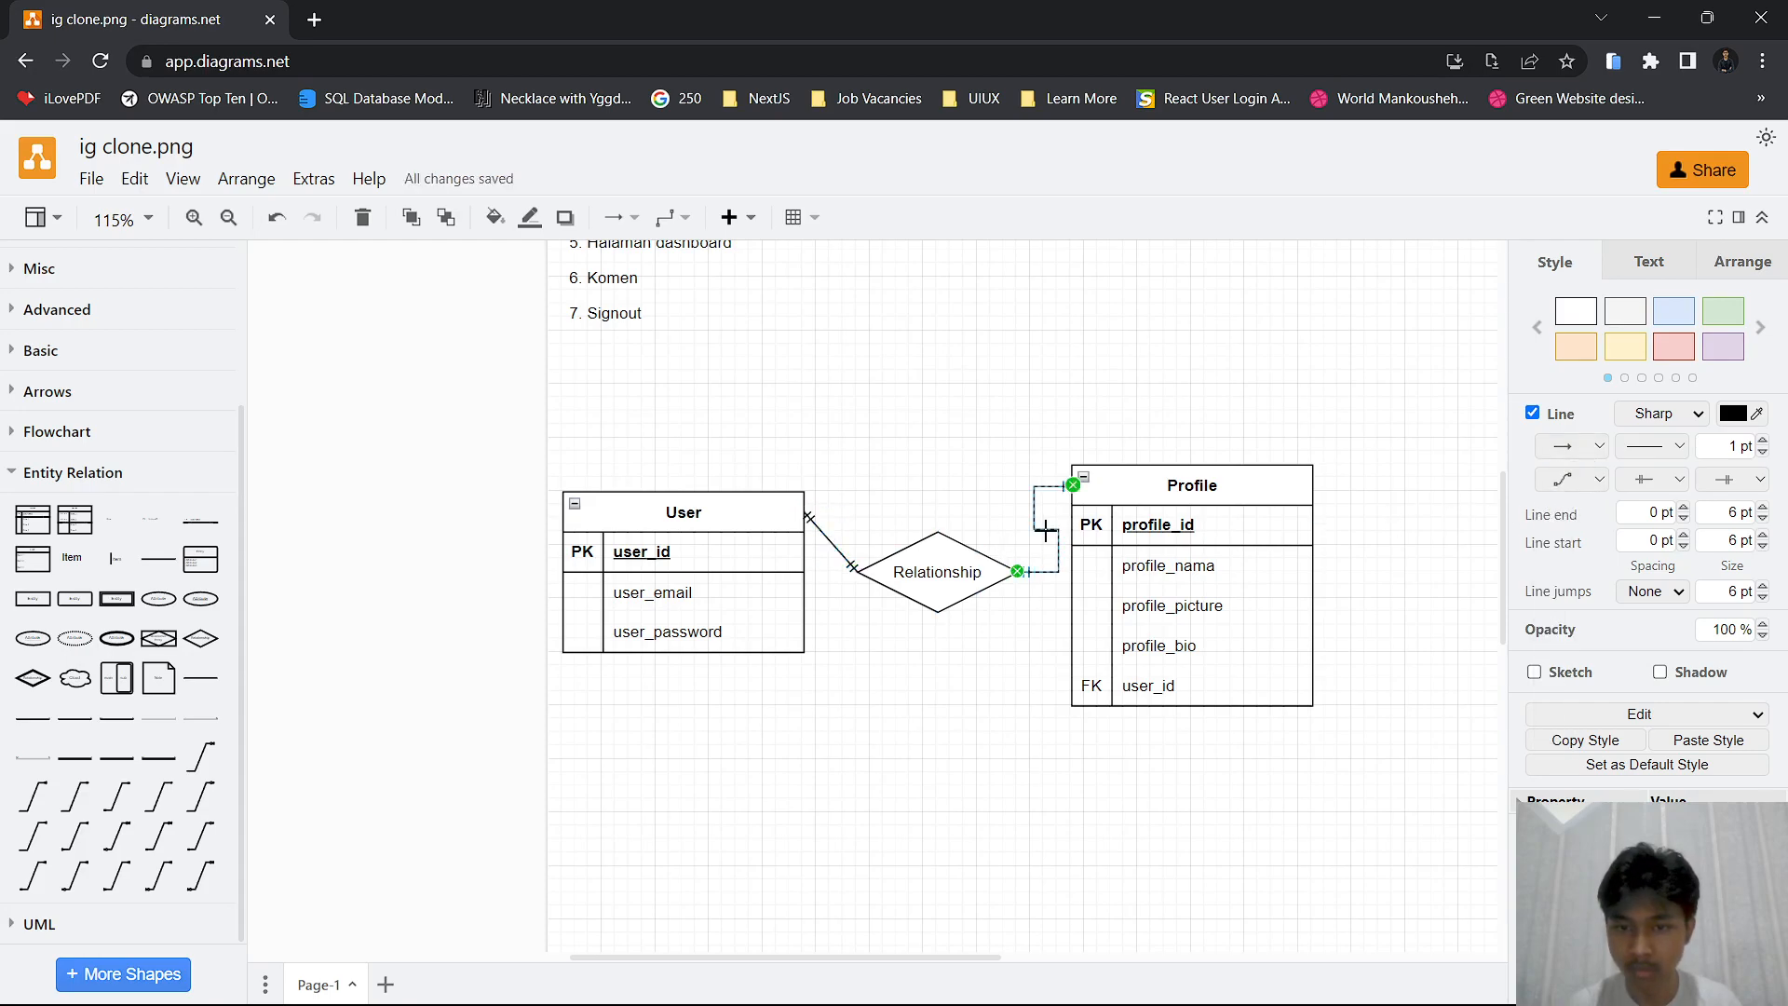
click(1569, 481)
click(1555, 512)
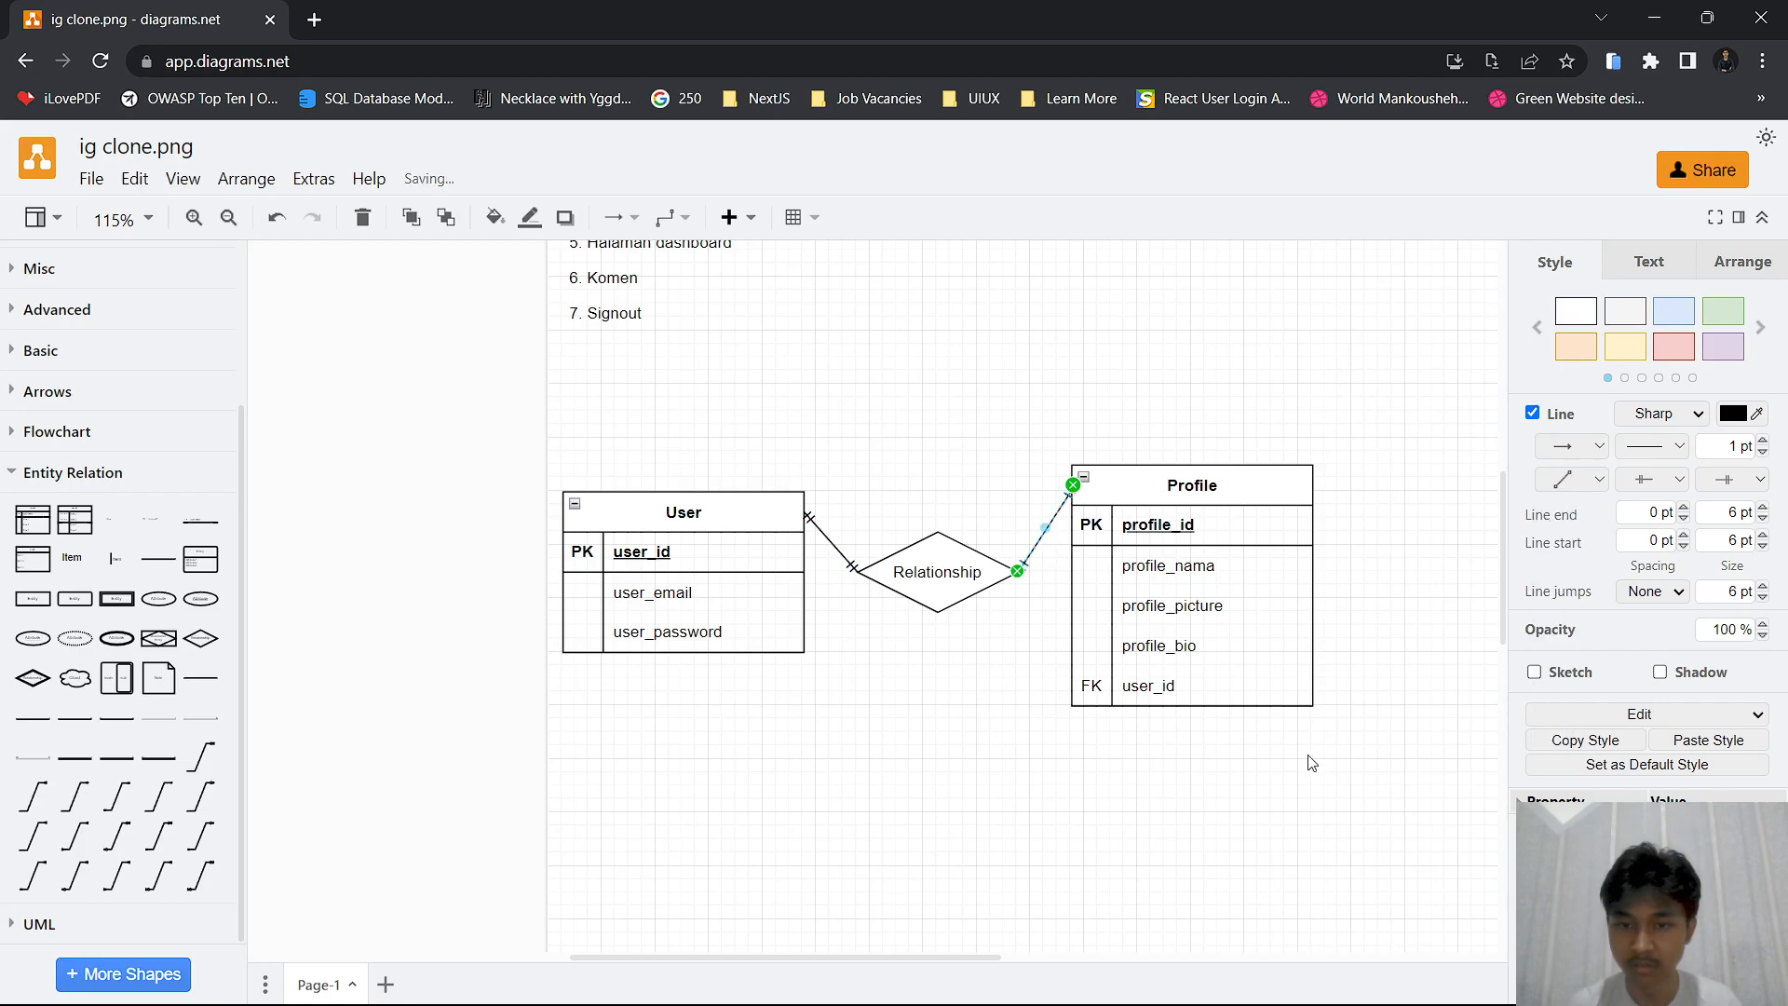
click(1290, 761)
Attach the connectors to the user_id and profile_id rows and align the diamond and tables so both lines run horizontally
click(795, 521)
drag(803, 512, 806, 559)
drag(929, 563, 934, 543)
click(1071, 495)
drag(1071, 494, 1124, 524)
click(1014, 620)
scroll(1013, 621, down, 1)
drag(999, 646, 891, 605)
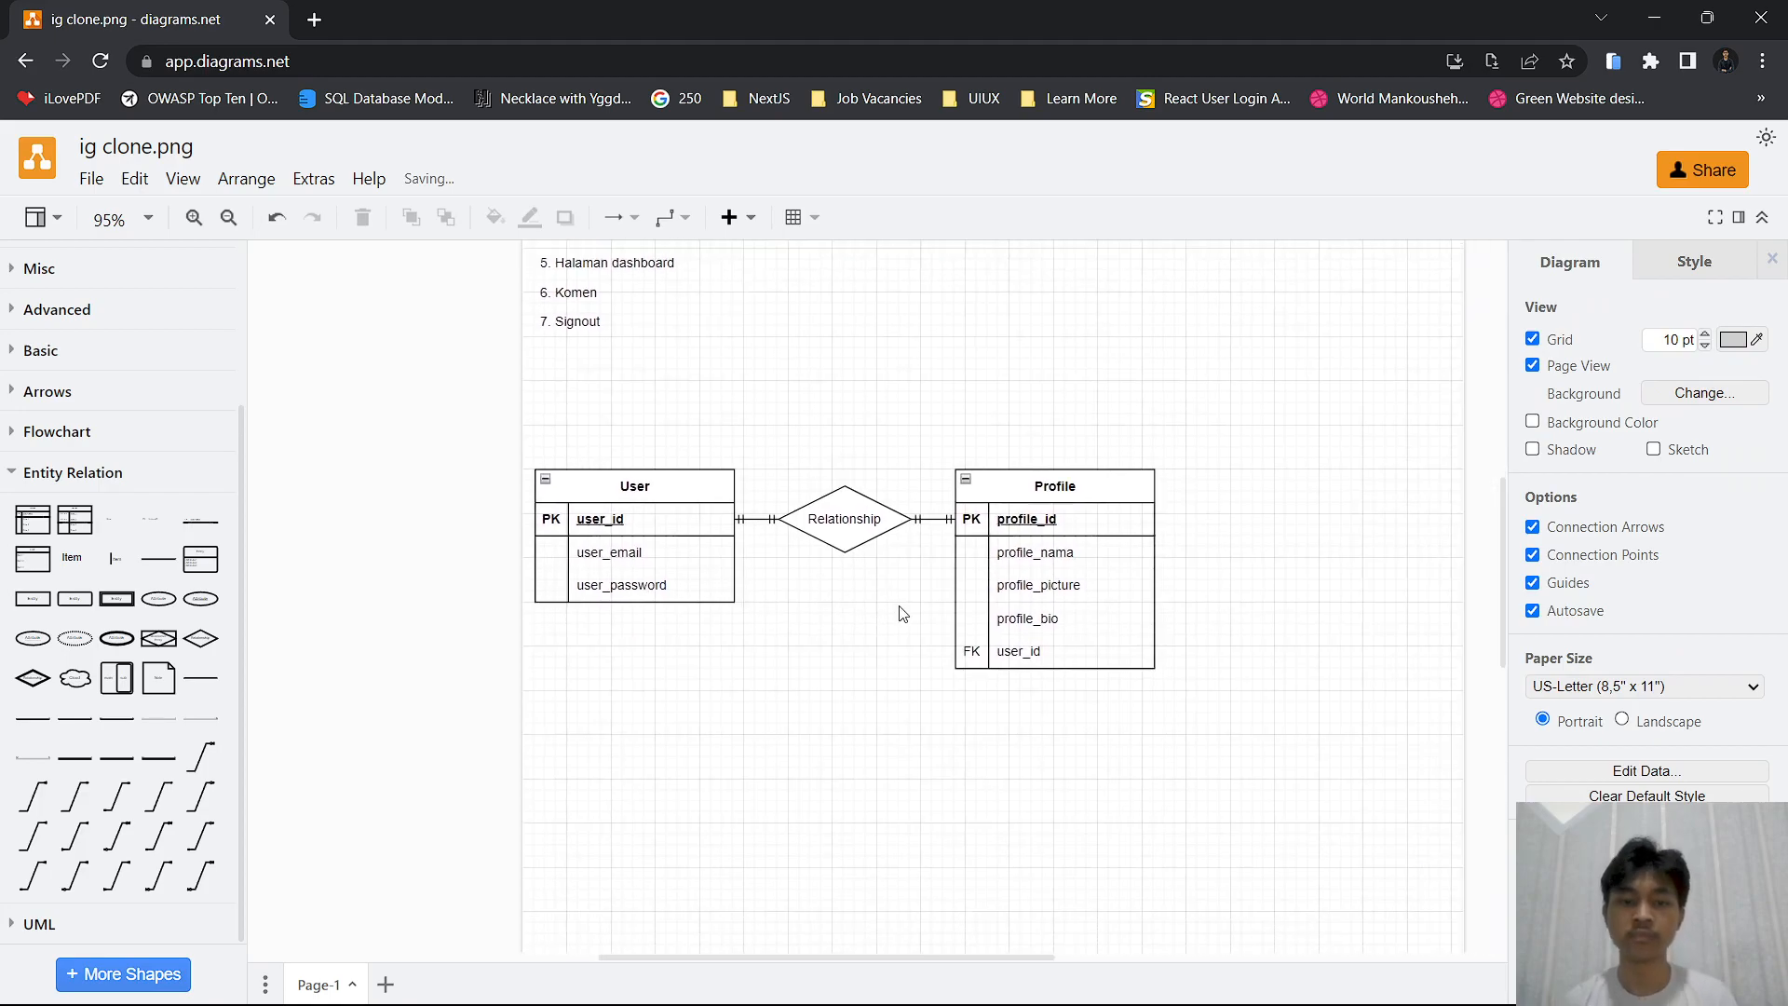
drag(819, 699, 700, 803)
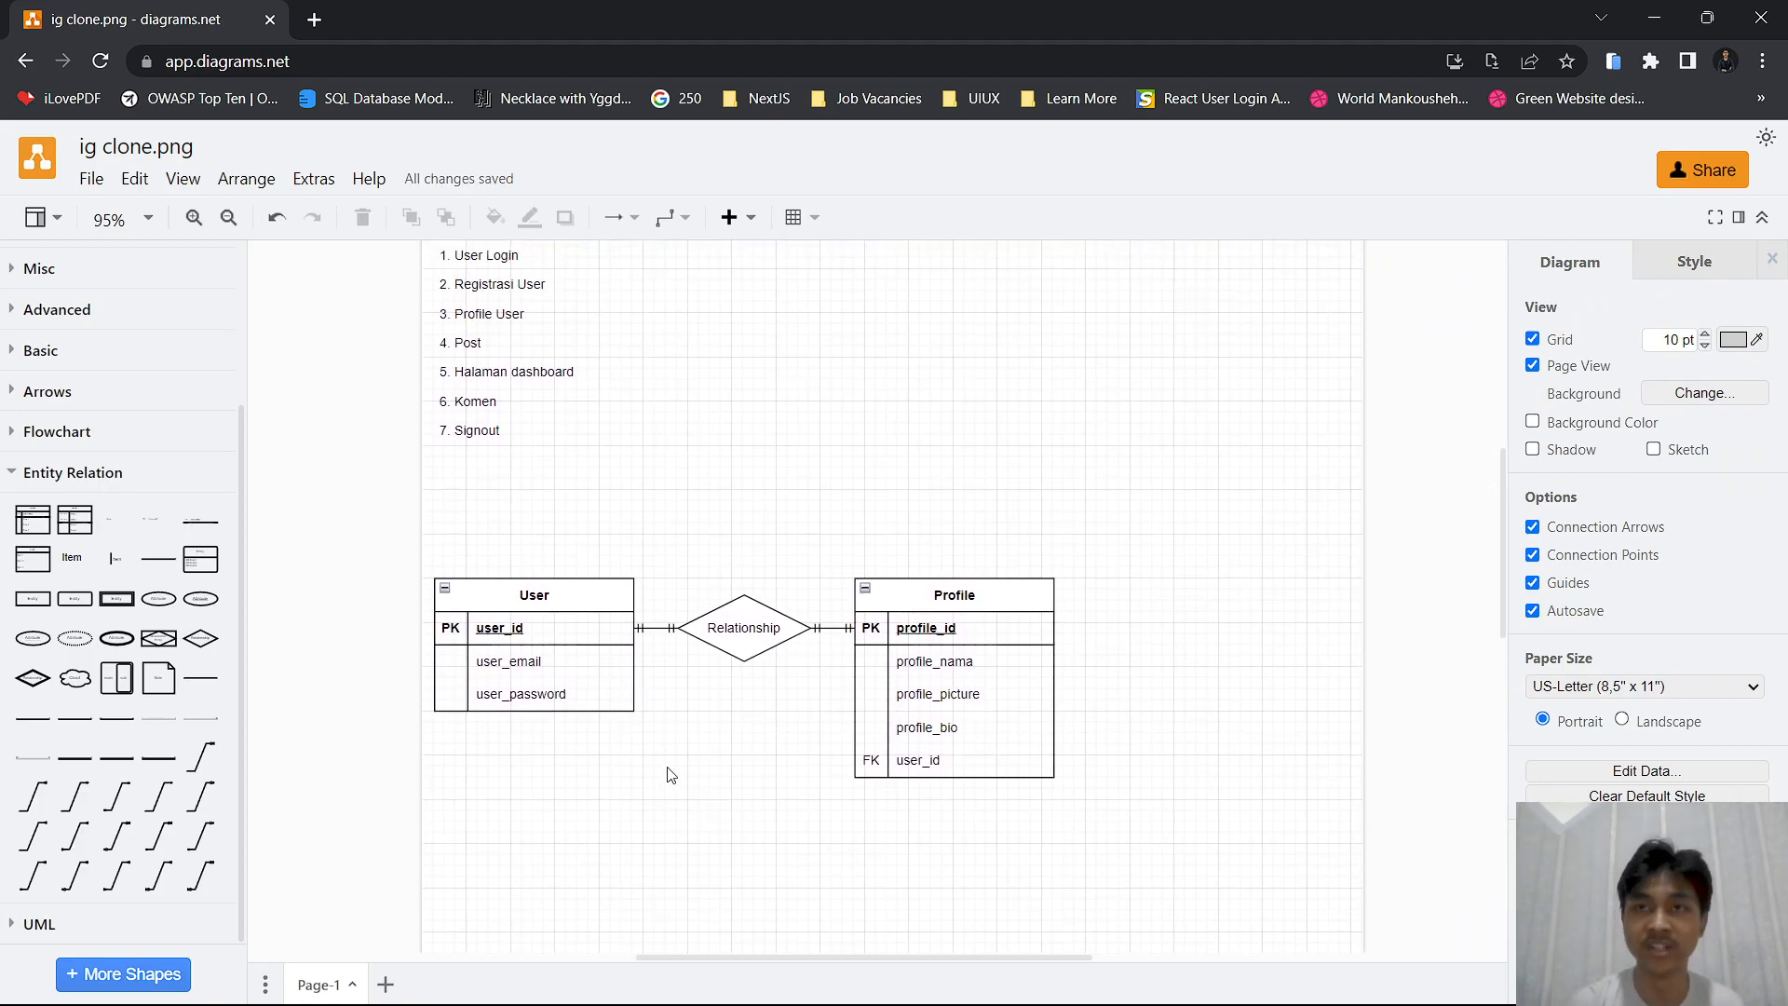
Rename the relationship diamond between User and Profile as "Memiliki"
scroll(668, 769, up, 1)
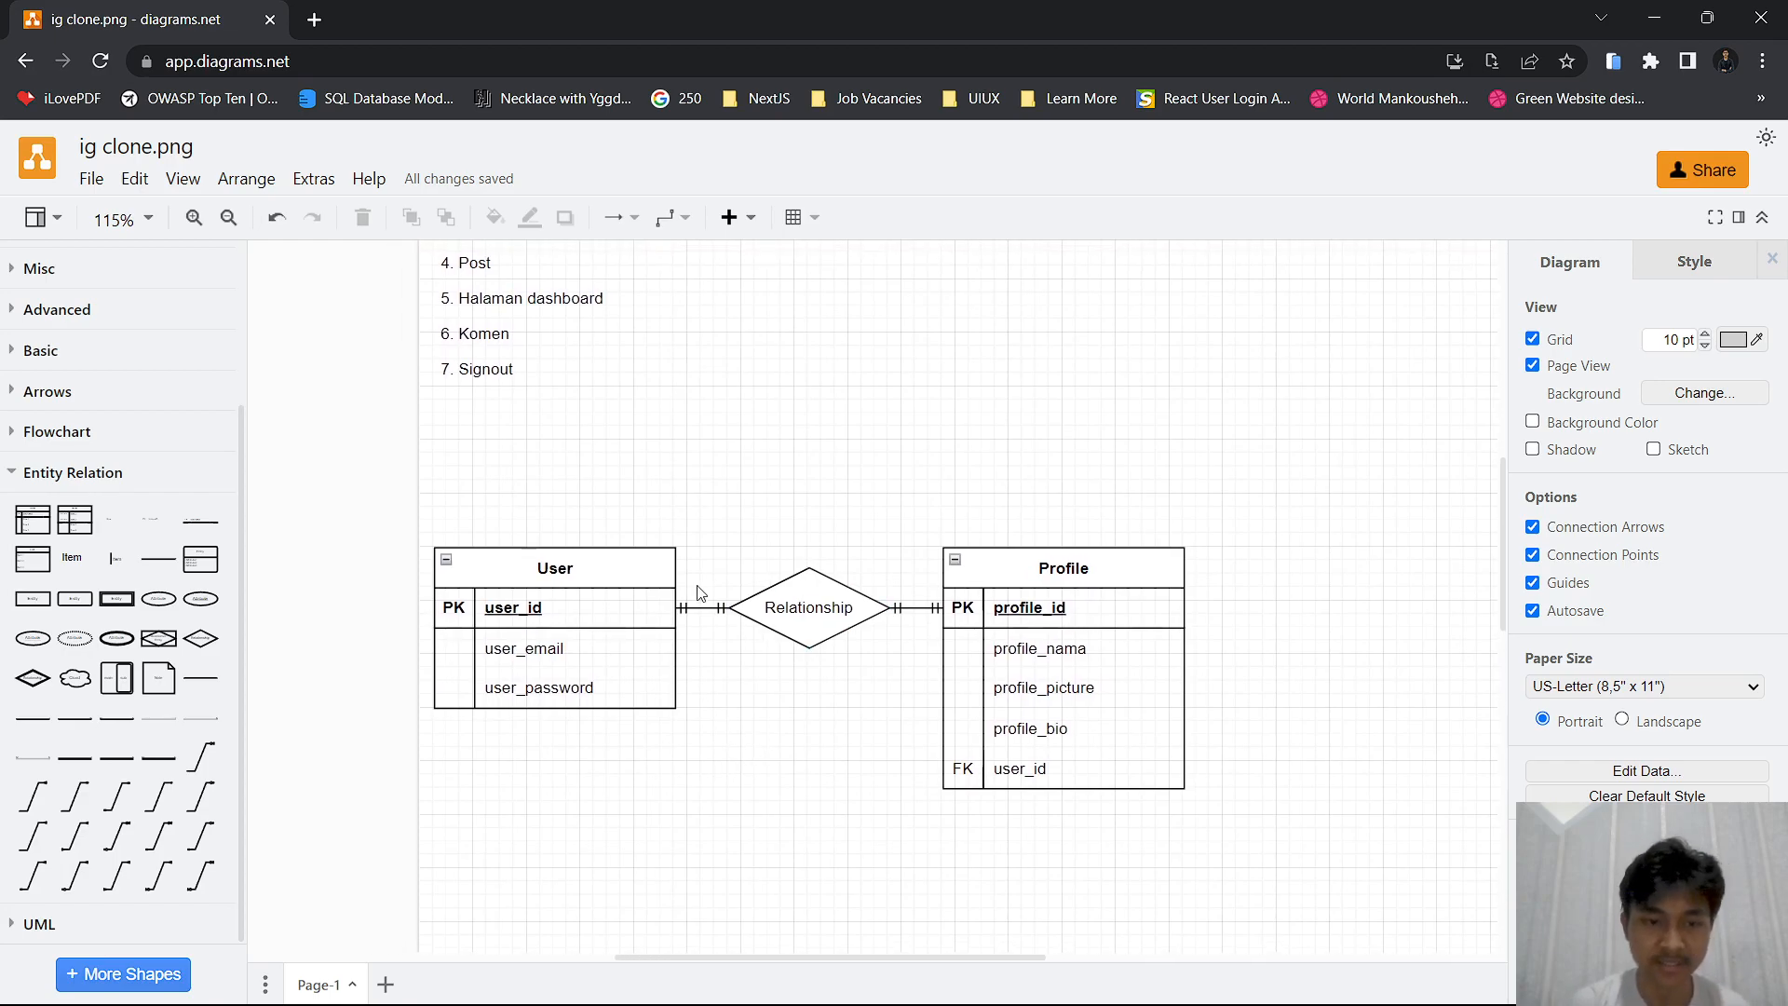
double_click(810, 622)
text(Mmeilik)
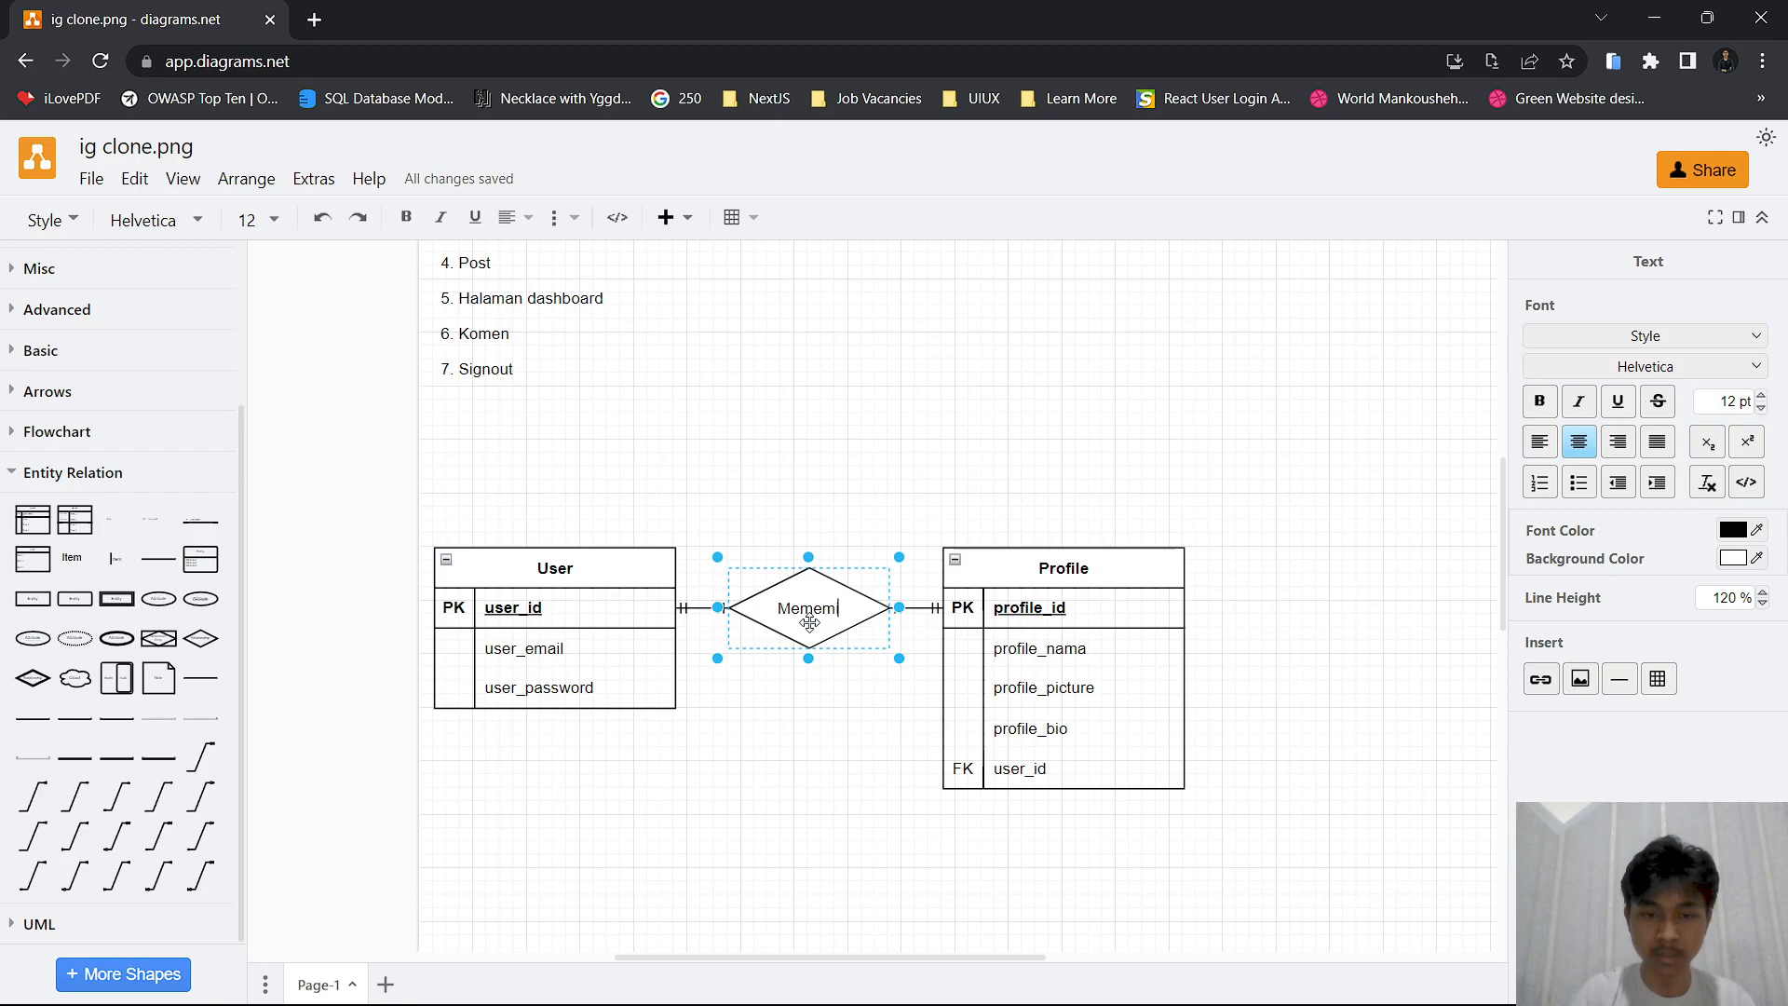
text(i)
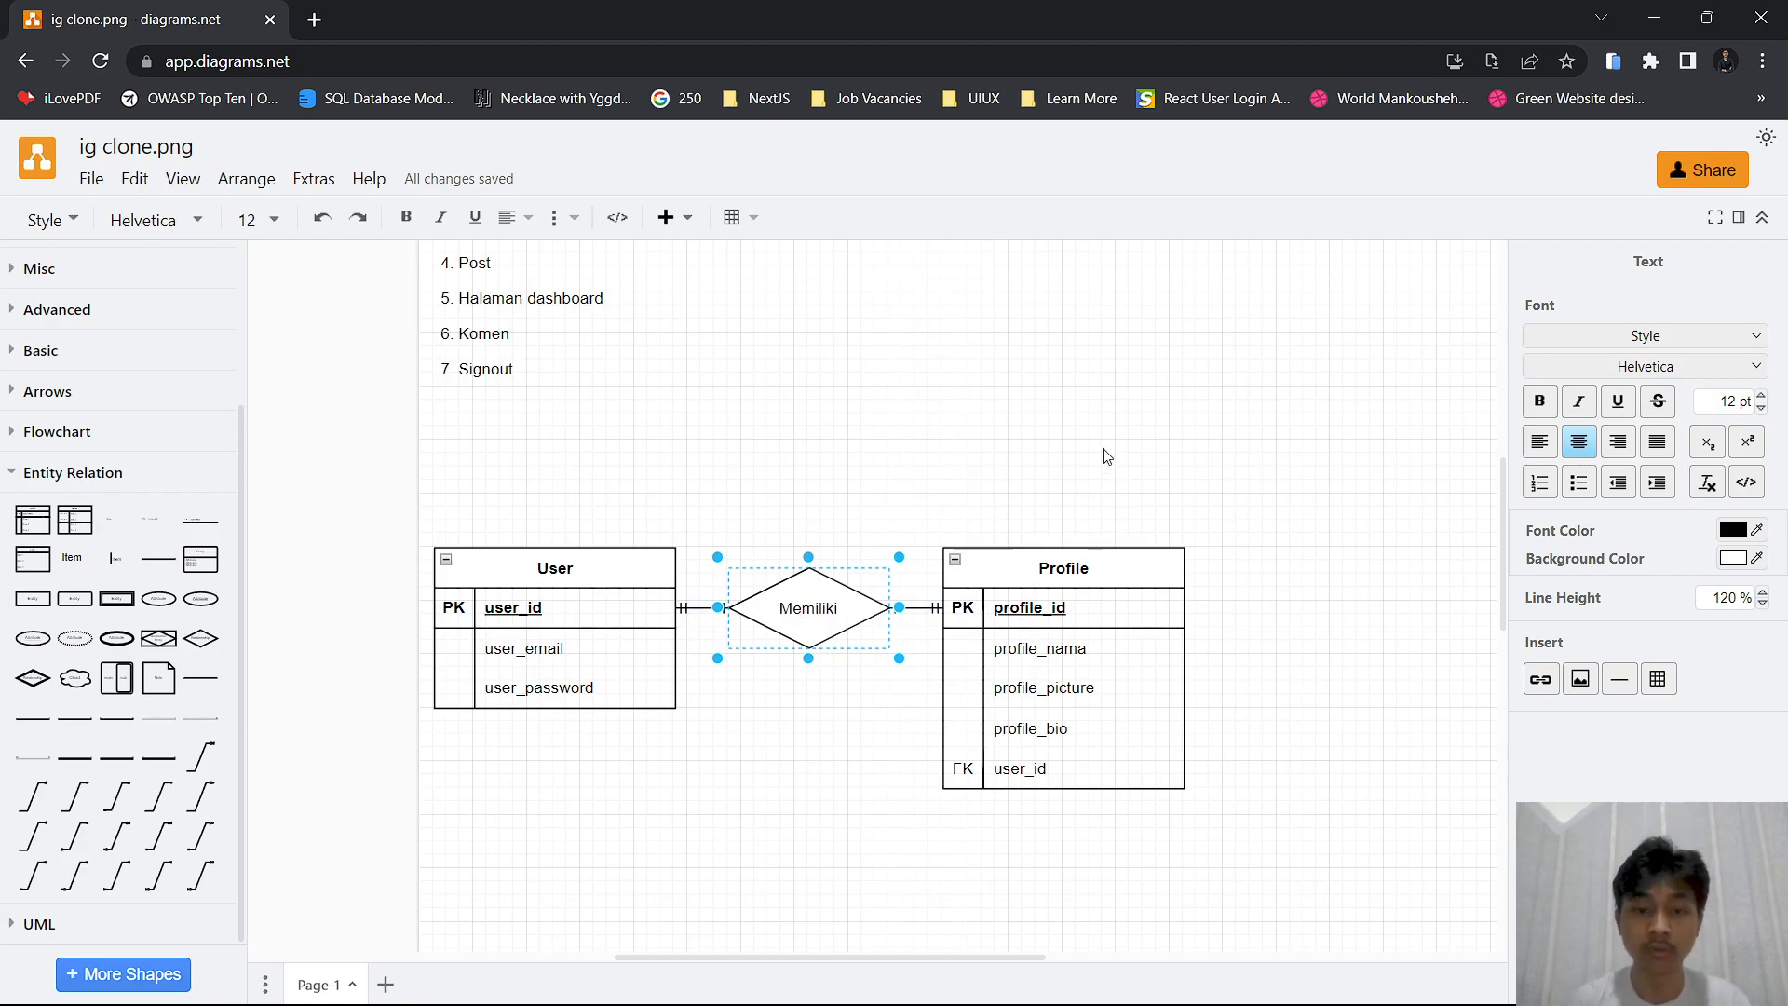
click(1102, 451)
scroll(954, 443, down, 2)
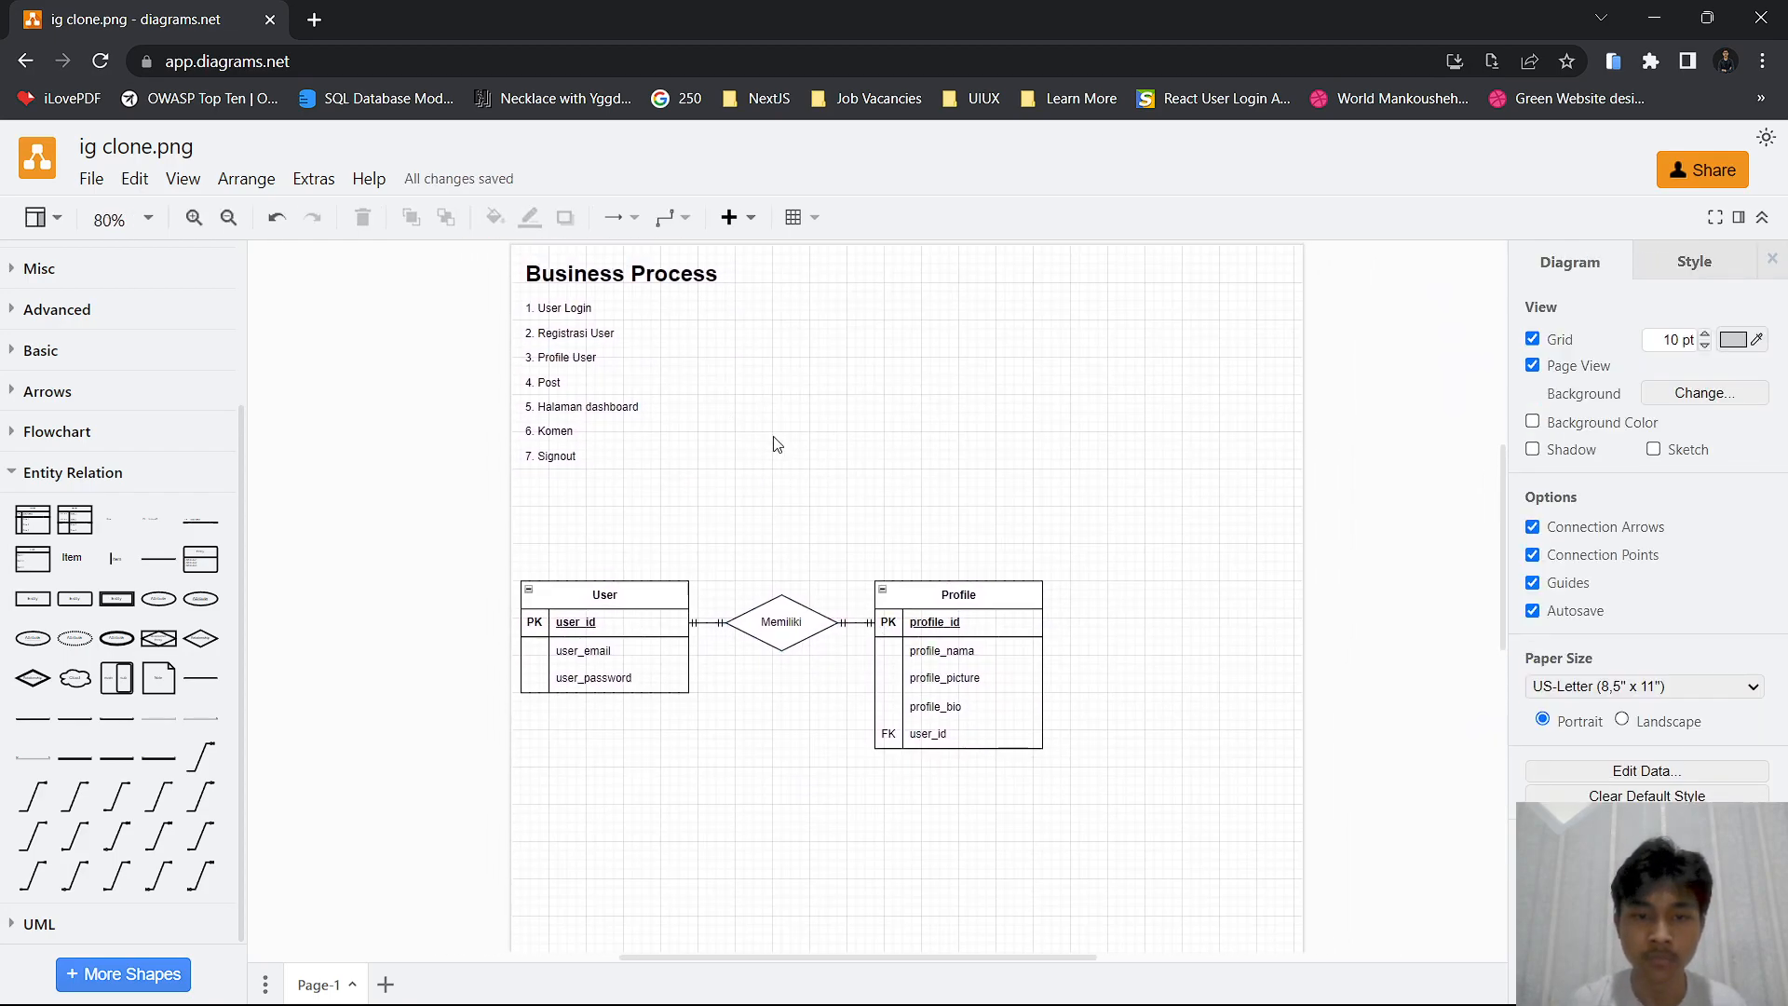